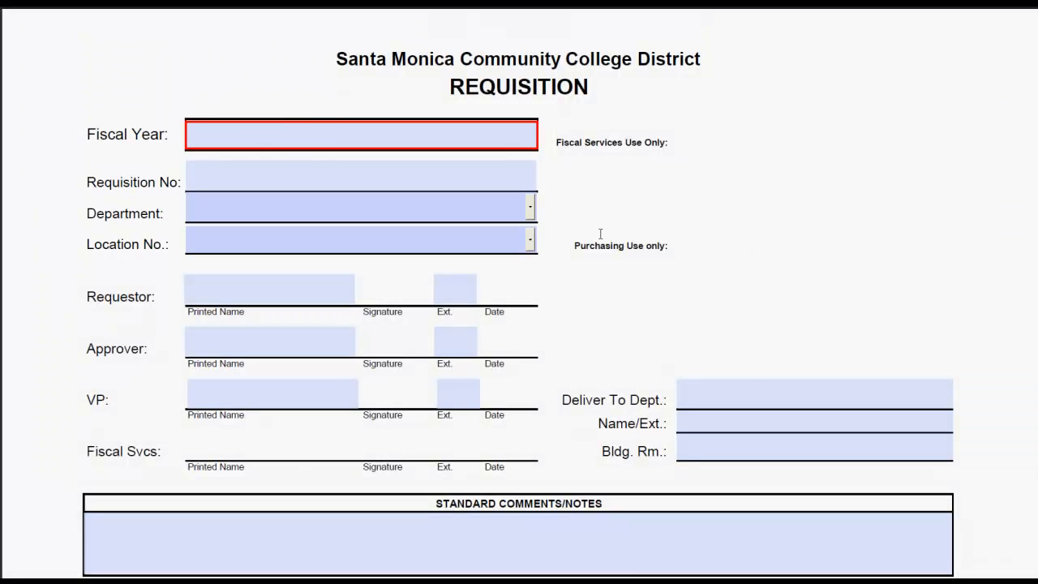
Enter 2011-2012 as the fiscal year of the requisition.
left_click(384, 141)
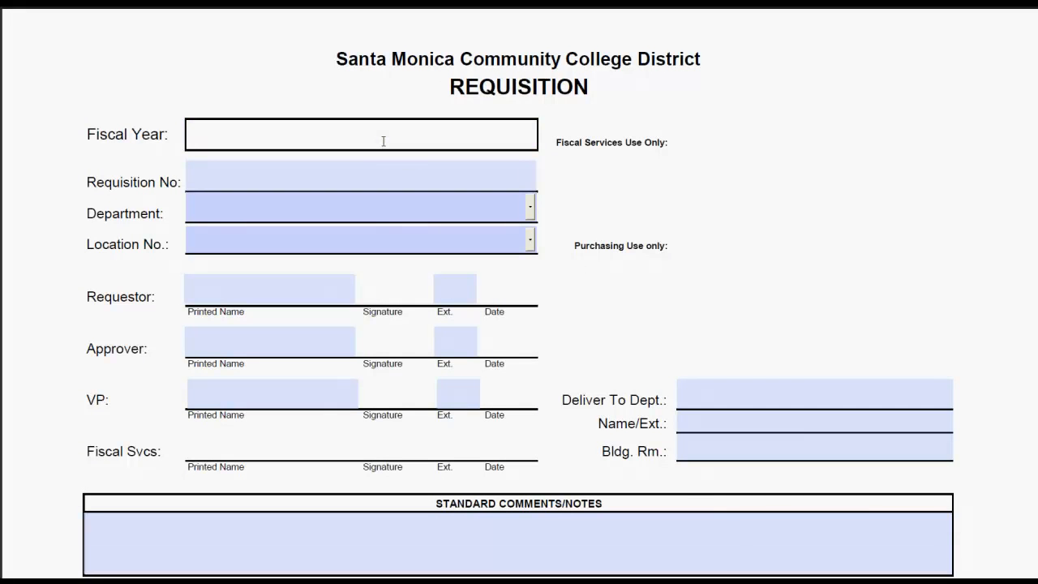
type("2011-20")
key("BackSpace")
type("2012")
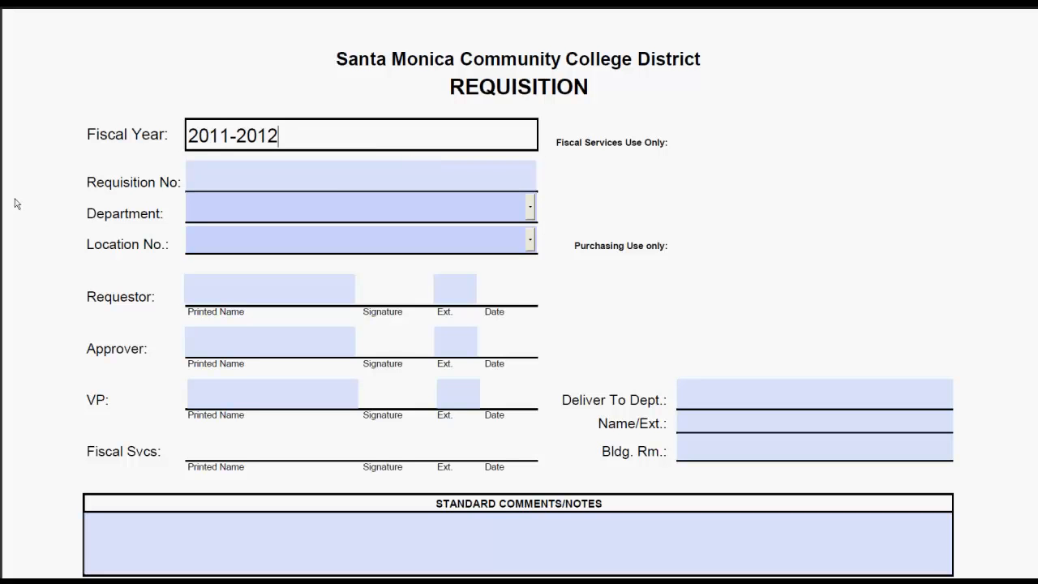
Fill in the requisition number.
scroll(17, 200, "down", 1)
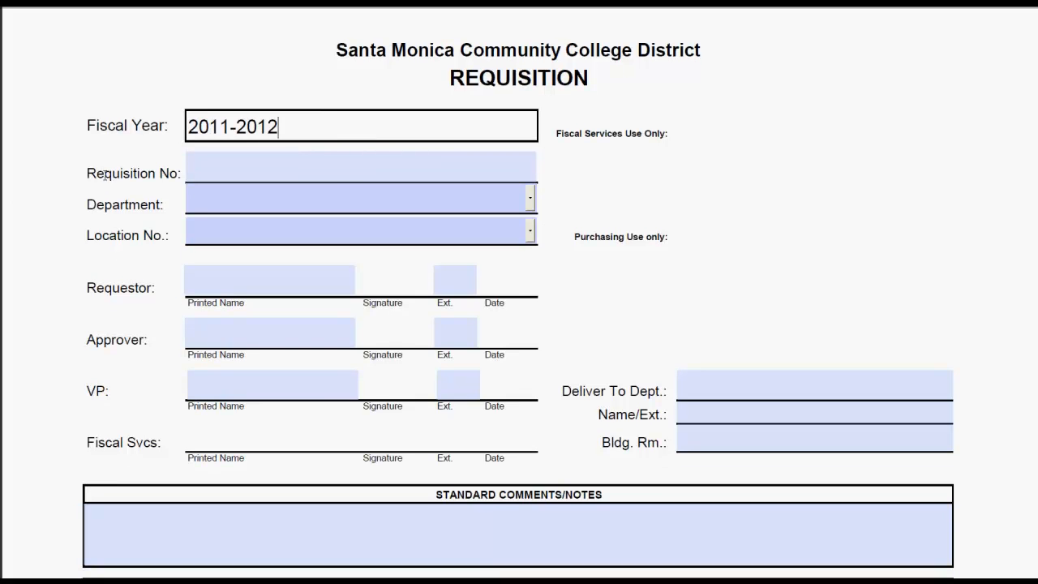
left_click(285, 172)
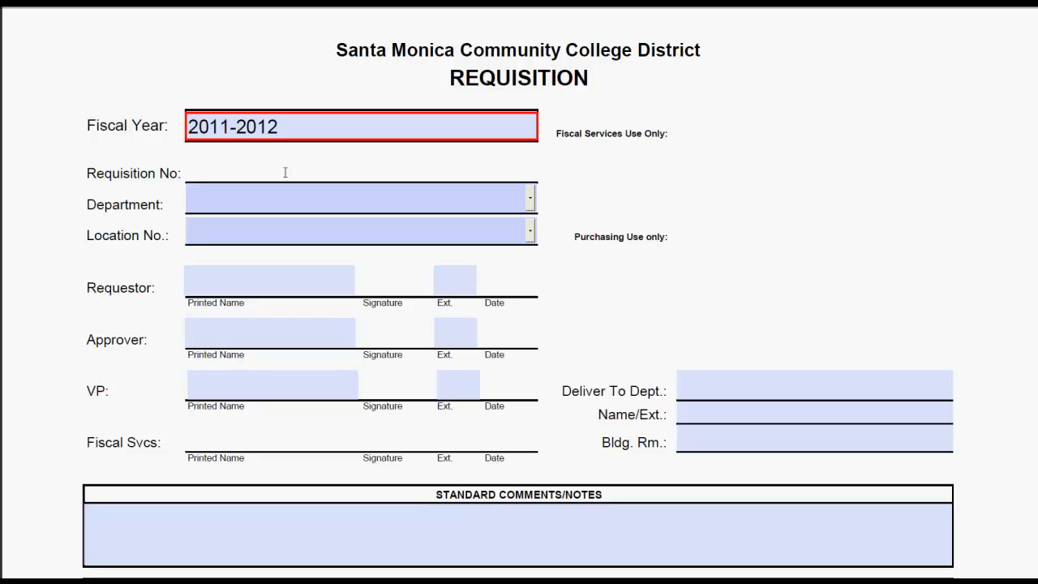
type("14135559")
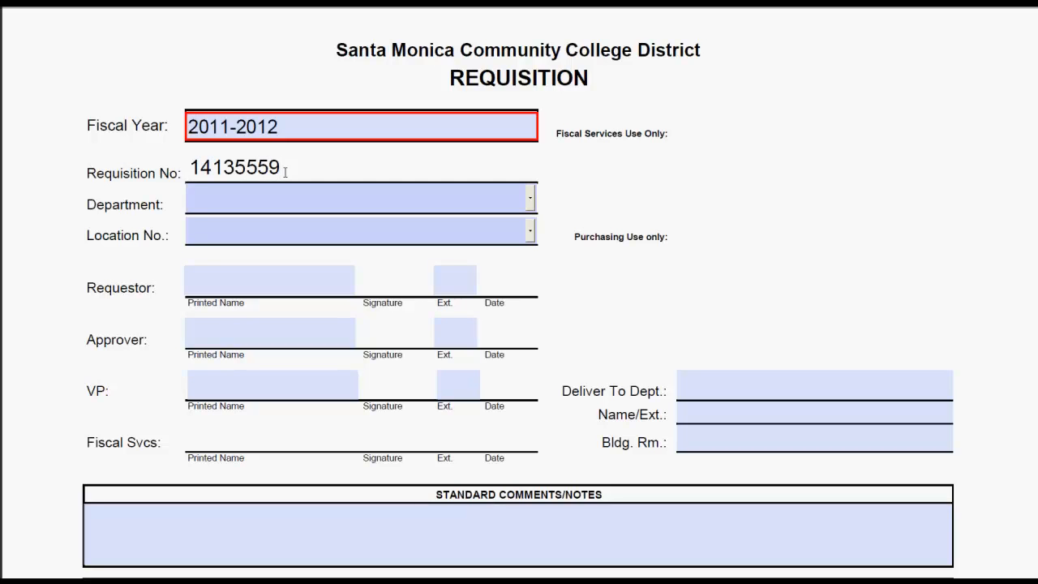
Enter MODERN LANGUAGE as the requesting department.
key("Tab")
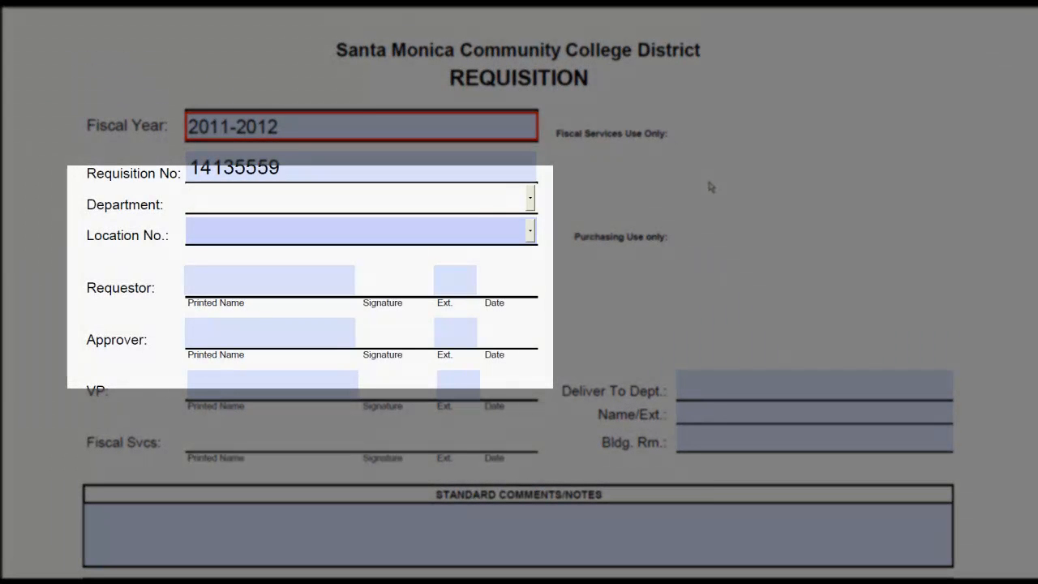
type("MODER")
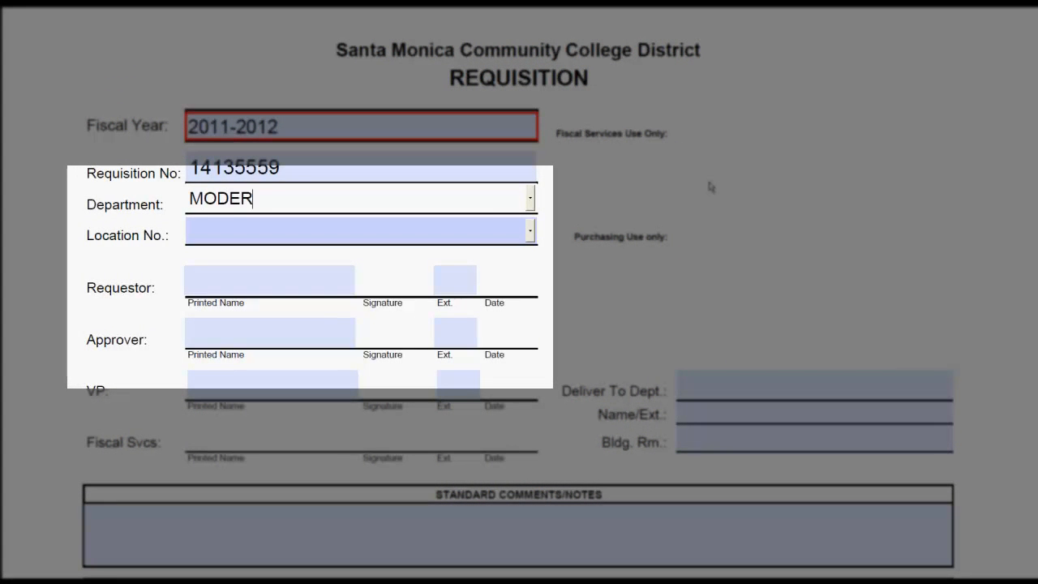
type("N LANGUAGE")
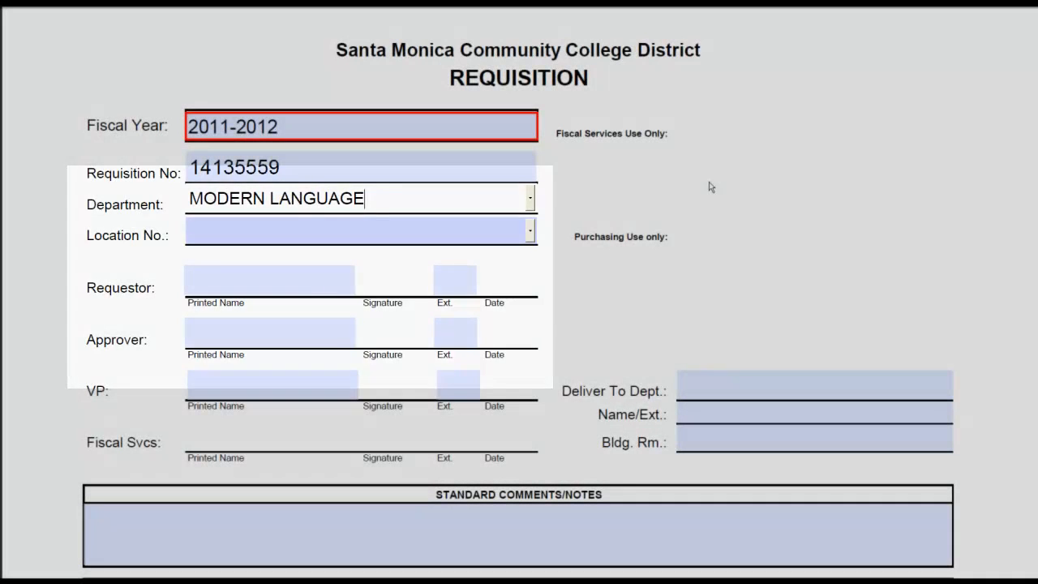
left_click(531, 201)
left_click_drag(530, 232, 529, 345)
left_click(342, 281)
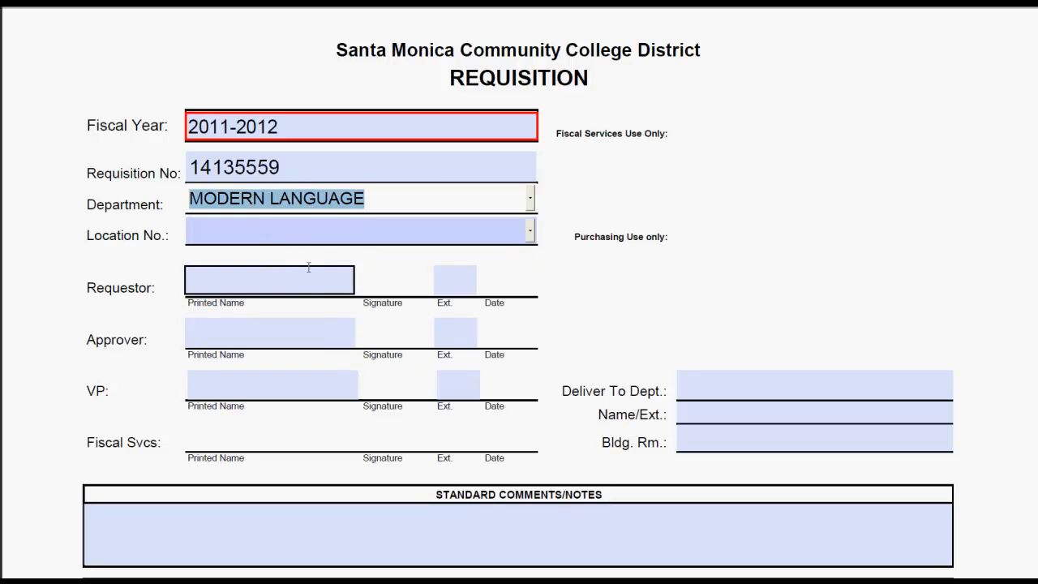
left_click(237, 229)
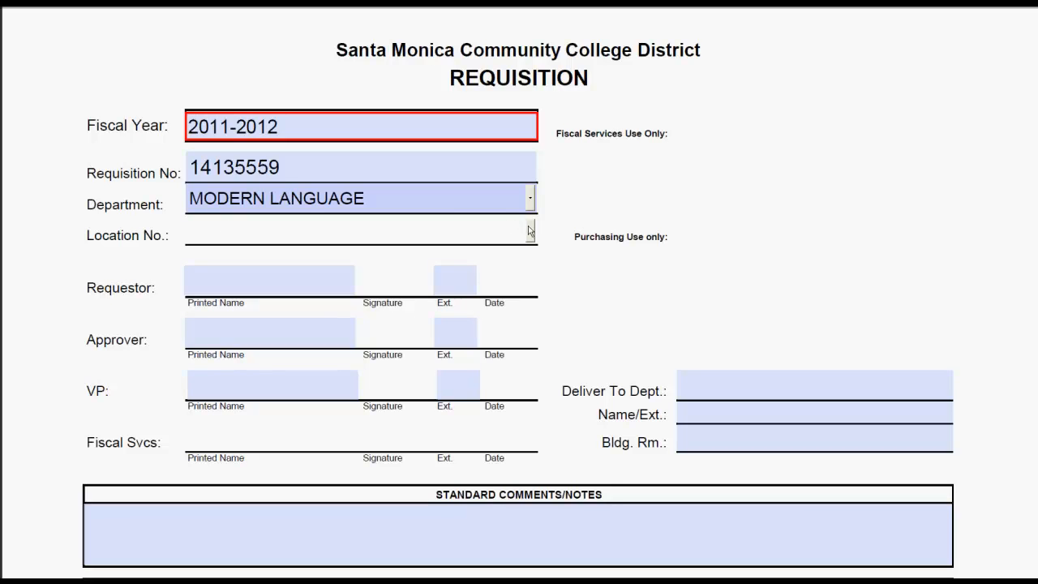
type("21")
key("BackSpace")
key("BackSpace")
Choose 00074 from the available values as the location number.
left_click(529, 231)
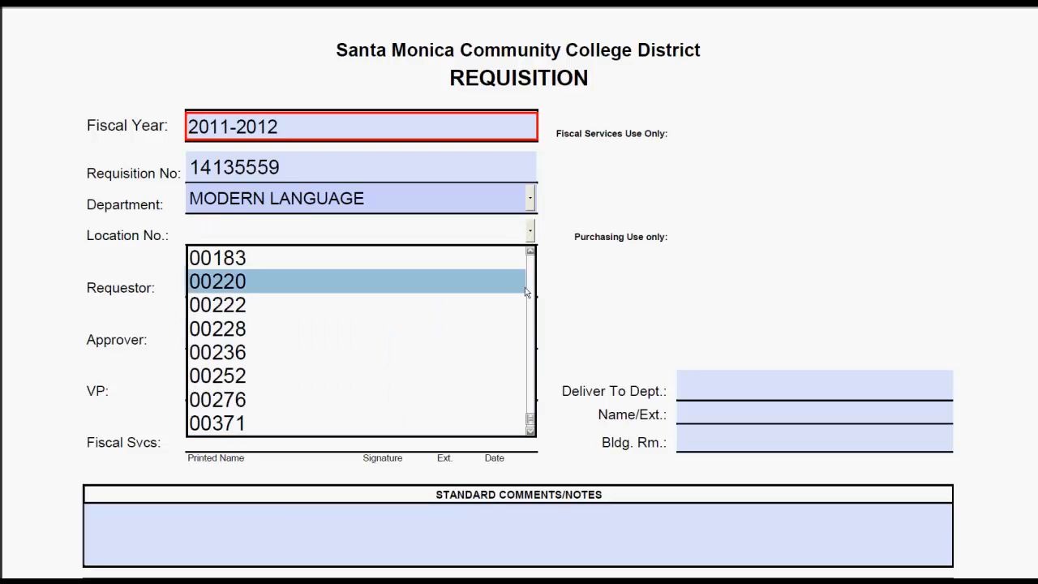
left_click(529, 308)
left_click(529, 308)
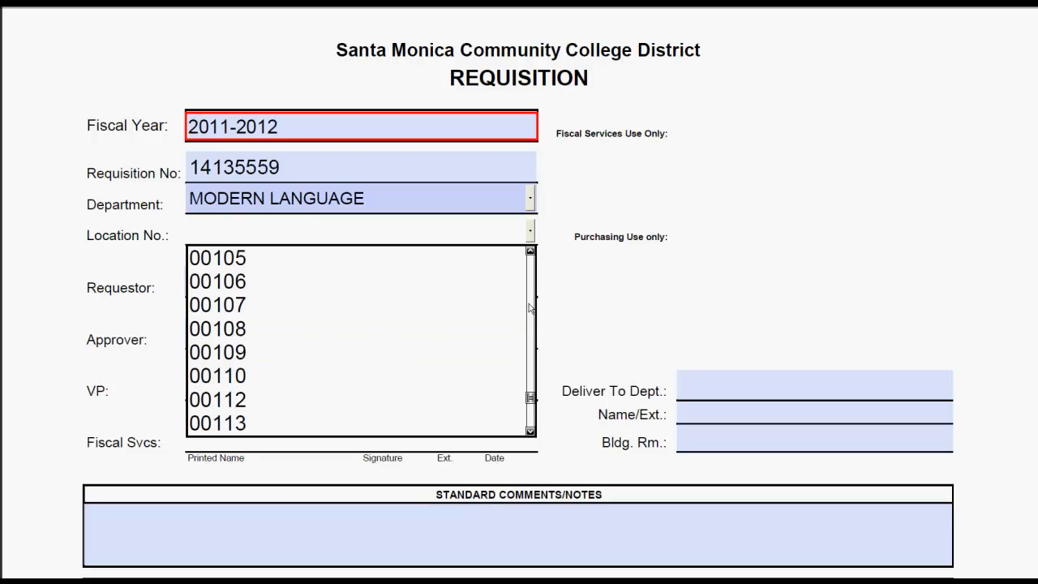
left_click(529, 308)
left_click(528, 308)
left_click(529, 308)
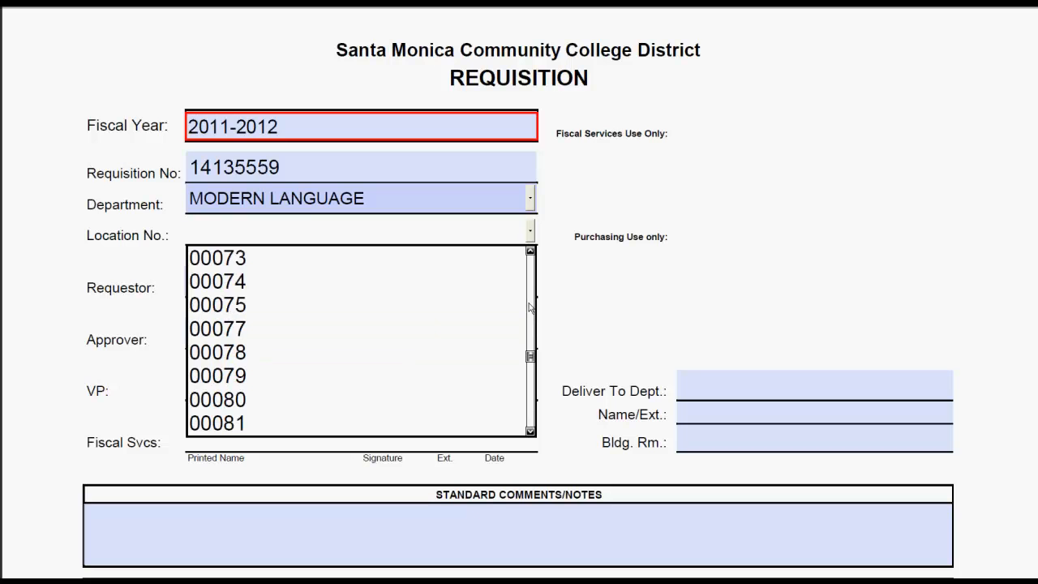
left_click(371, 282)
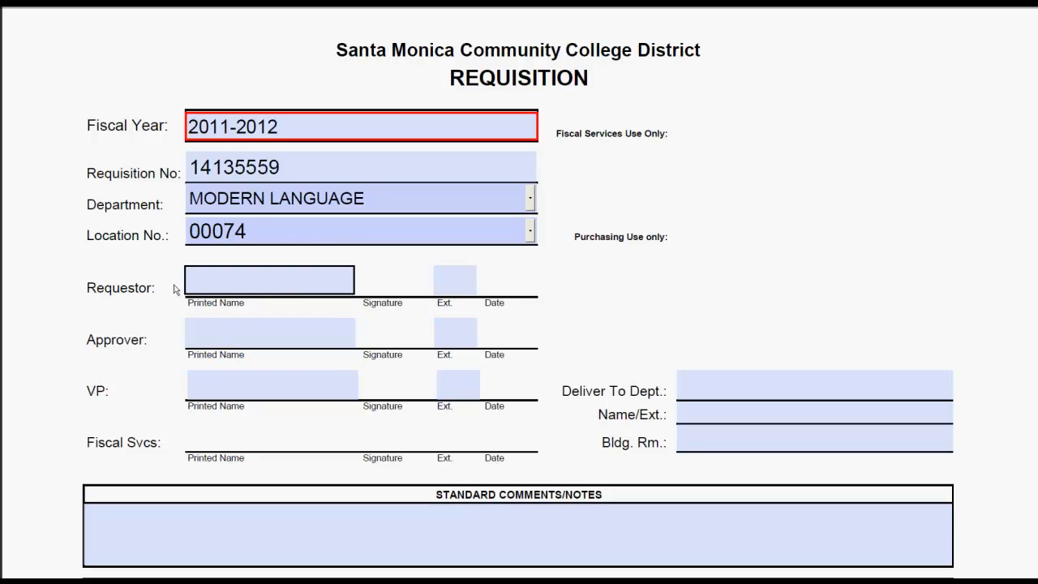
Fill in the requestor's printed name and phone extension.
scroll(101, 275, "down", 1)
scroll(104, 270, "down", 1)
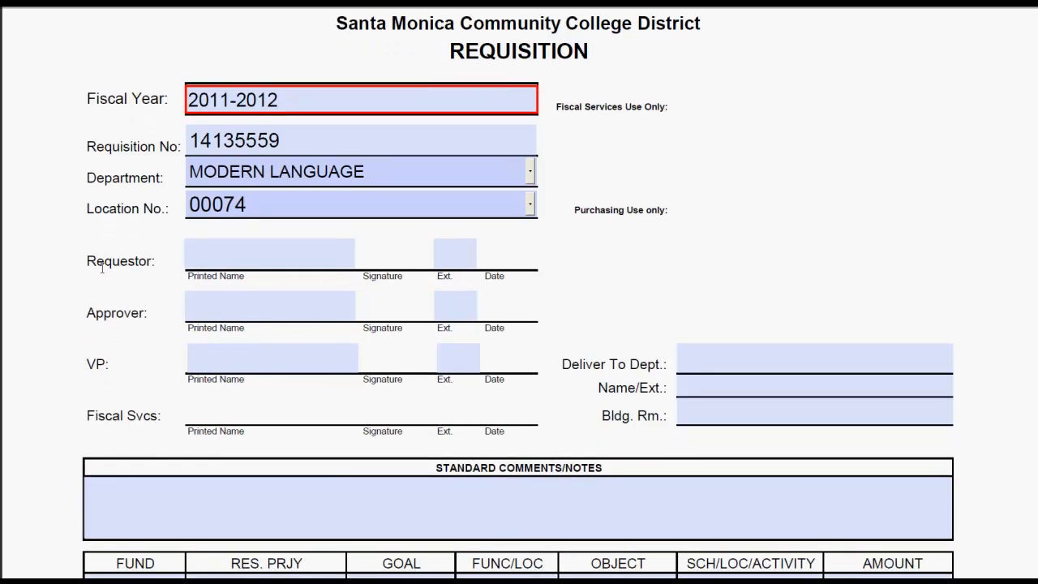
scroll(101, 264, "down", 3)
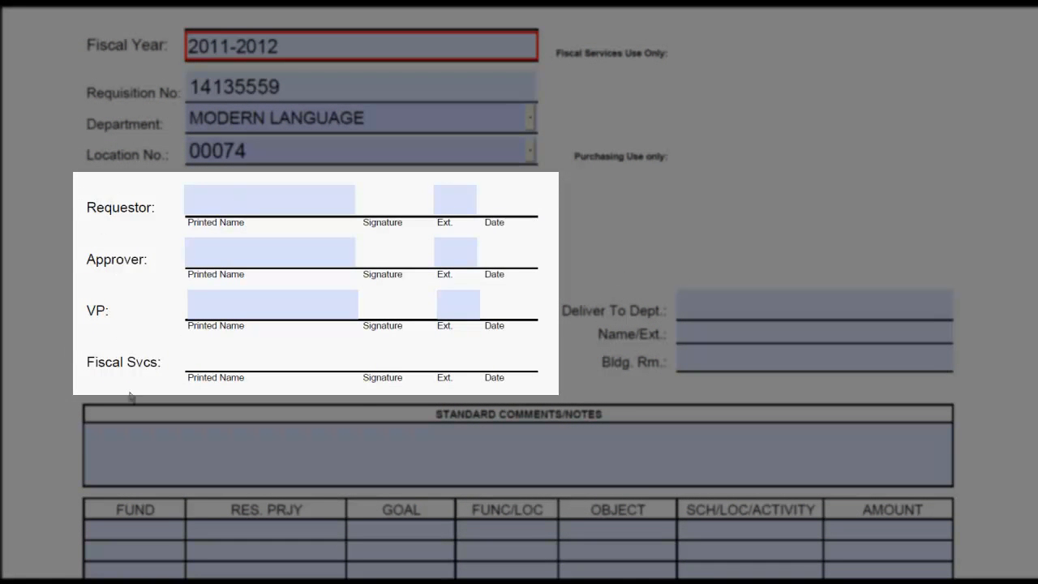
left_click(303, 237)
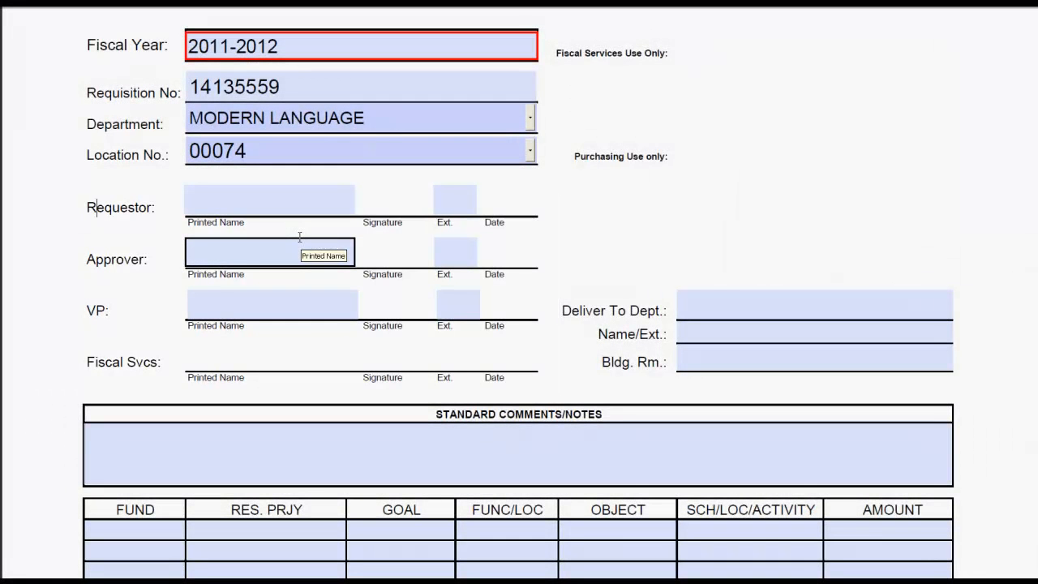
left_click(216, 203)
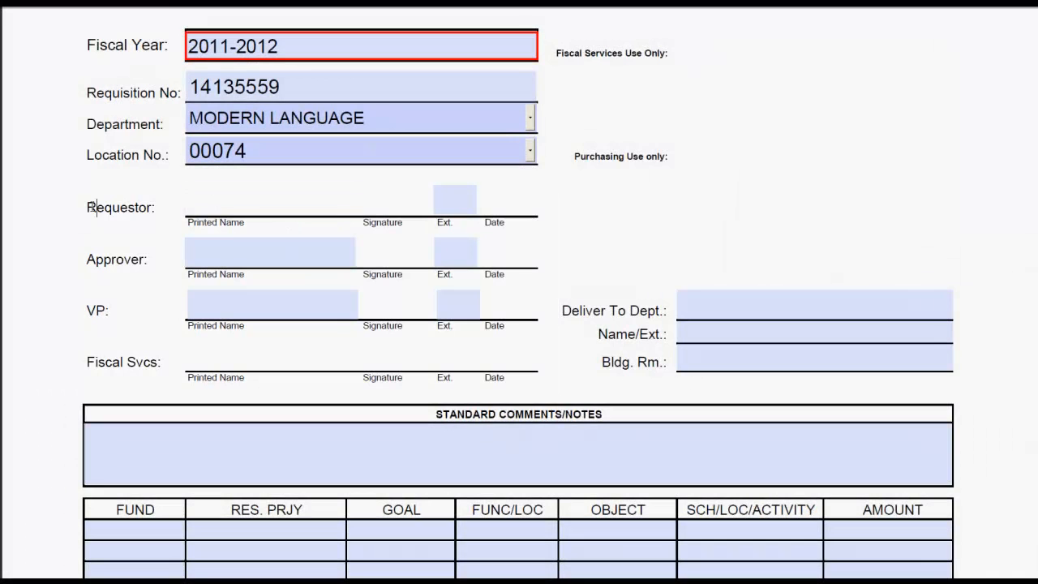
type("J")
key("BackSpace")
type("John Doe")
key("Tab")
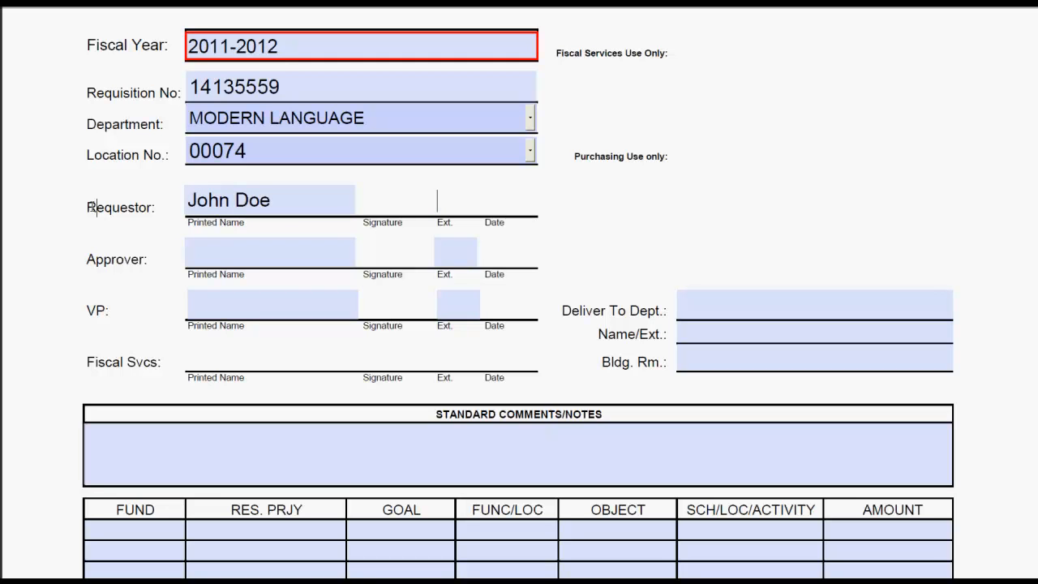
type("6181")
Fill in the approver's printed name and phone extension.
left_click(322, 245)
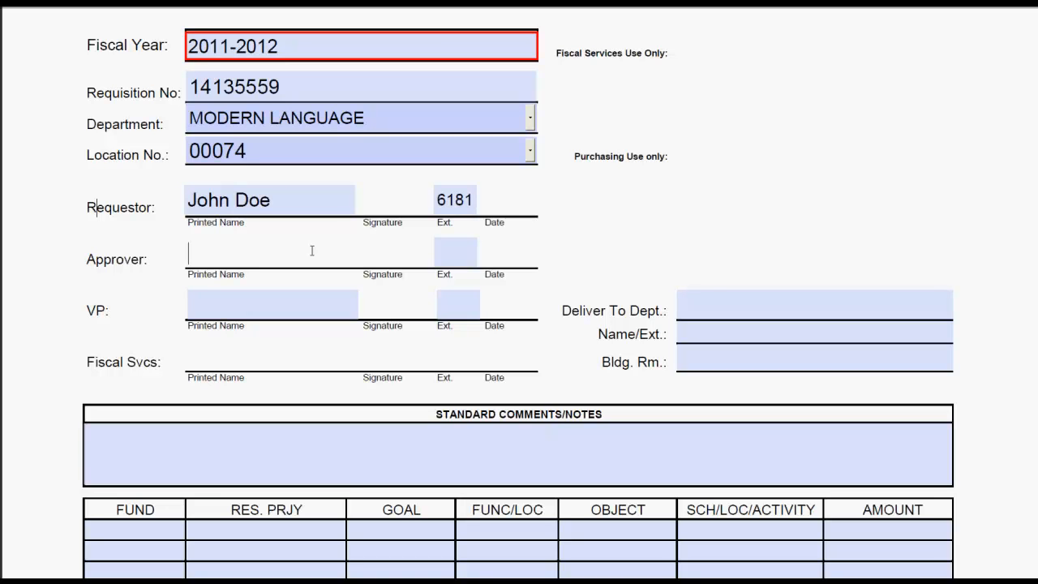
type("Jane")
type(" dDoe")
key("BackSpace")
key("BackSpace")
key("BackSpace")
key("BackSpace")
key("BackSpace")
type("Doe")
key("Tab")
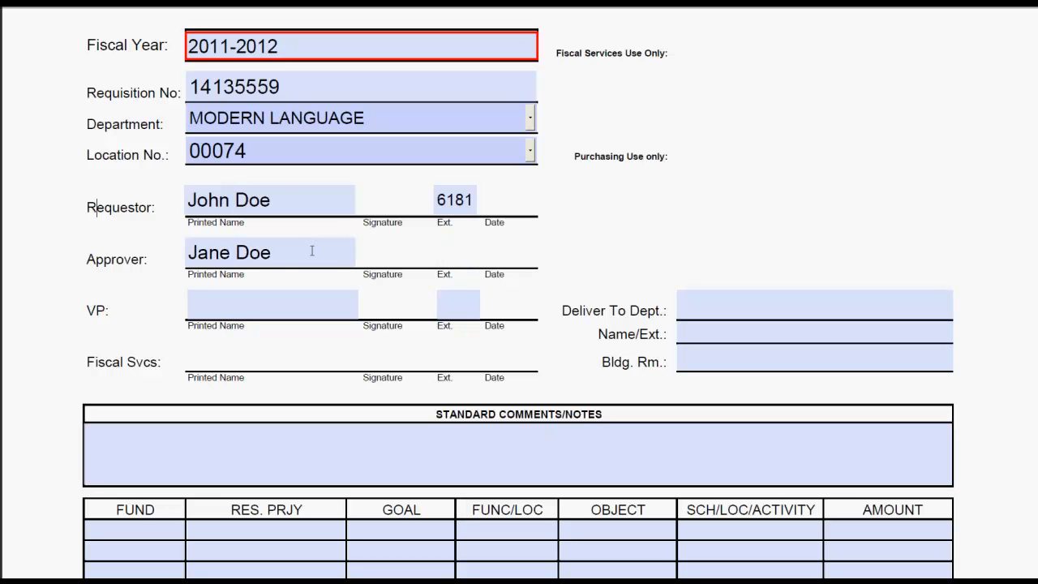
type("6180")
Fill in the VP's printed name and phone extension.
key("Tab")
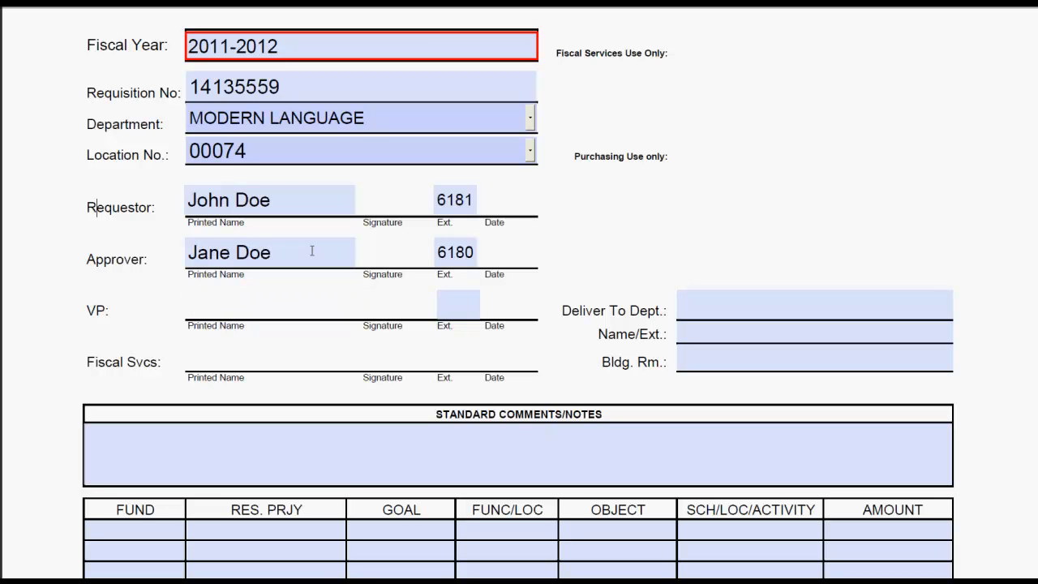
type("Mark Joe")
key("Tab")
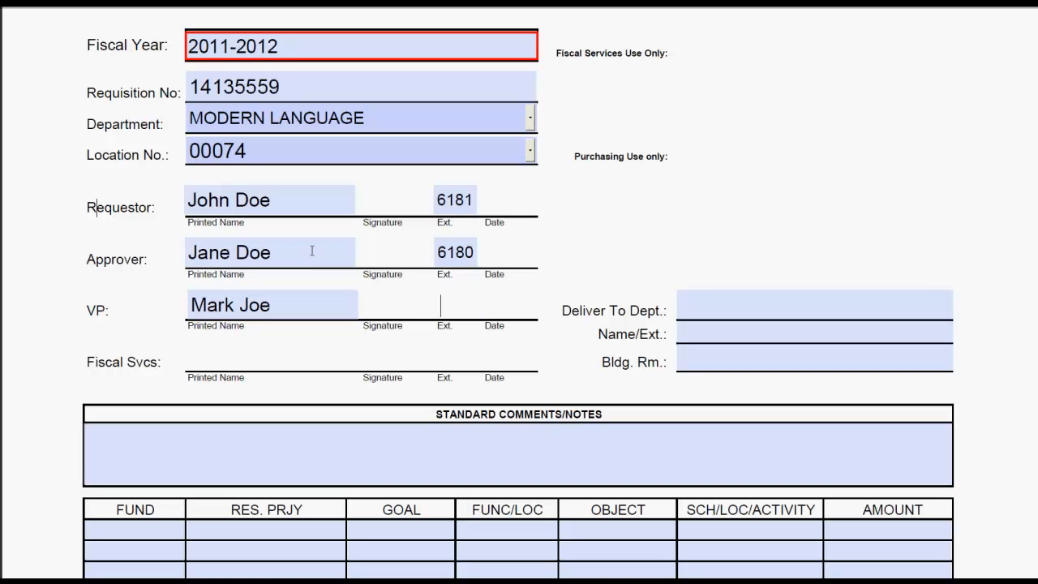
type("6160")
Enter Modern Language as the delivery department and fill in the receiving contact's name and extension.
scroll(774, 333, "down", 1)
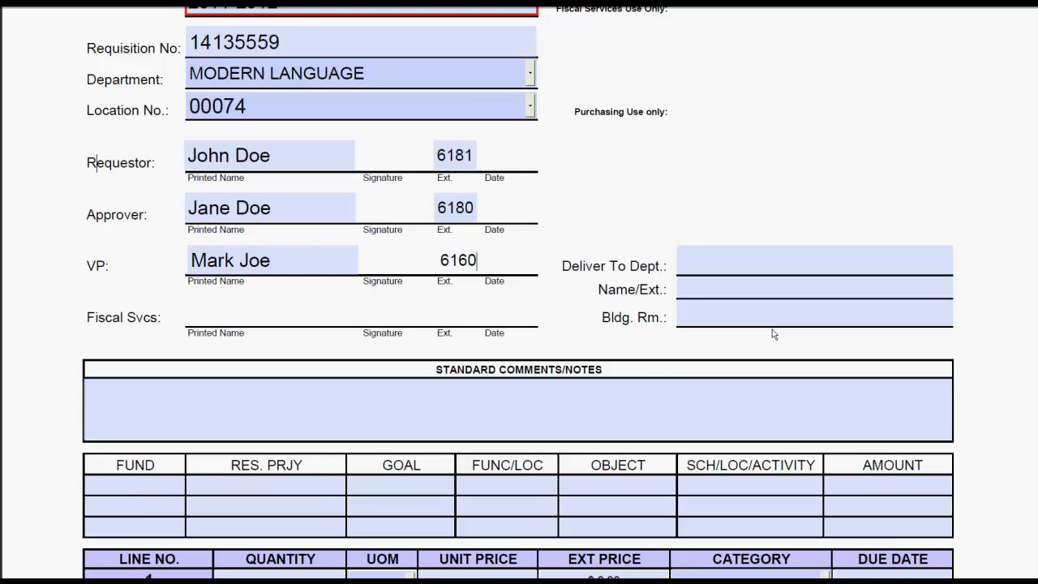
left_click(695, 253)
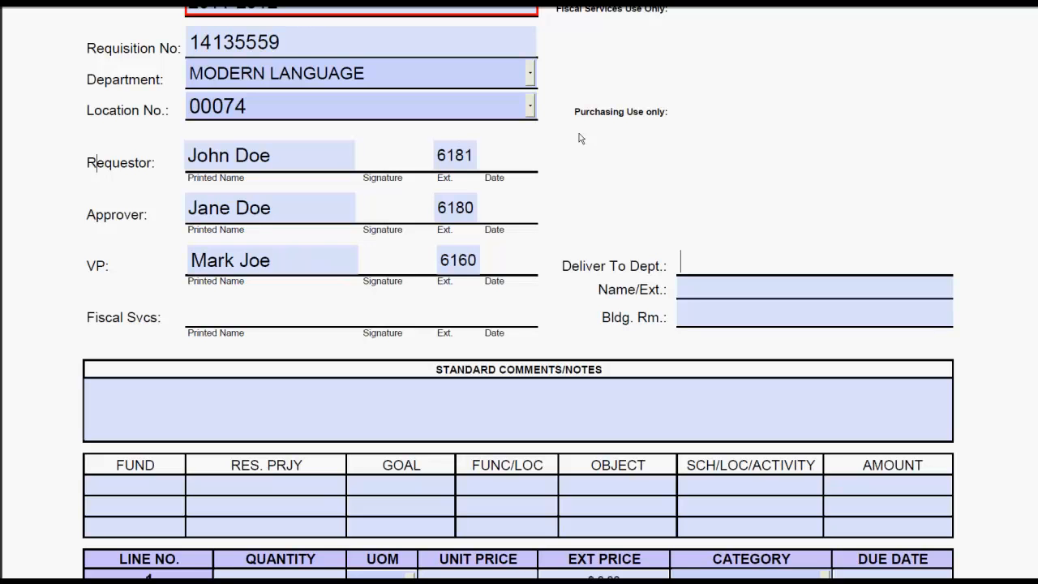
type("Modern Langu")
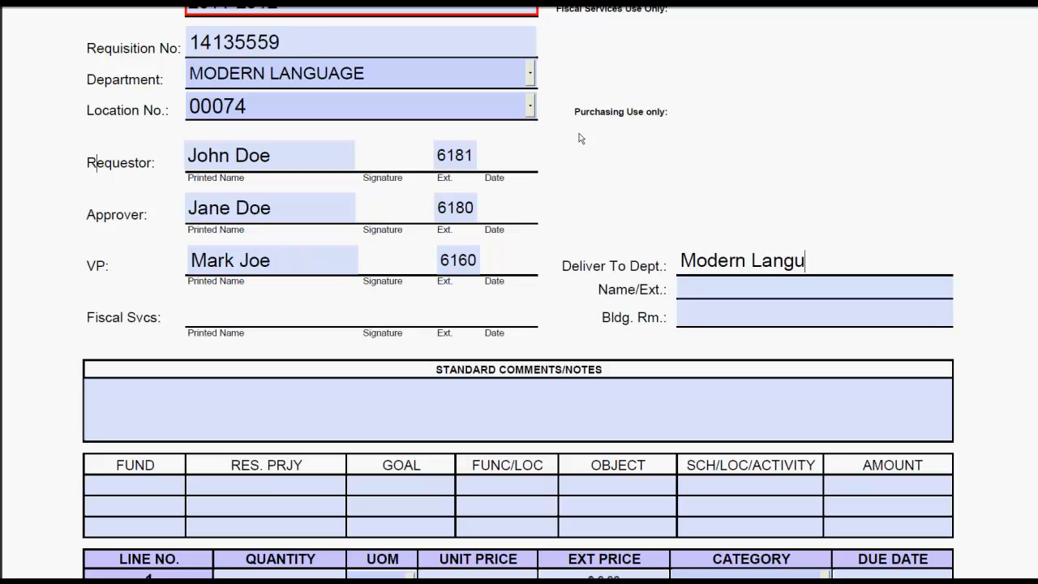
type("age")
key("Tab")
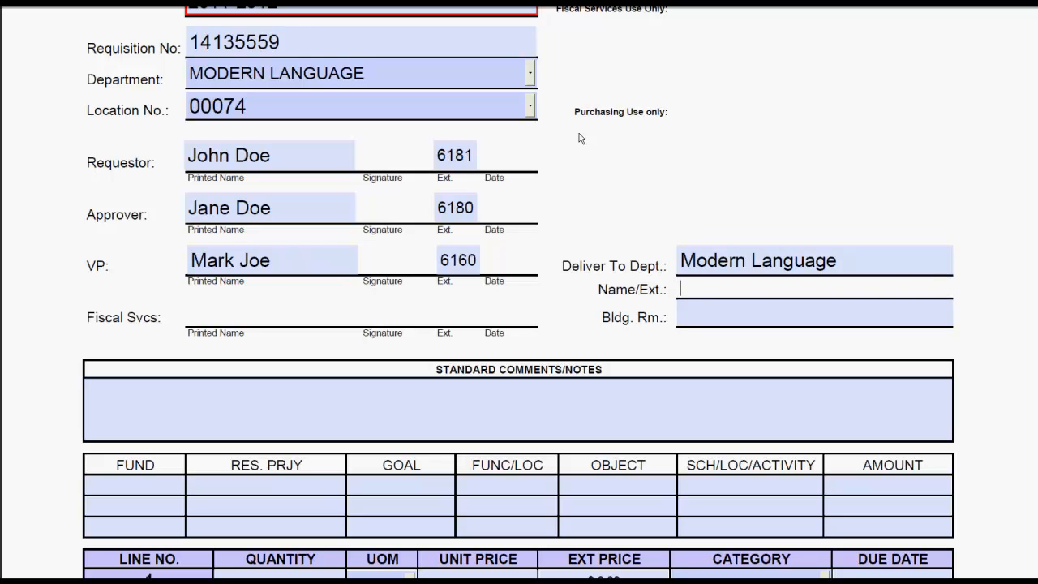
type("Jane Doe, 6180")
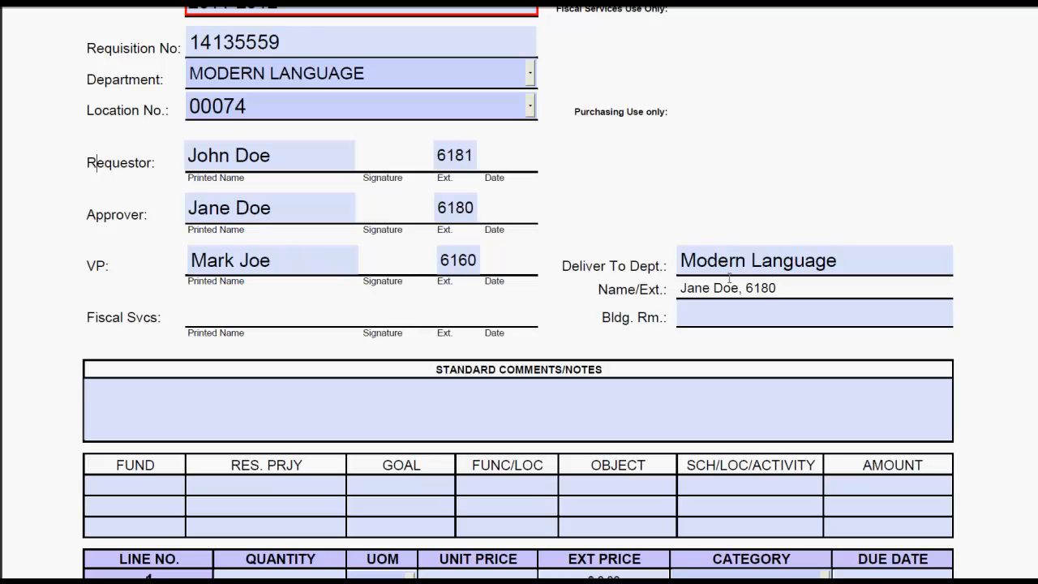
Enter "Drescher Hall, 314" as the delivery building and room.
left_click(662, 296)
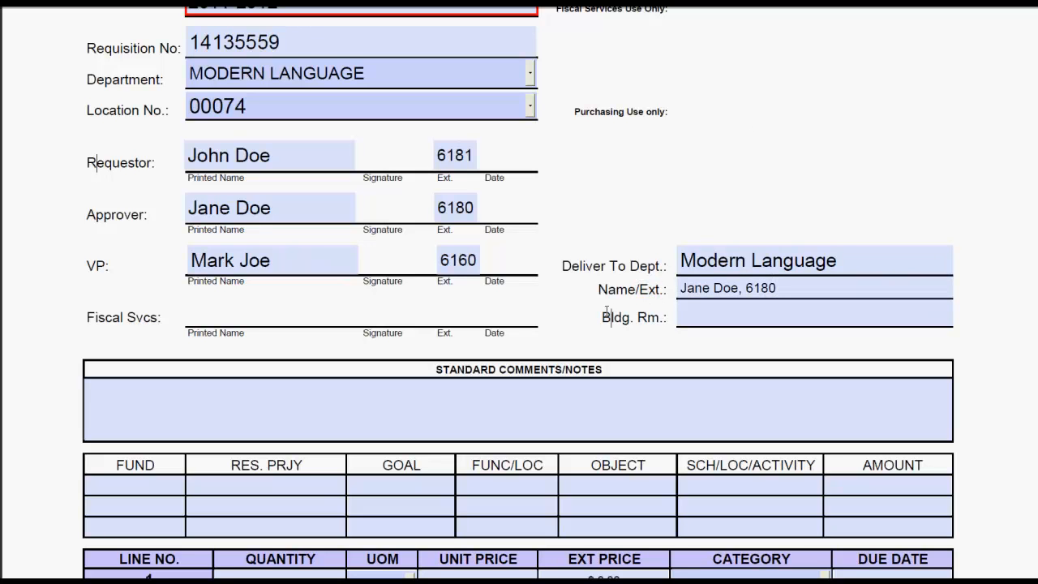
left_click(697, 316)
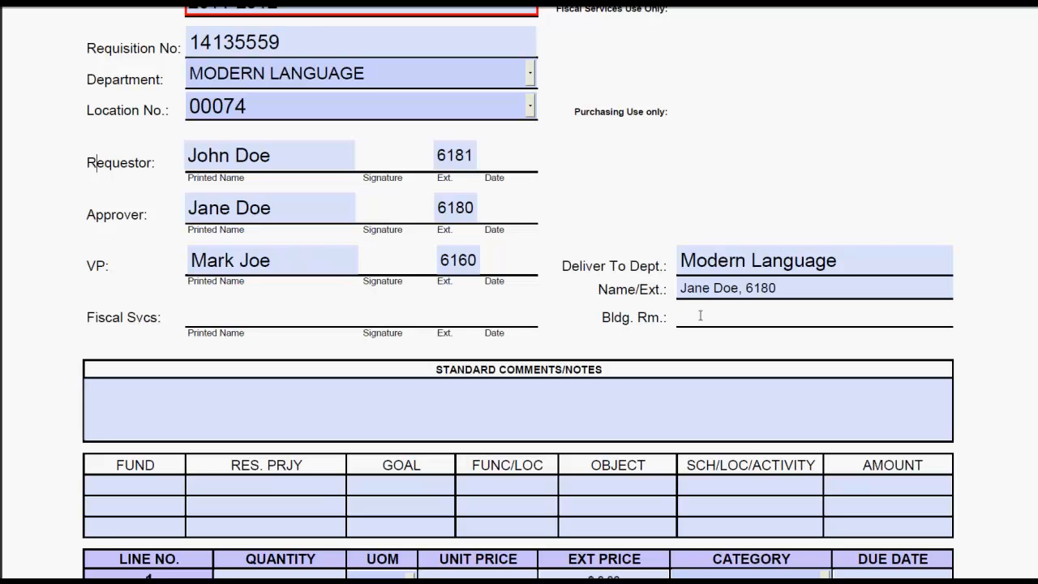
type("Drescher H")
type("all, ")
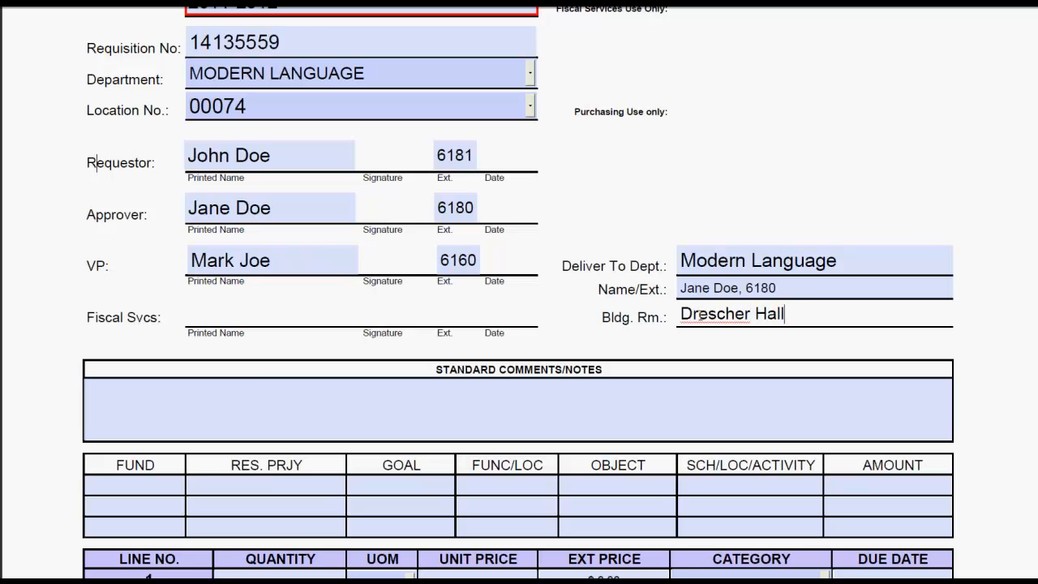
type("314")
Start the first account row with fund 01.0, Res. Prjy 0000.0, goal 00000 and Func/Loc 00021.
scroll(682, 305, "down", 5)
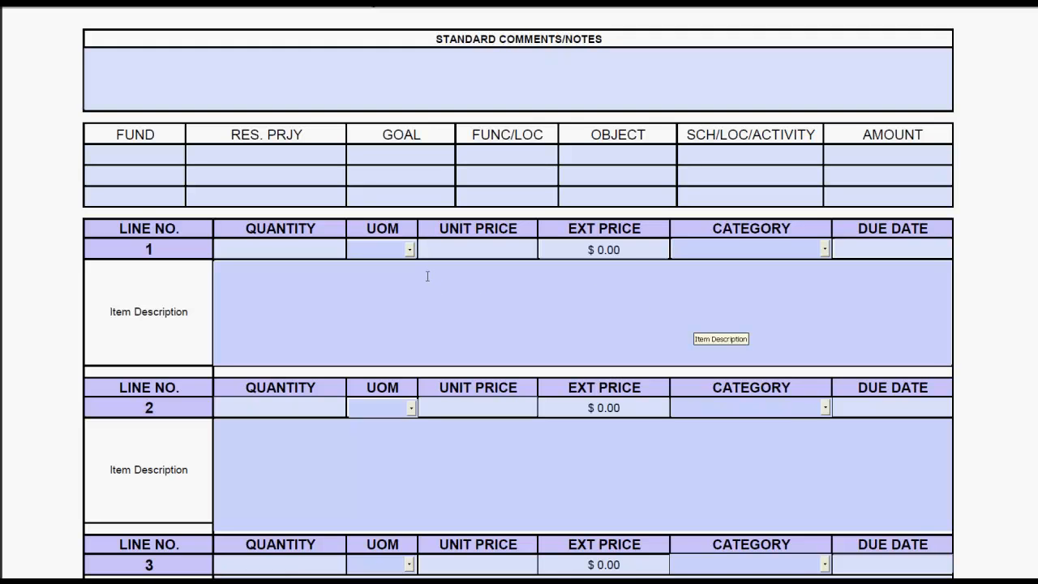
left_click(476, 65)
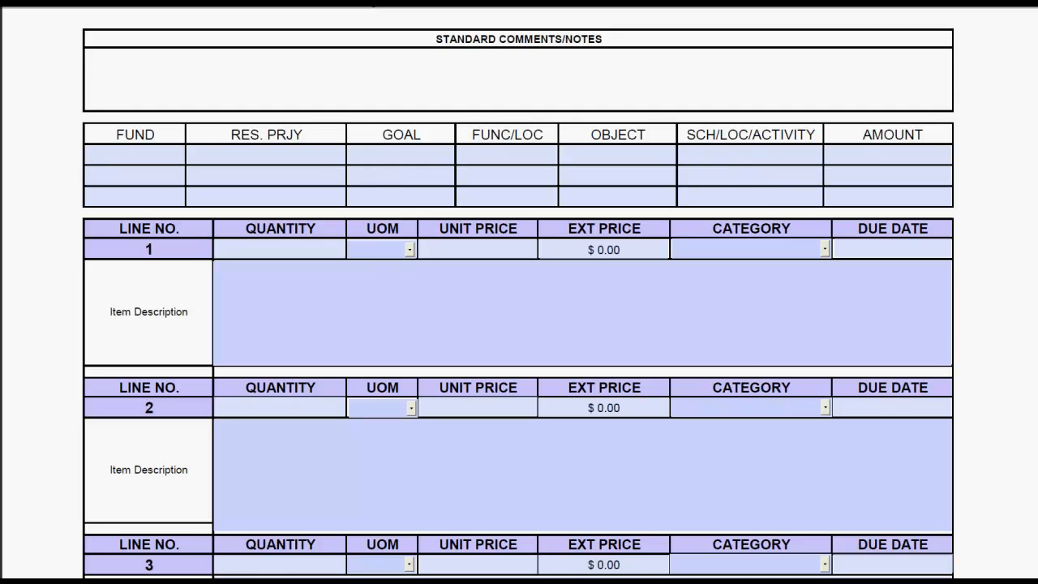
scroll(519, 292, "down", 1)
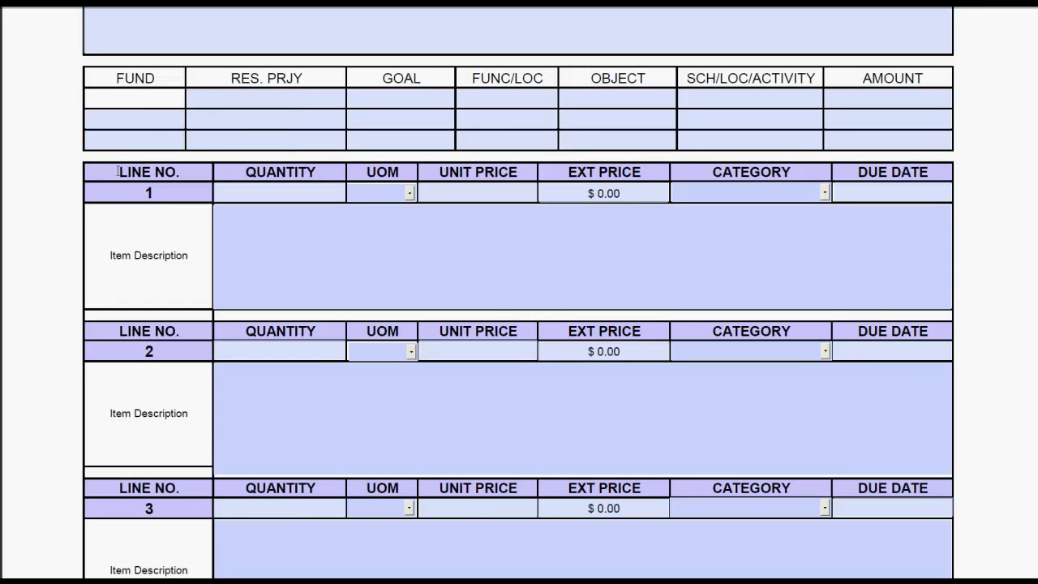
type("01.0")
key("Tab")
type("0000.0")
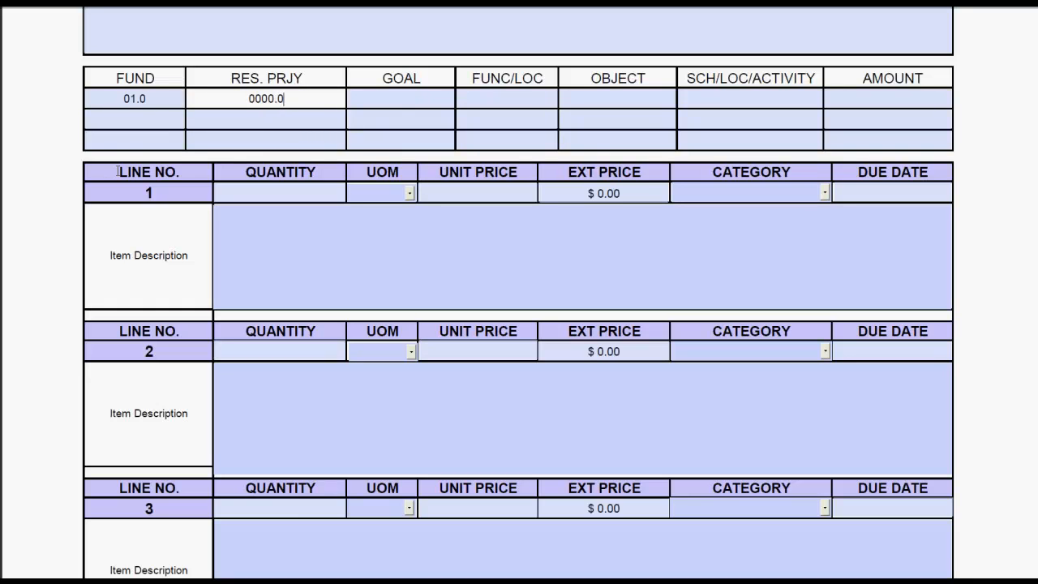
key("Tab")
type("00000")
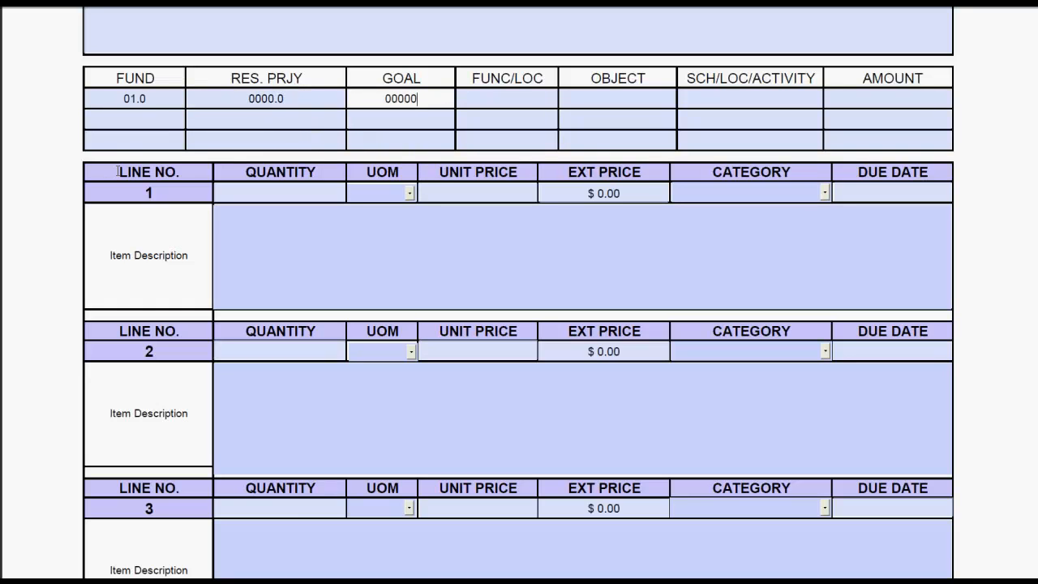
key("Tab")
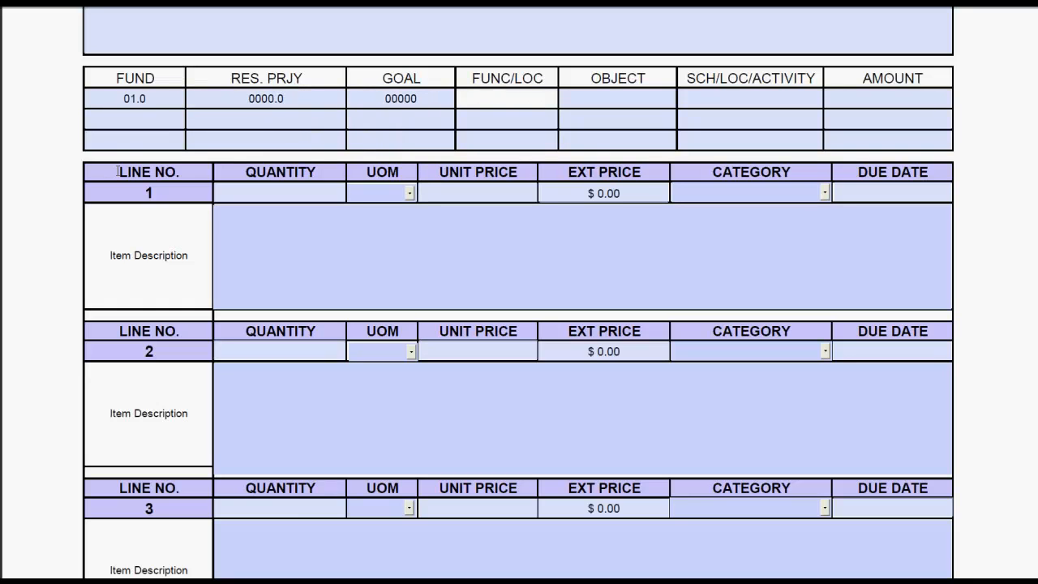
type("00021")
key("Tab")
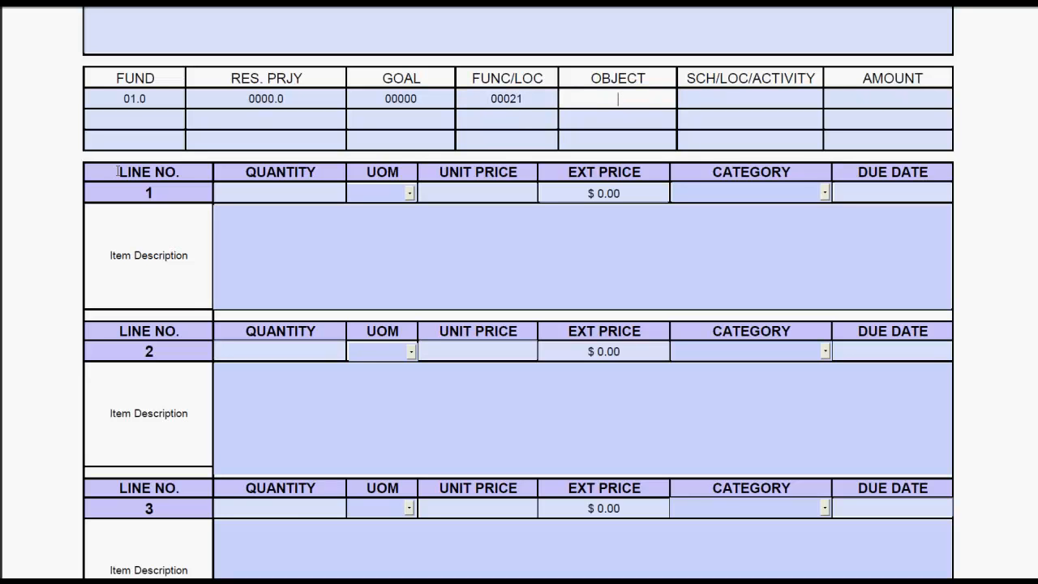
Complete the first account row with object 5921, Sch/Loc/Activity 5200000 and an amount of $100.
type("5921")
key("Tab")
type("5200000")
key("Tab")
type("100")
key("Tab")
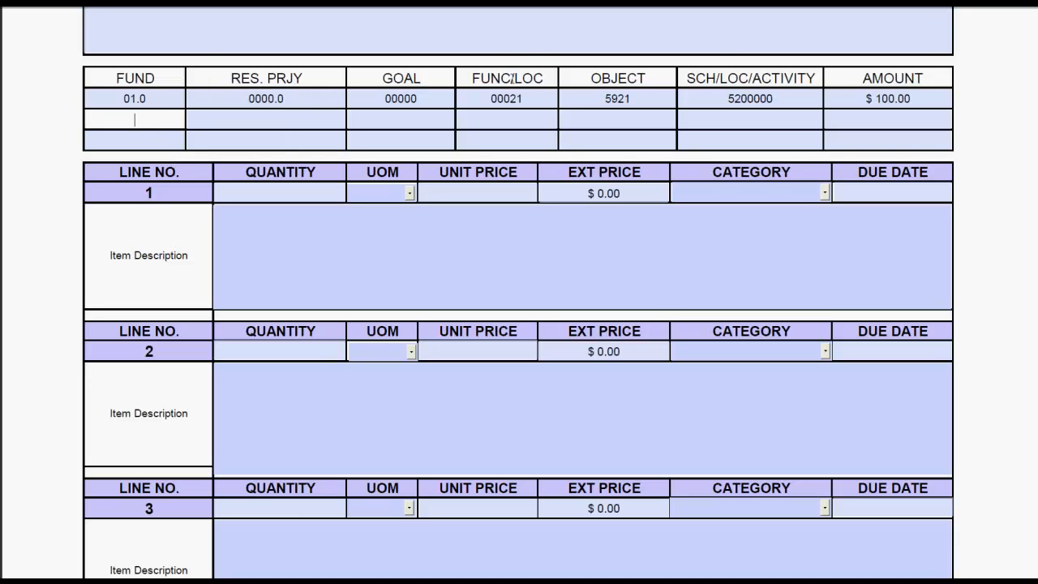
left_click(892, 100)
Start the second account row with fund 01.0, Res. Prjy 0000.0, goal 00000 and Func/Loc 00021.
type("01.0")
key("Tab")
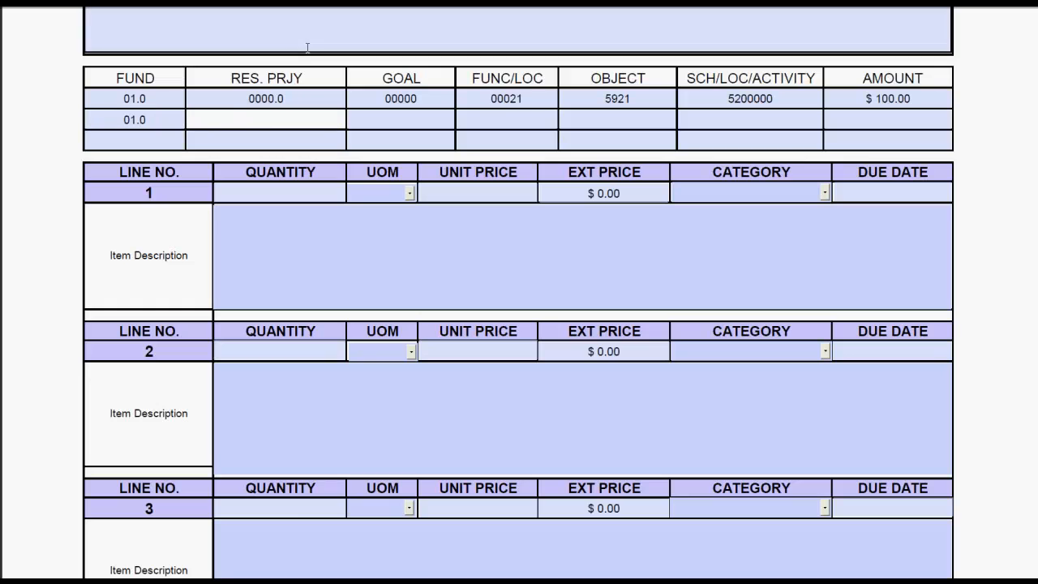
type("0000.0")
key("Tab")
type("0000")
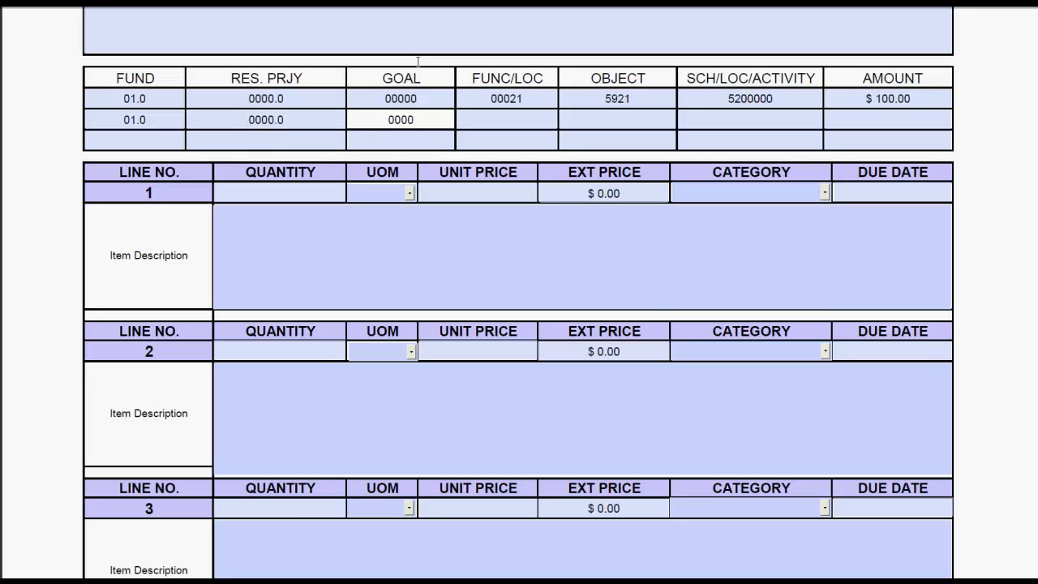
type("0")
key("Tab")
type("00021")
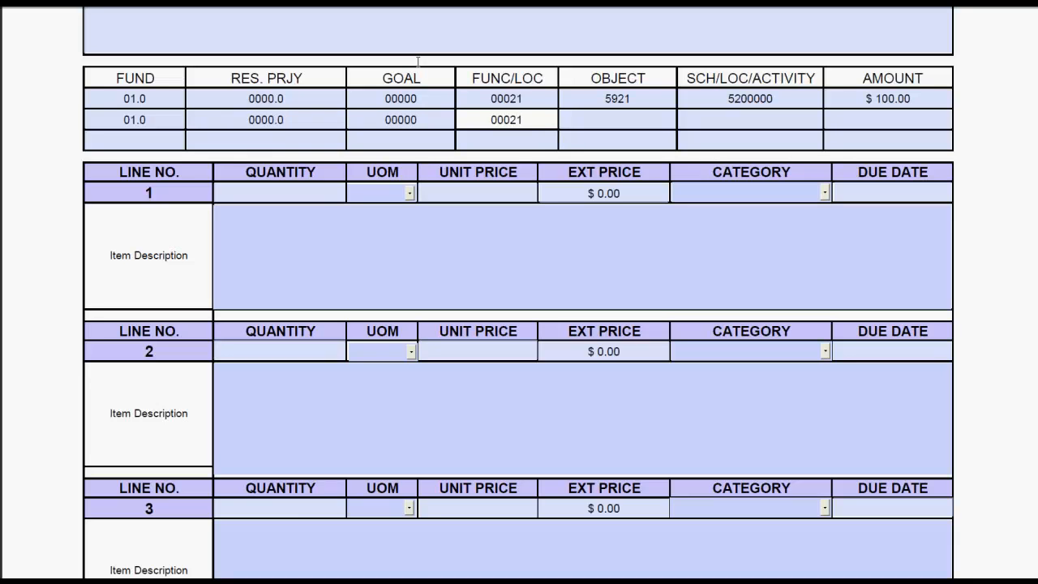
Complete the second account row with object 3101, Sch/Loc/Activity 5200000 and an amount of $600.
key("Tab")
type("3101")
key("Tab")
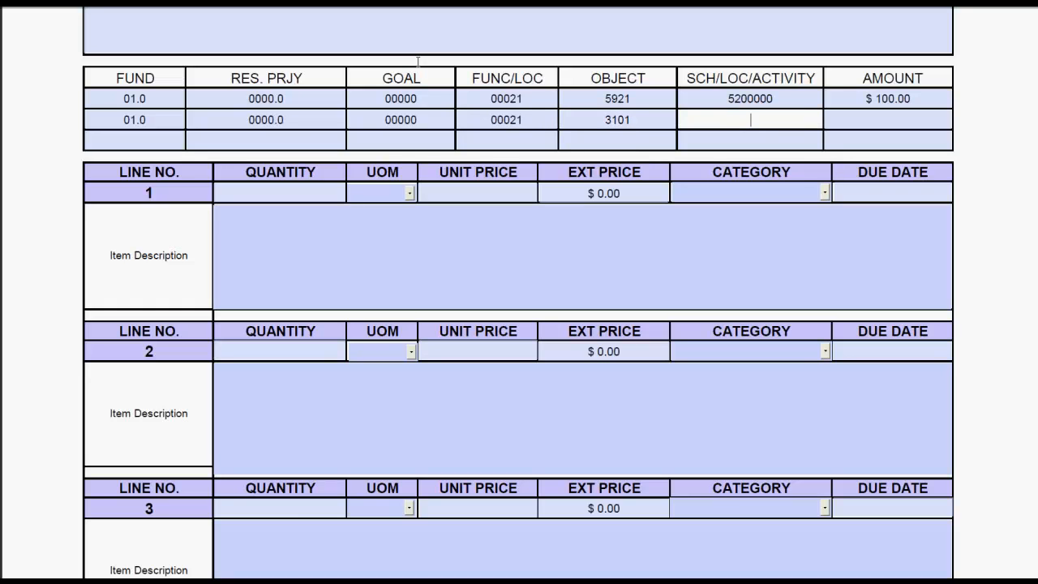
type("5200000")
key("Tab")
type("600")
key("Tab")
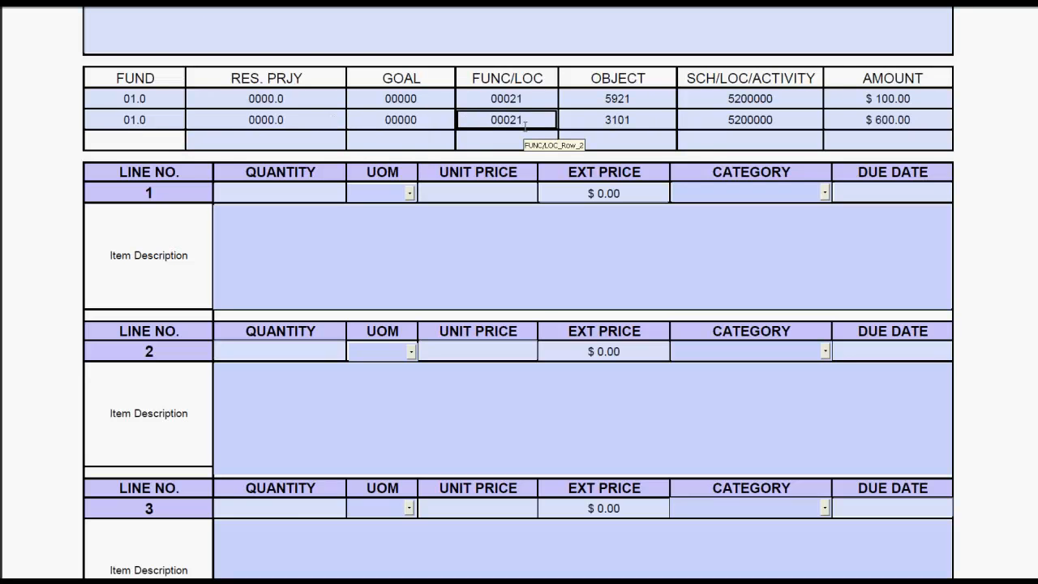
left_click(591, 102)
left_click(592, 116)
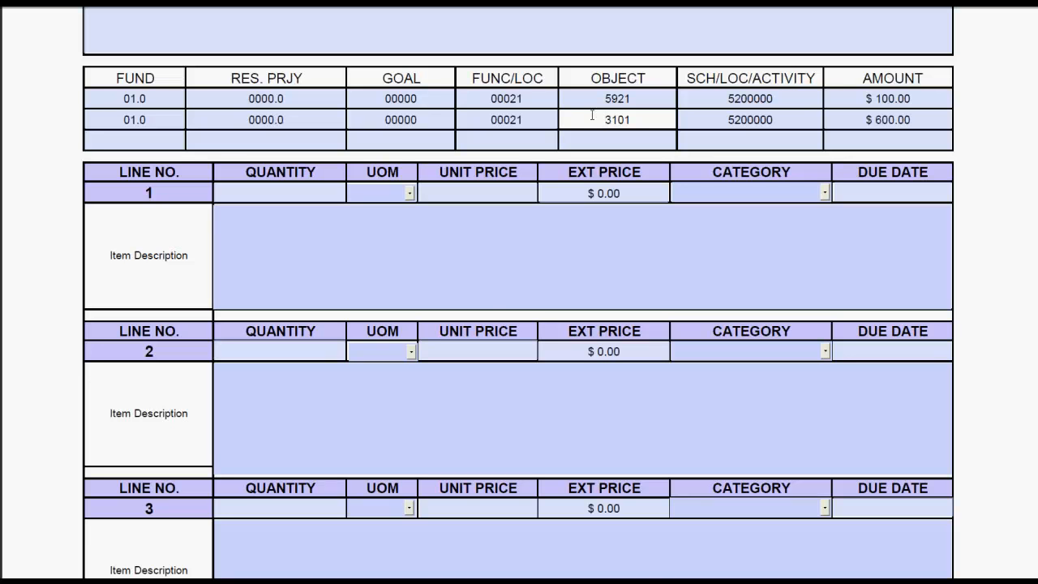
Set the quantity of requisition line 1 to 5.
scroll(592, 115, "down", 4)
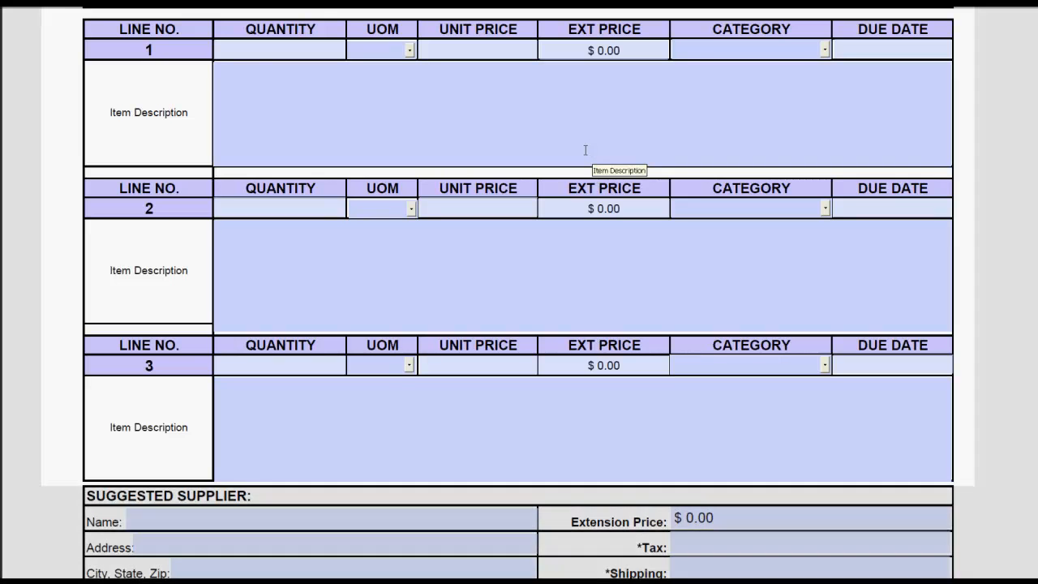
left_click(286, 47)
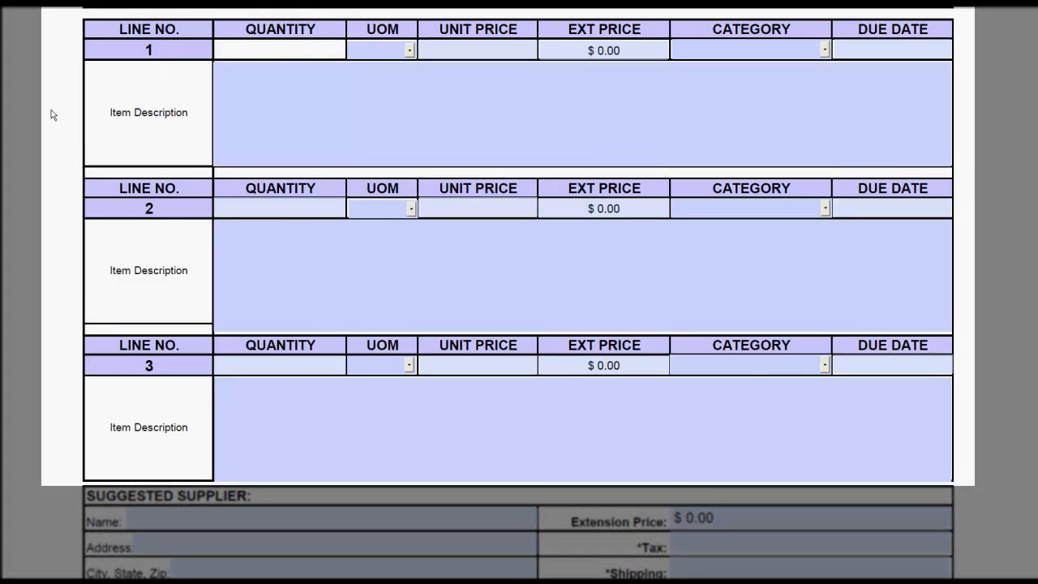
type("5")
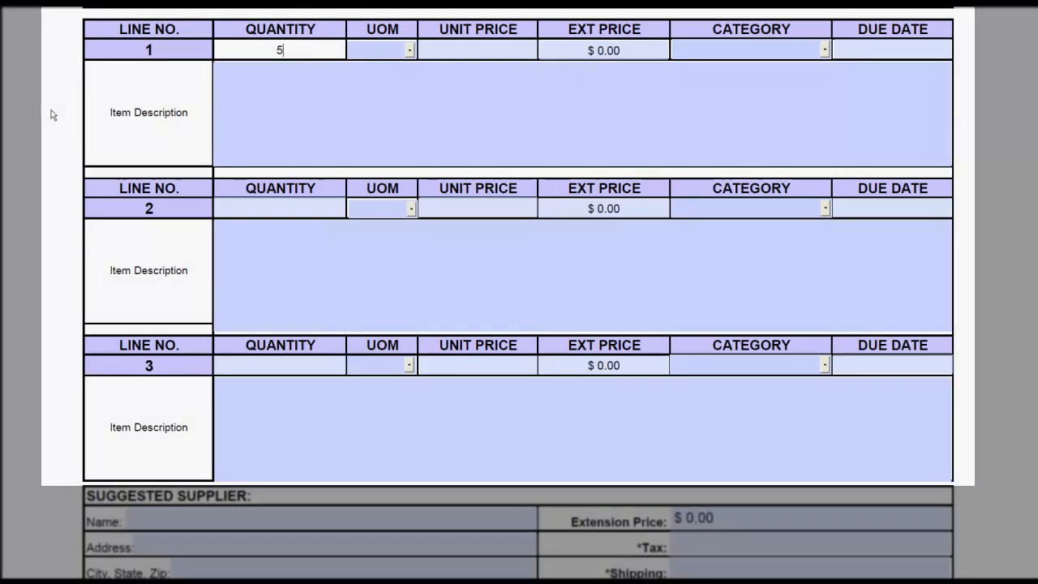
key("Tab")
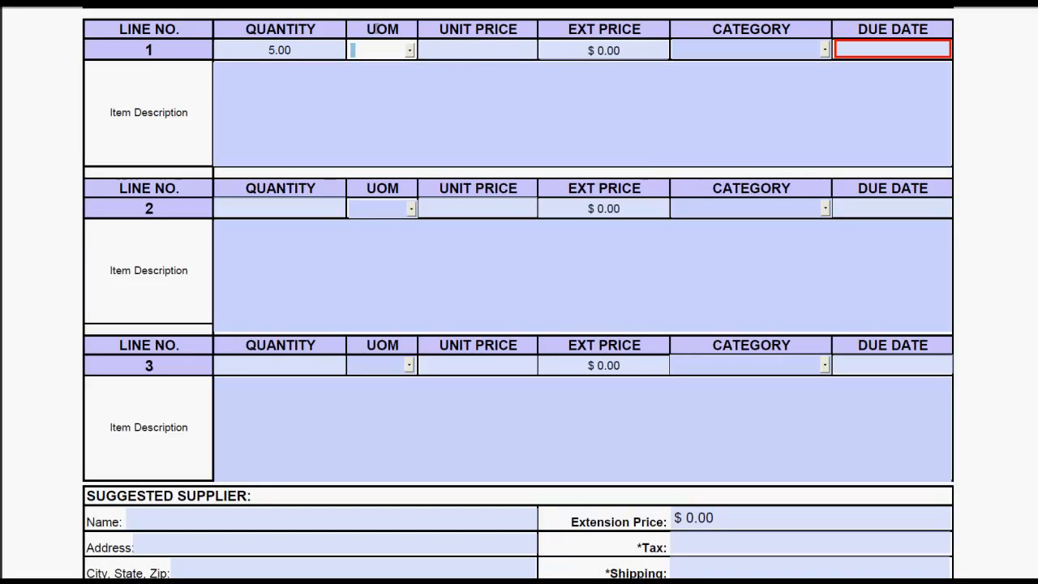
Set the unit of measure of requisition line 1 to EA.
mouse_move(403, 55)
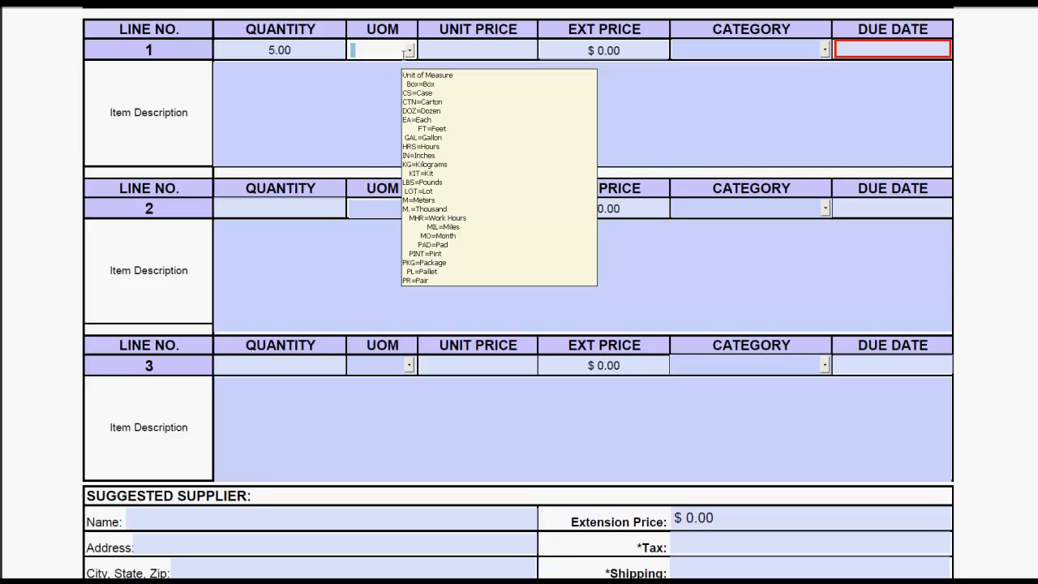
left_click(409, 52)
mouse_move(411, 82)
left_mouse_down()
mouse_move(404, 219)
mouse_move(404, 70)
left_mouse_up()
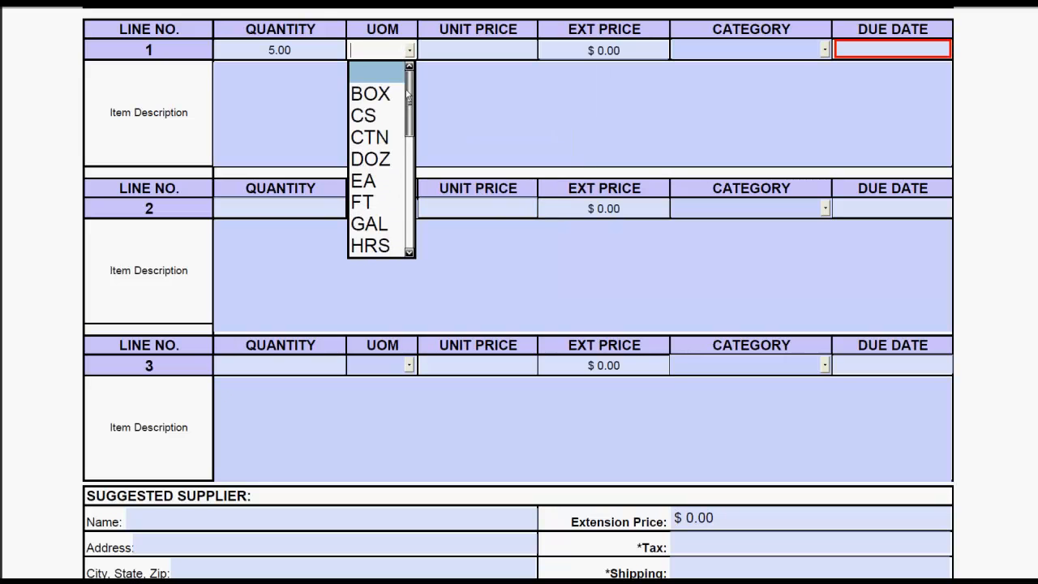
left_click(380, 47)
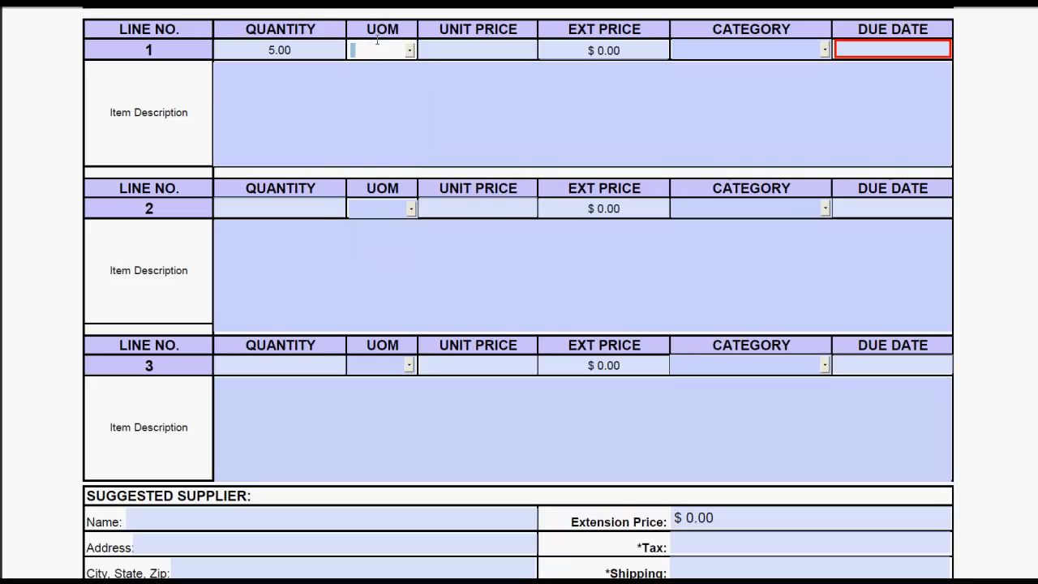
mouse_move(389, 49)
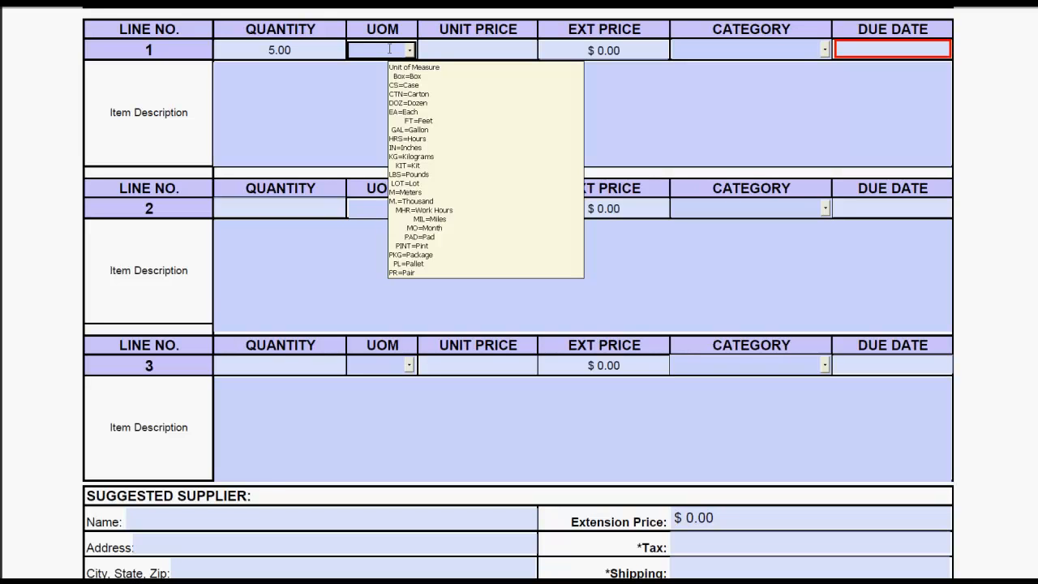
left_click(409, 51)
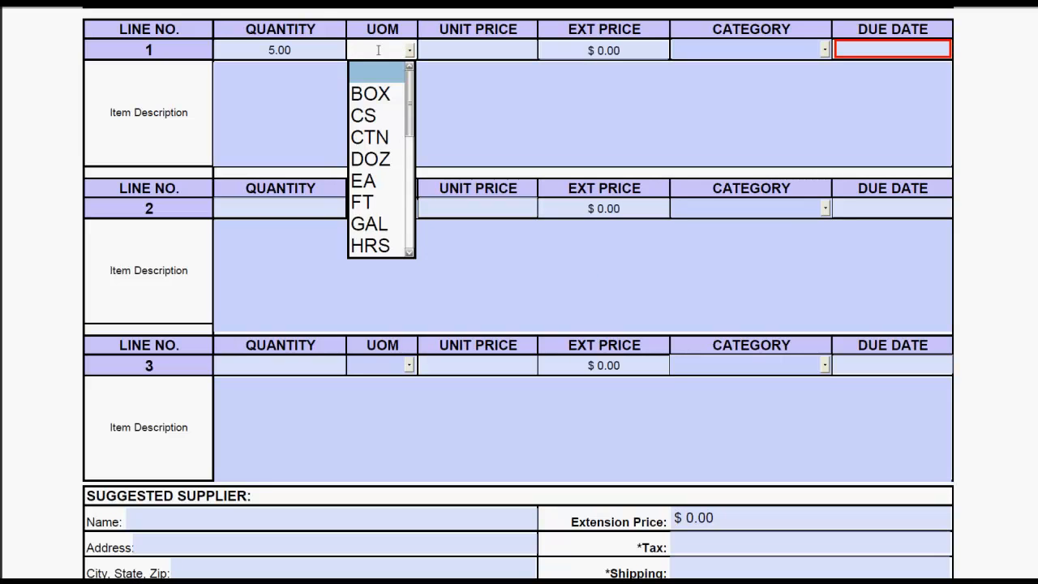
left_click(379, 181)
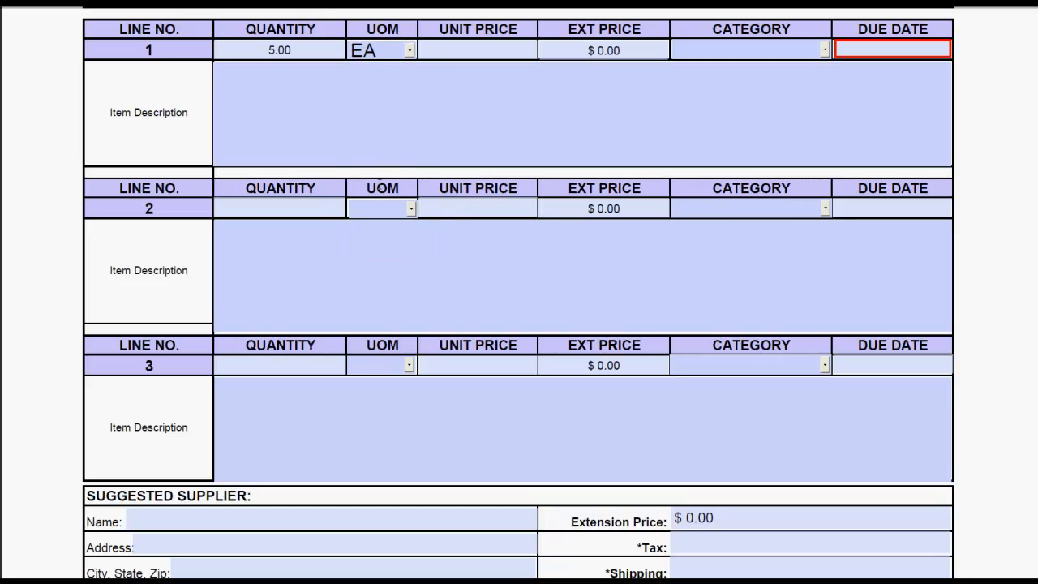
Change line 1's unit of measure to CS and set its unit price to $20.
left_click(405, 51)
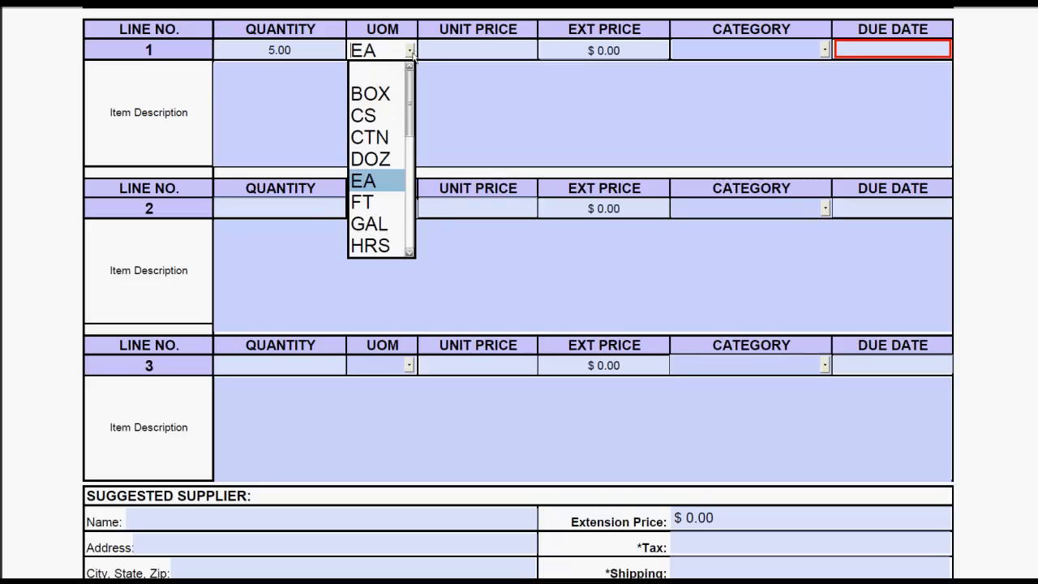
left_click(384, 114)
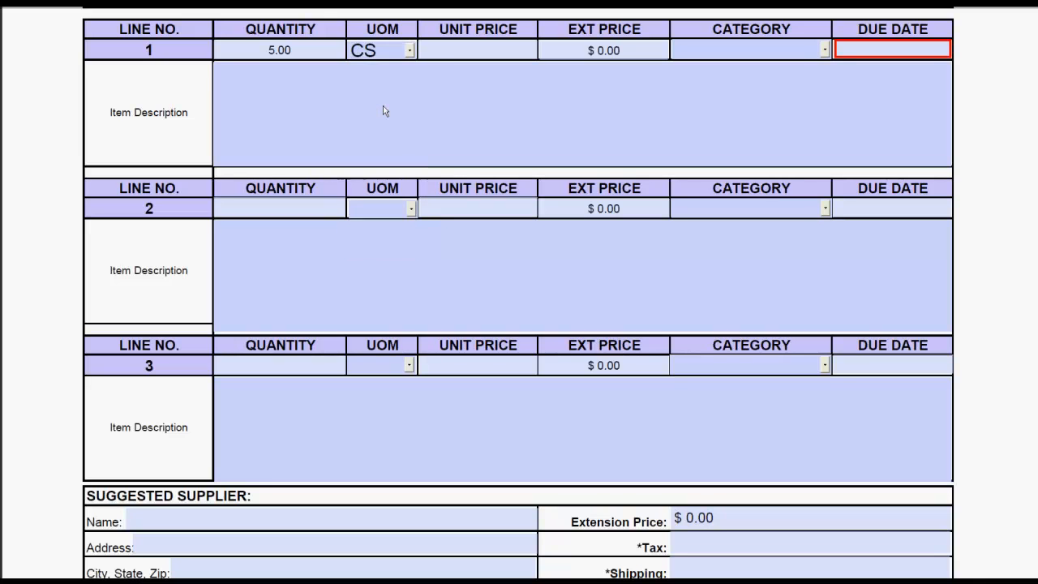
left_click(447, 52)
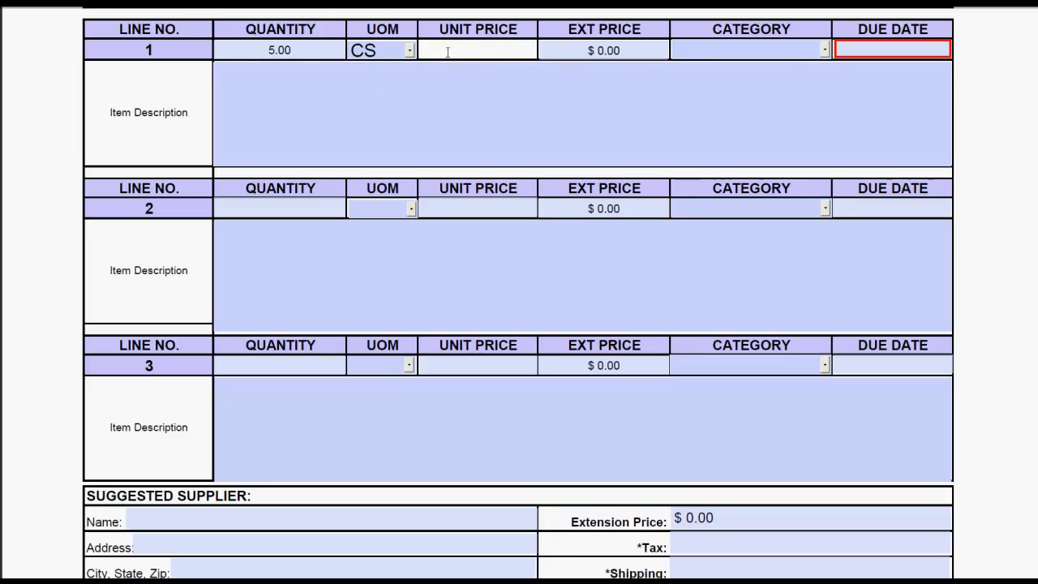
type("20")
key("Tab")
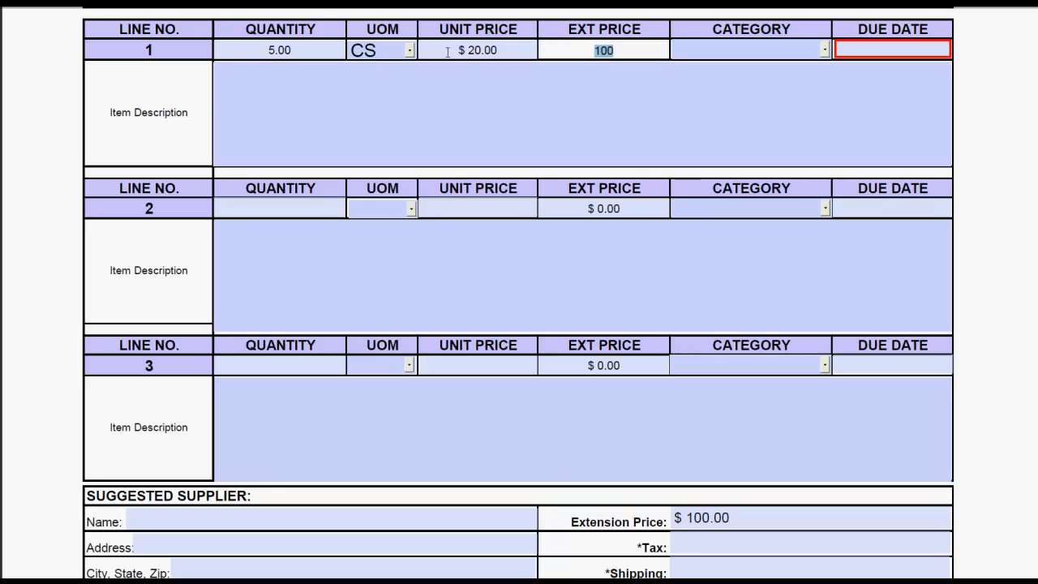
Assign the category 15900-OFFICE SUPPLIES to requisition line 1.
left_click(722, 49)
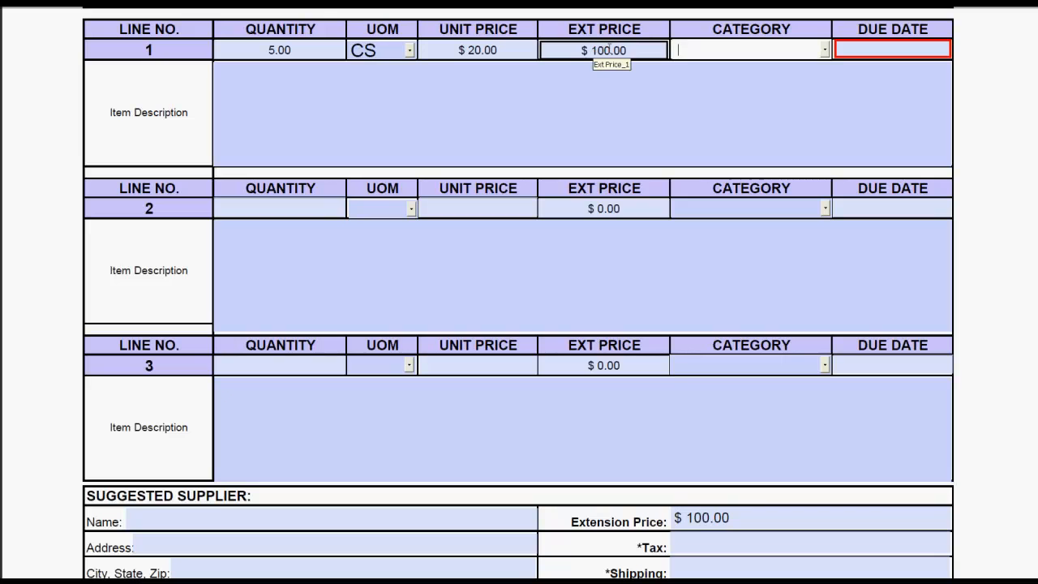
left_click(825, 50)
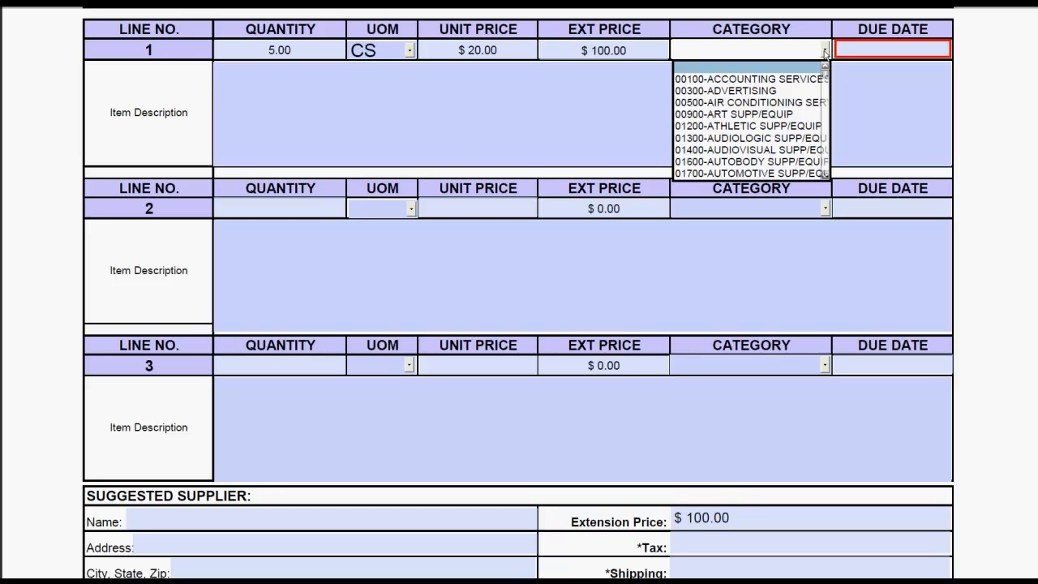
left_click(827, 118)
left_click(828, 119)
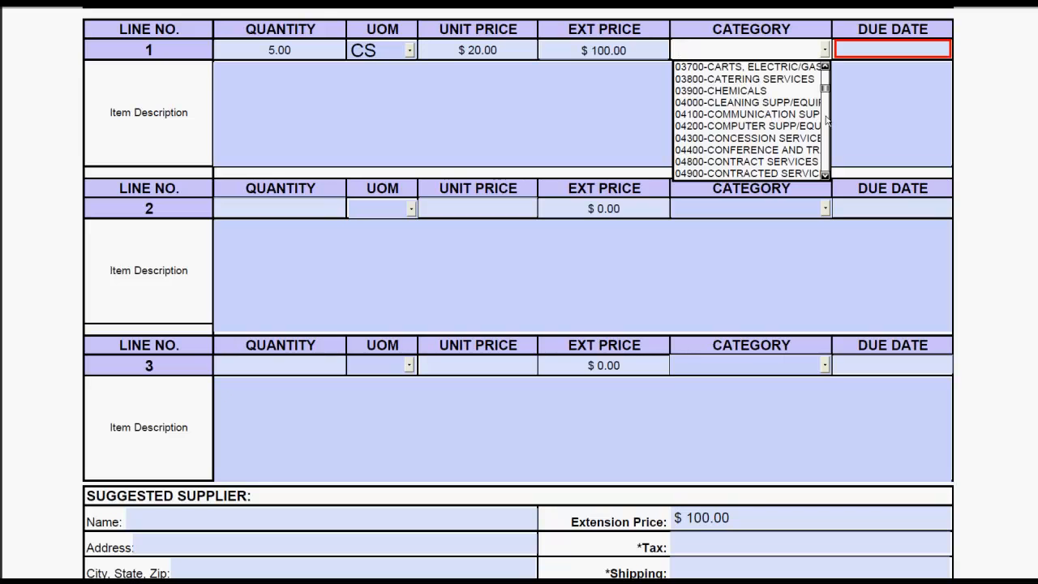
left_click_drag(825, 89, 826, 136)
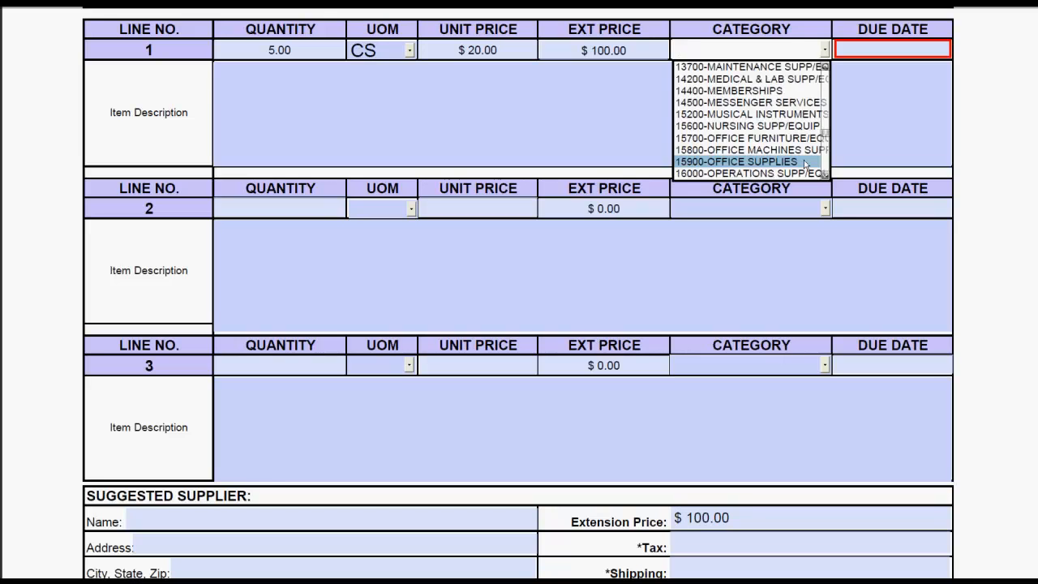
left_click(805, 165)
Set the due date of requisition line 1 to 5/4.
left_click(863, 51)
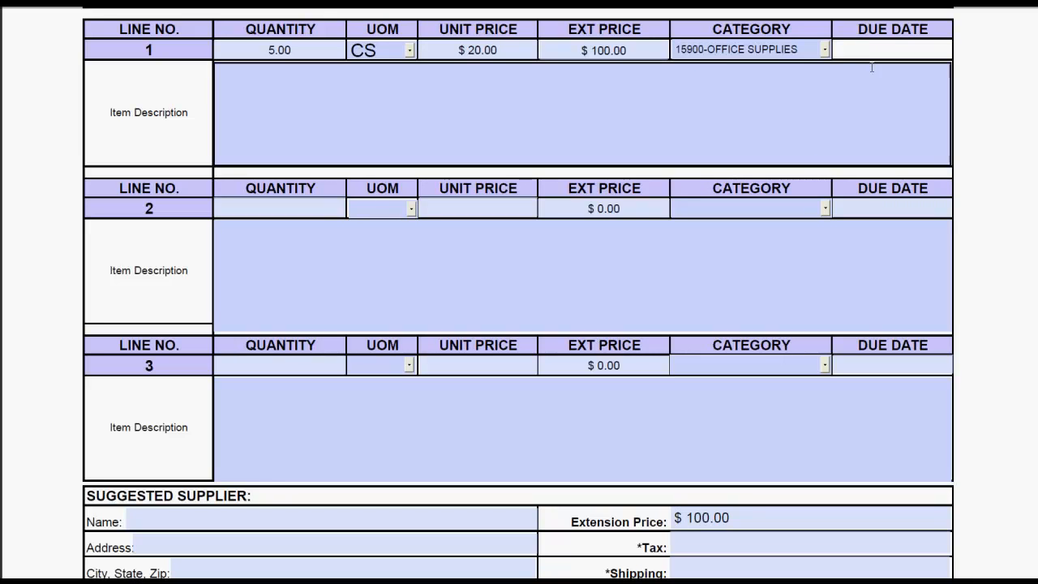
left_click(867, 63)
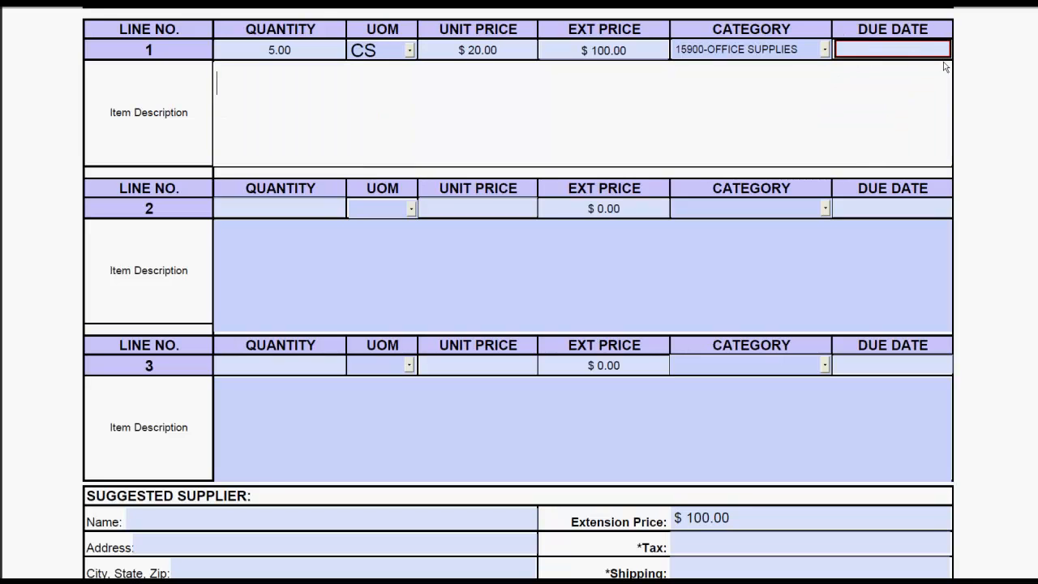
left_click(854, 50)
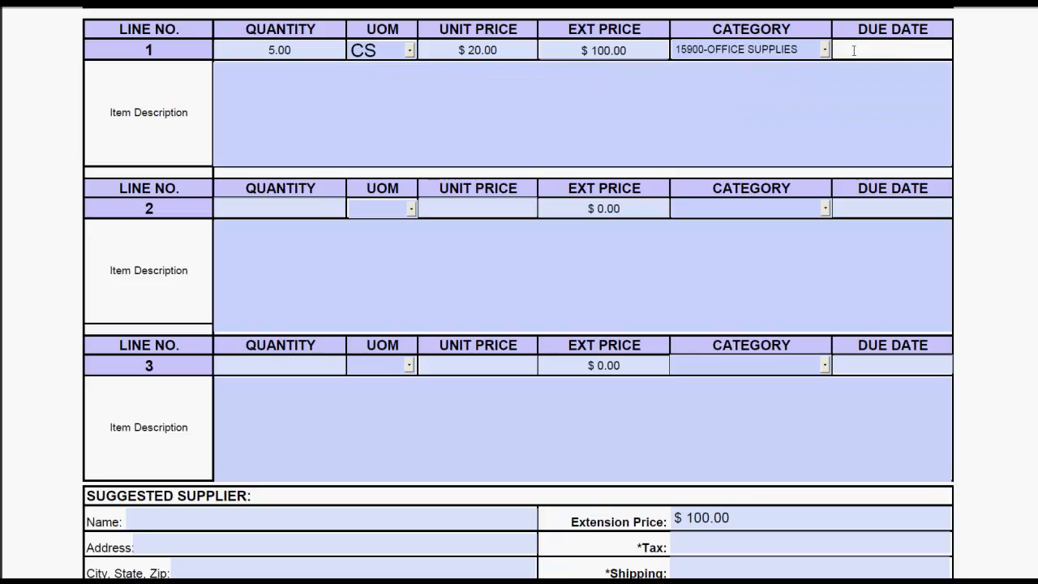
type("5/4")
Describe line 1's item as "12122, Paper- 8 1/2 x 11 20lbs White, Brightness, 35% recycled, 500/ream".
left_click(836, 76)
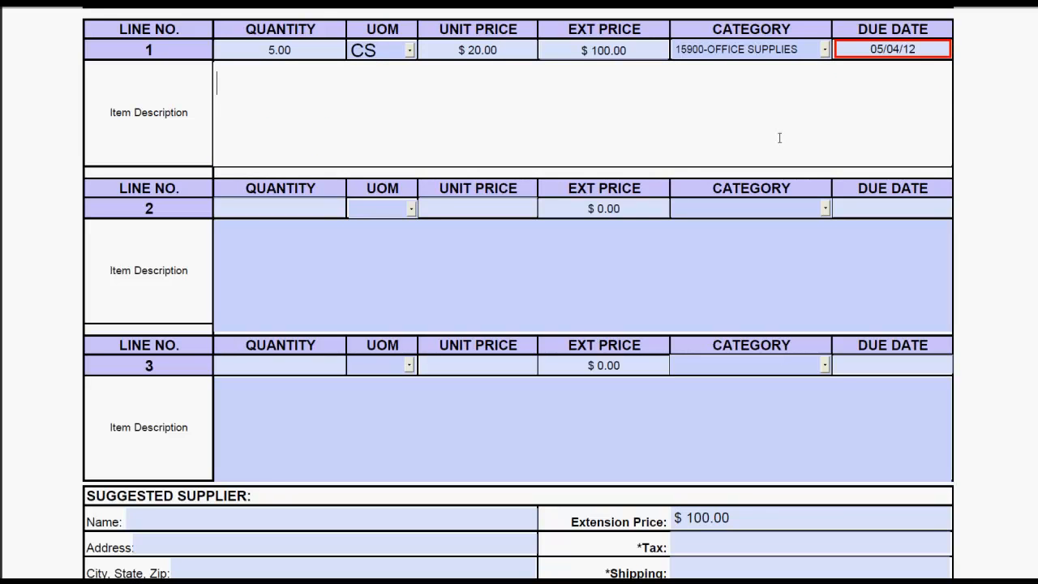
type("12122")
type(", Paper- 8 1/2 x 11 20lbs White, Brightness, 35% recycled, 500/ream")
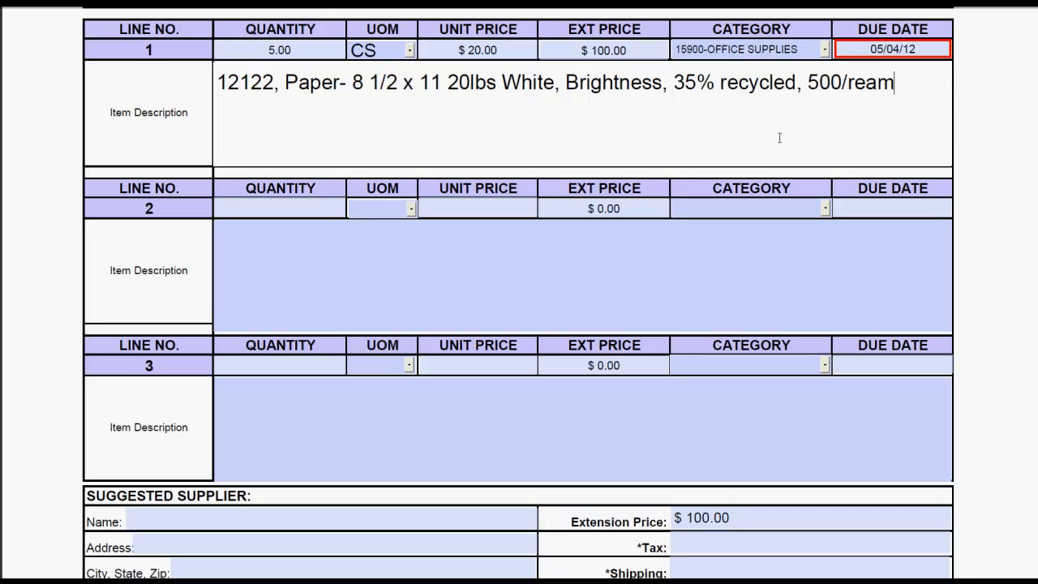
right_click(779, 138)
left_click(724, 139)
Set the quantity of requisition line 2 to 100 and its unit of measure to EA.
left_click(868, 208)
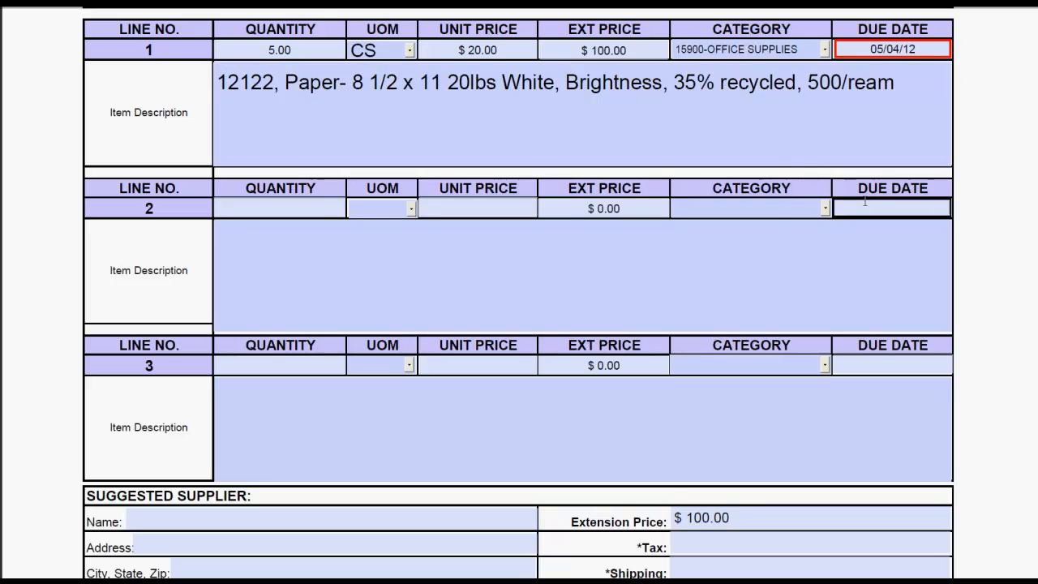
key("Tab")
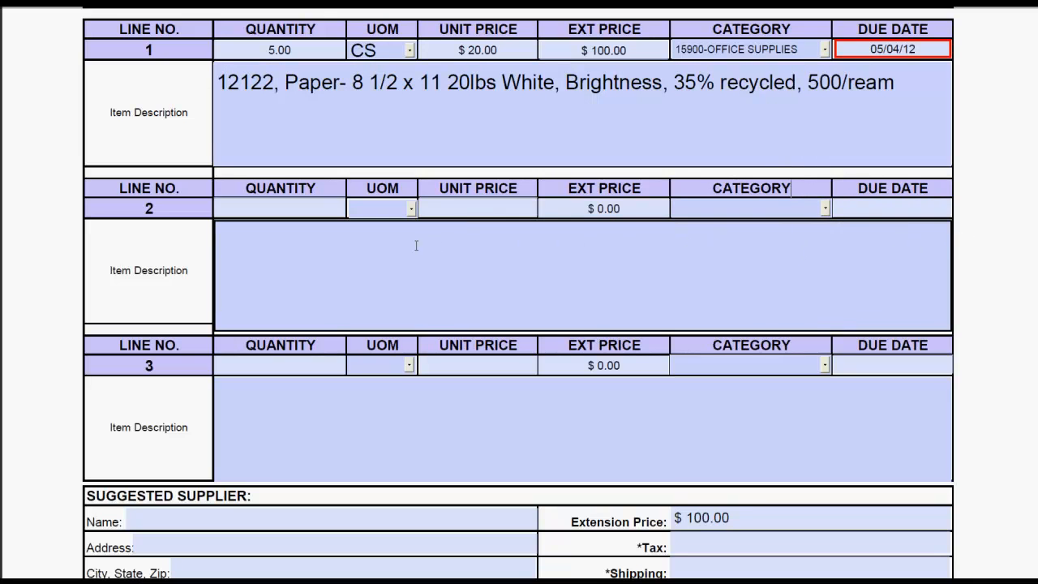
left_click(297, 209)
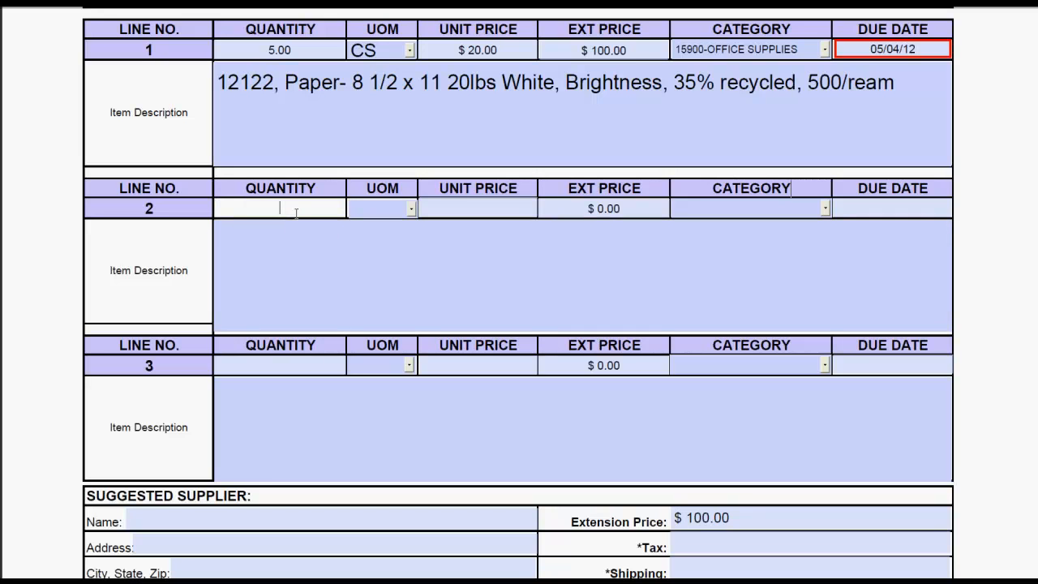
type("100")
key("Tab")
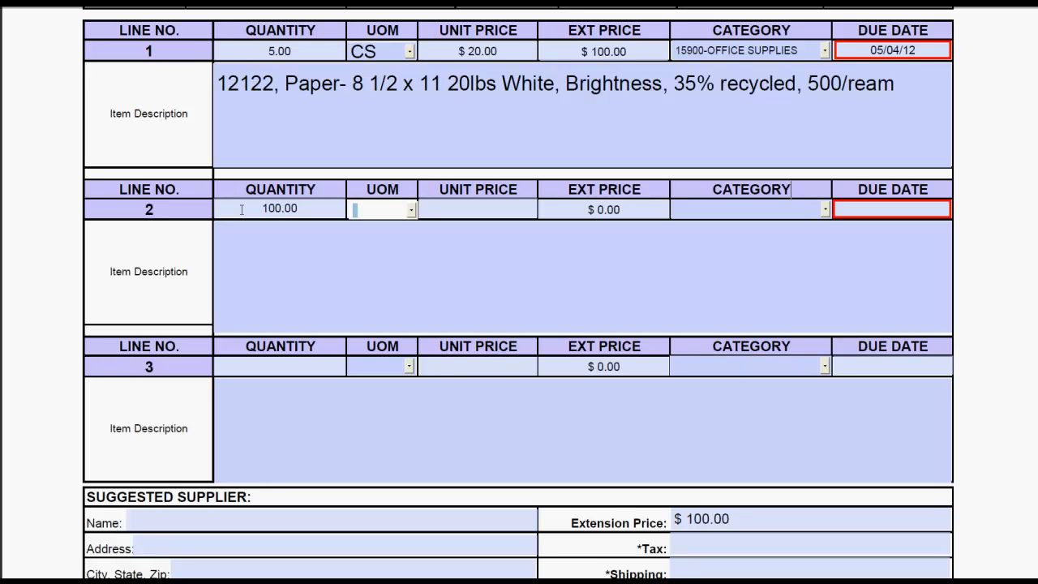
left_click(411, 210)
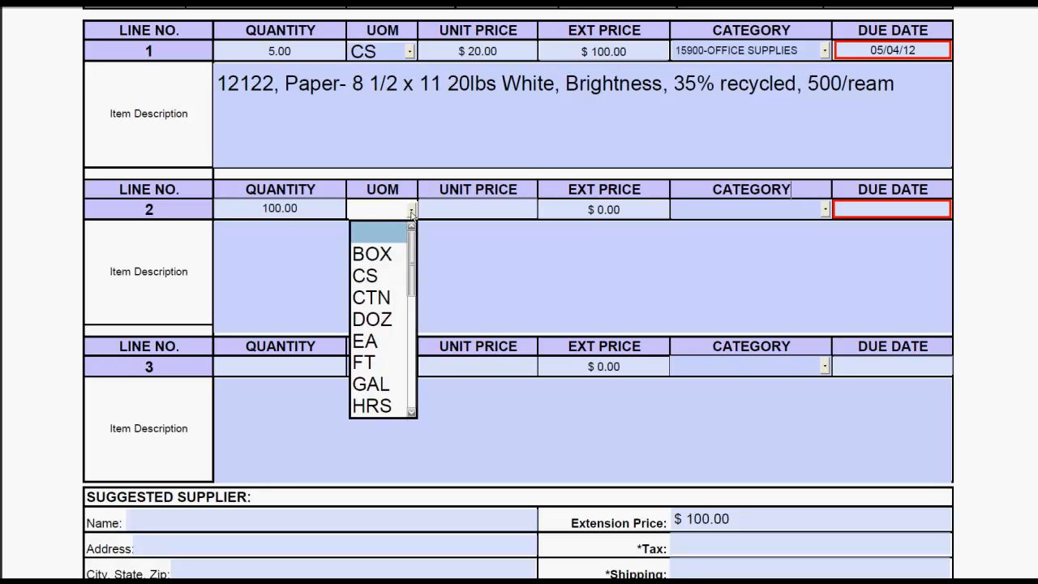
left_click(387, 342)
Set line 2's unit price to $6 and assign it the category 02600-BOOKS.
left_click(449, 206)
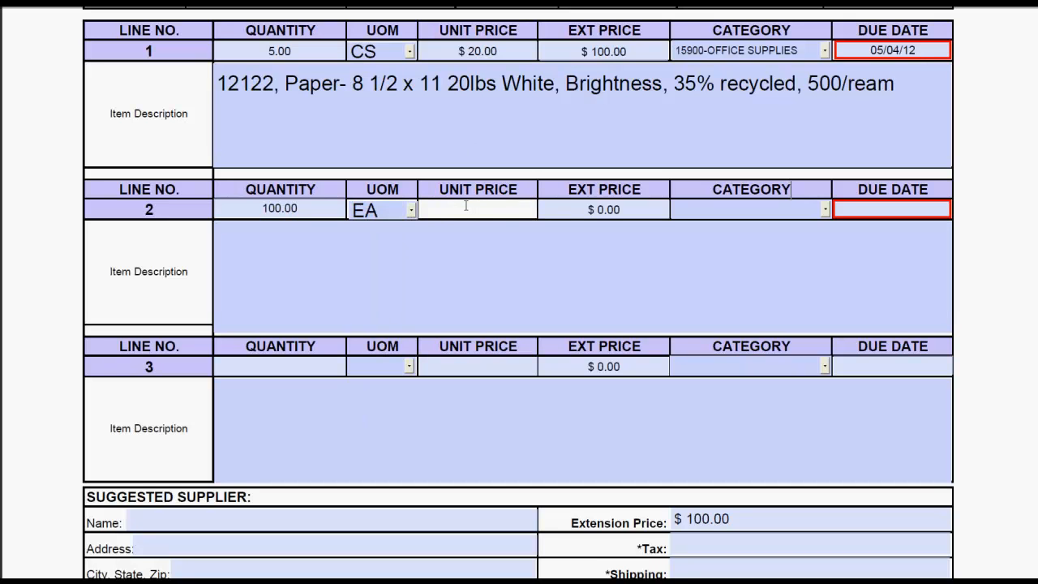
type("6")
key("Tab")
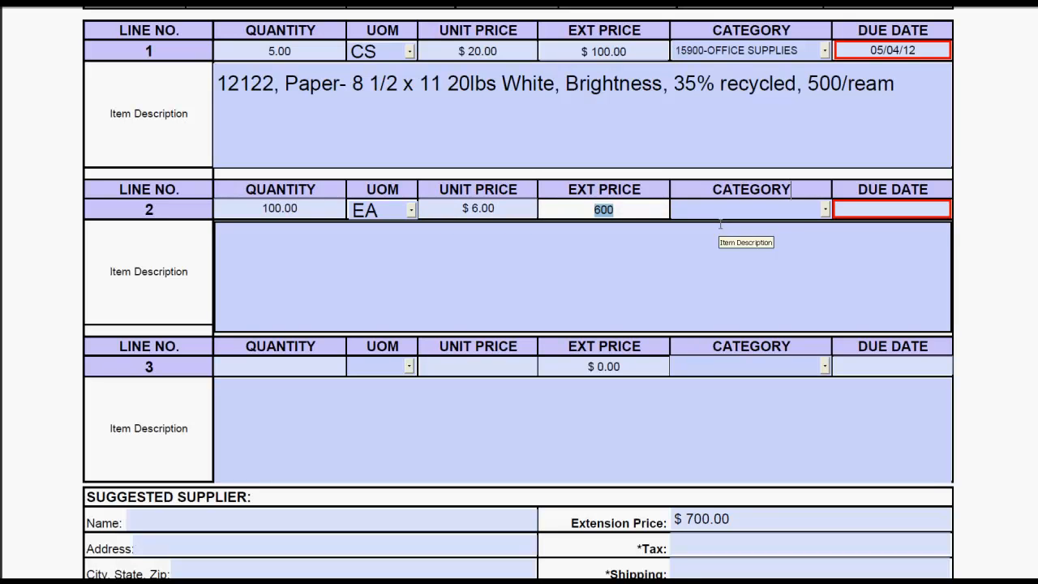
left_click(825, 210)
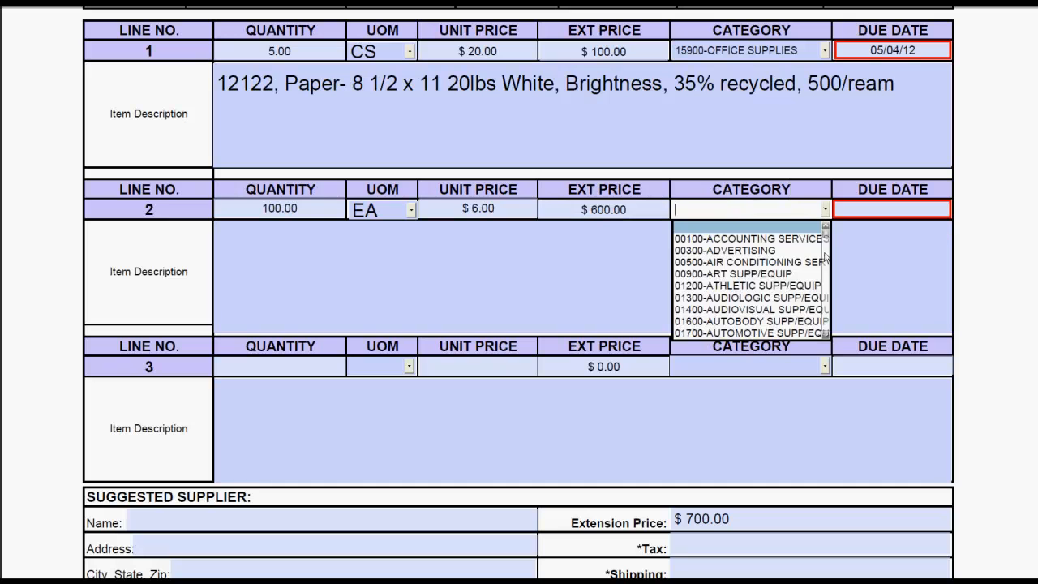
left_click(827, 292)
left_click(795, 275)
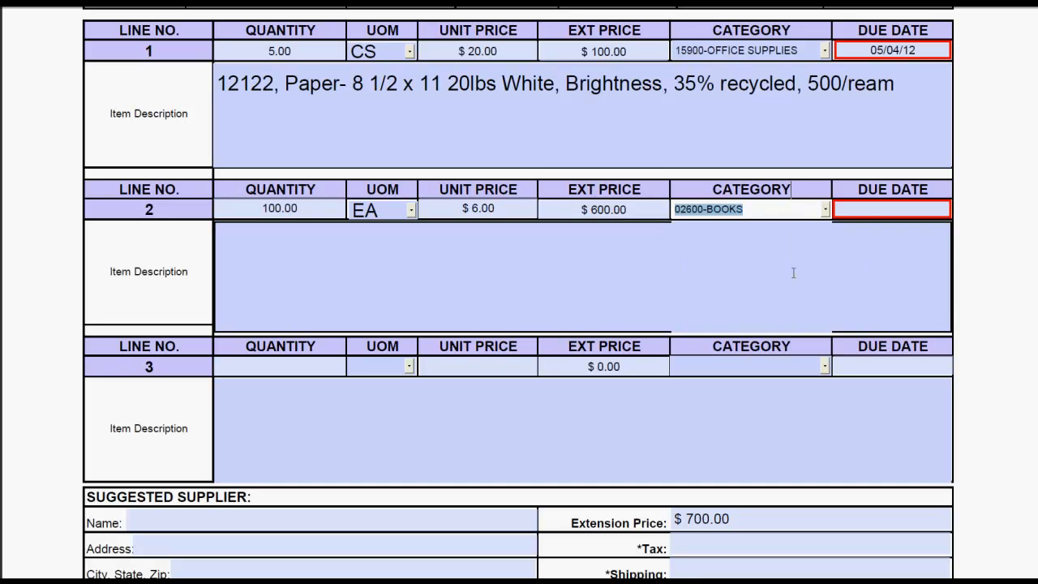
left_click(865, 211)
type("5/4")
key("Tab")
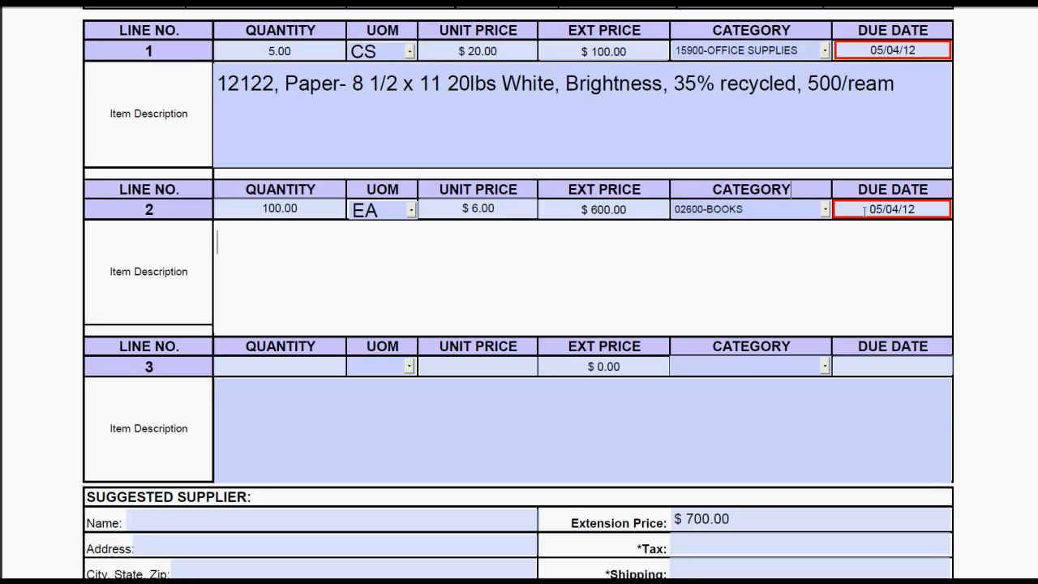
type("ISBN: ")
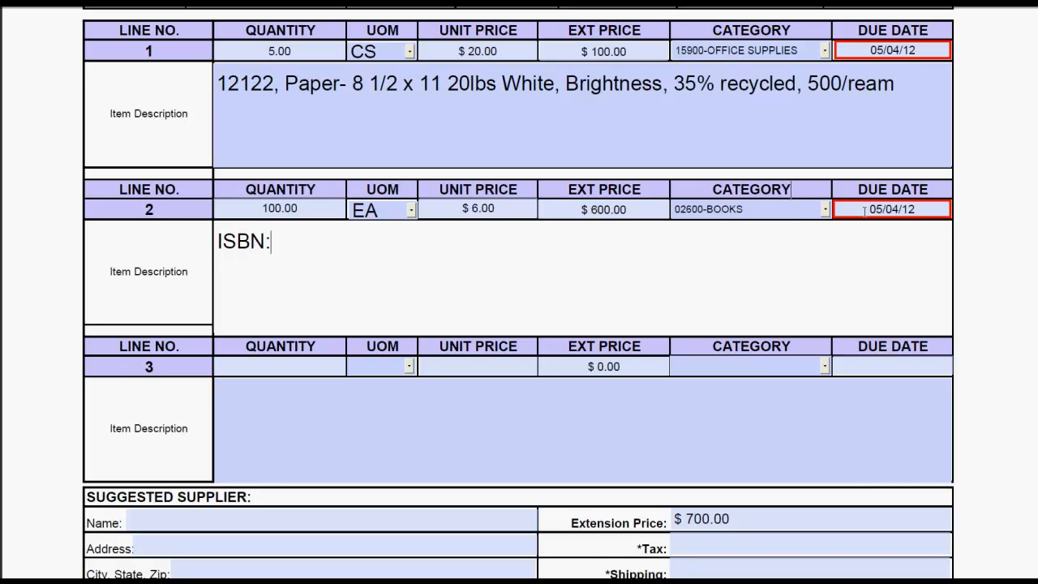
type("0")
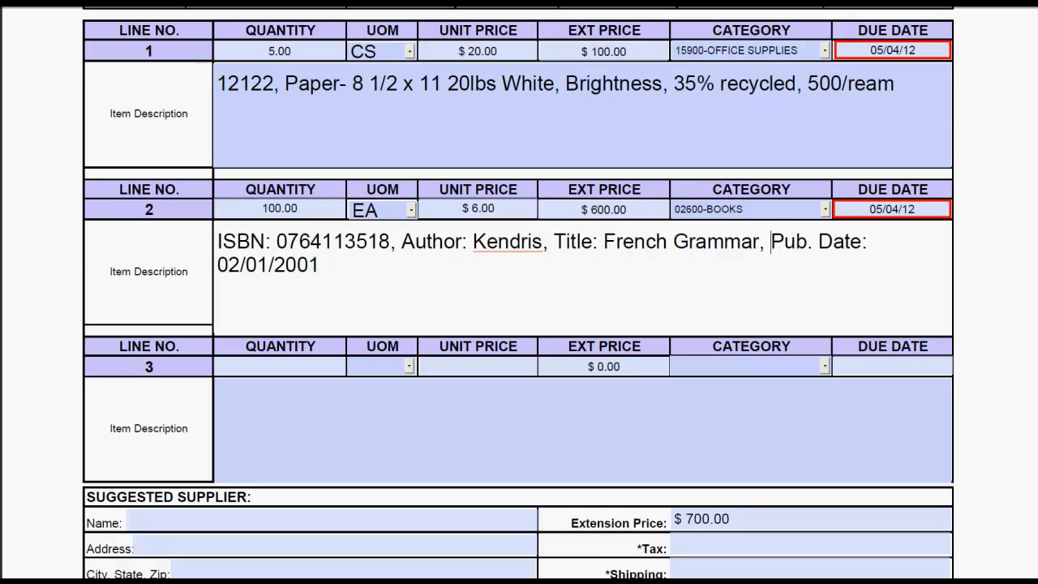
Compare the account amounts with the line items' extended prices and the Extension Price, and review the Suggested Supplier section.
left_click_drag(1037, 300, 1037, 281)
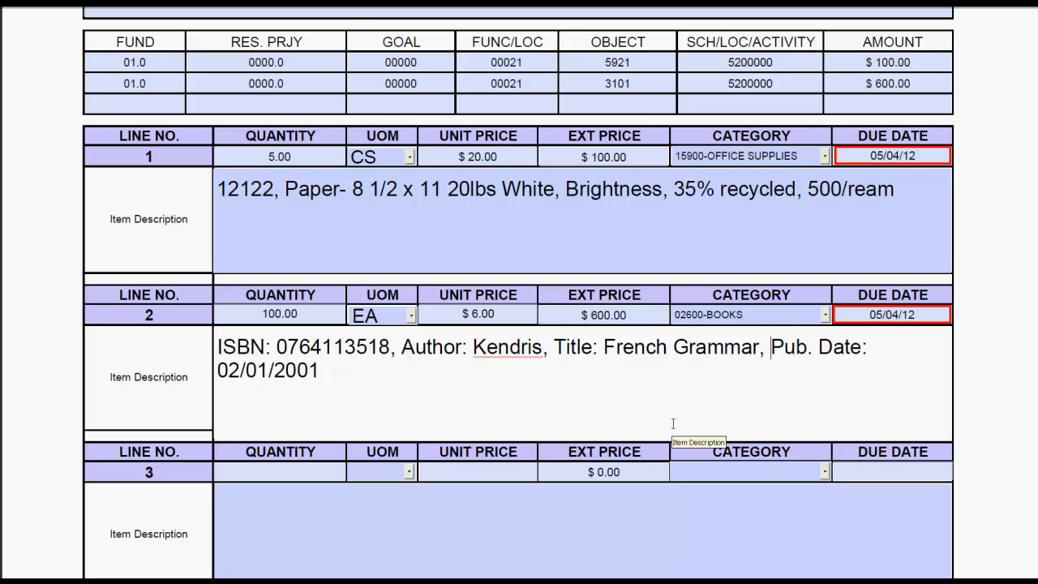
left_click(873, 64)
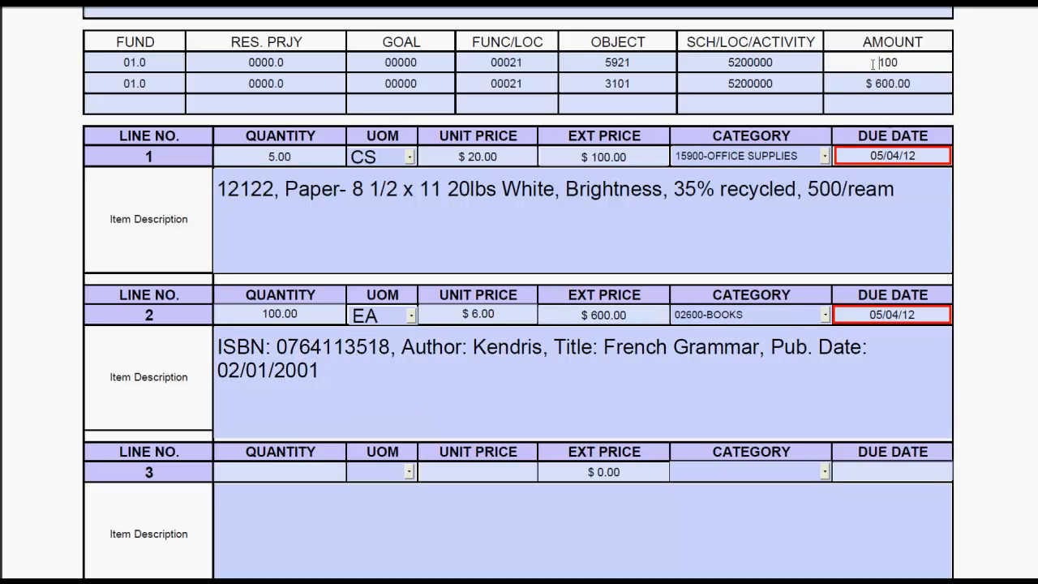
left_click(592, 158)
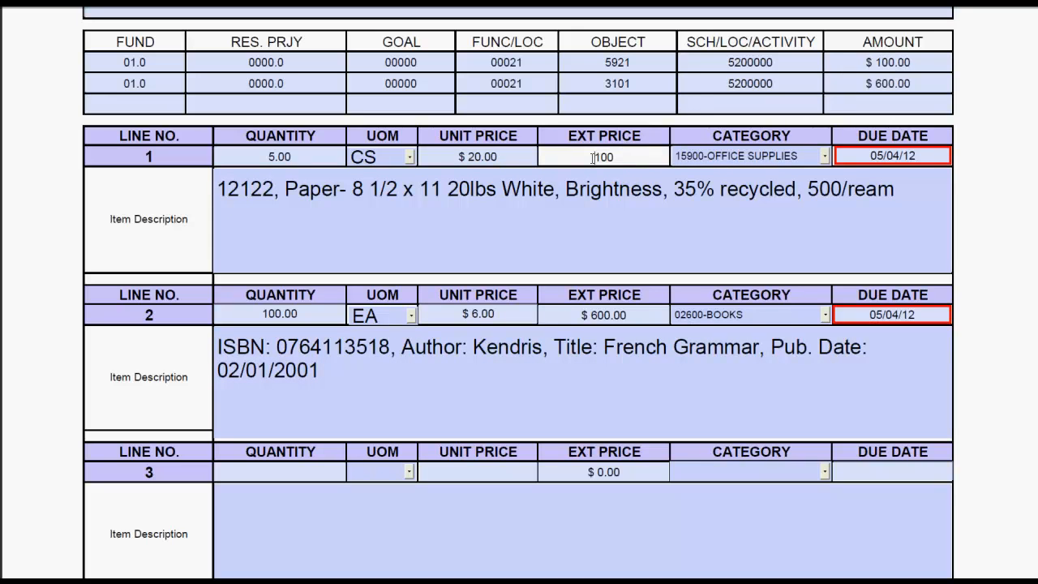
left_click(892, 81)
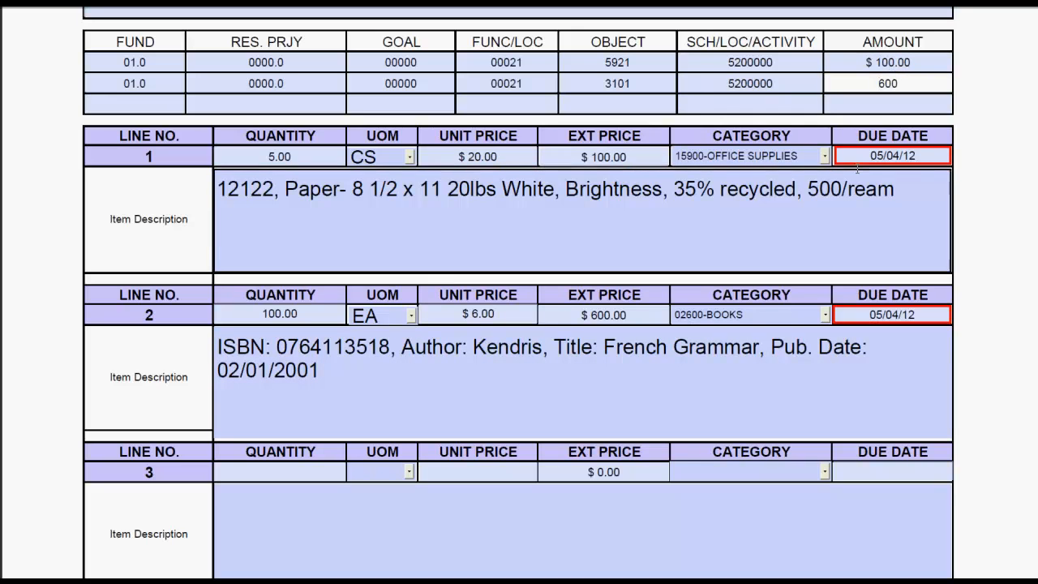
left_click(572, 381)
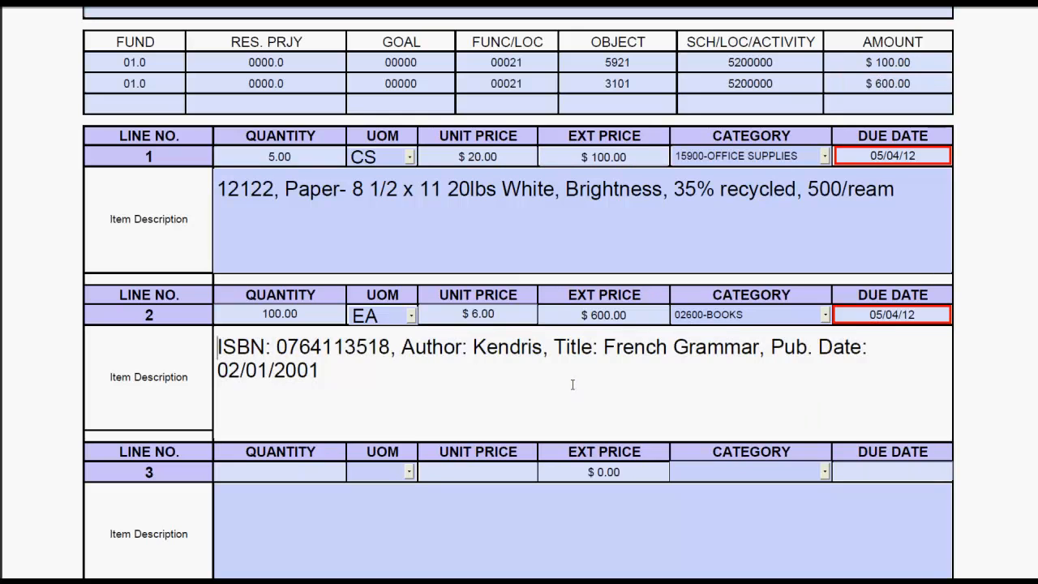
scroll(568, 379, "down", 3)
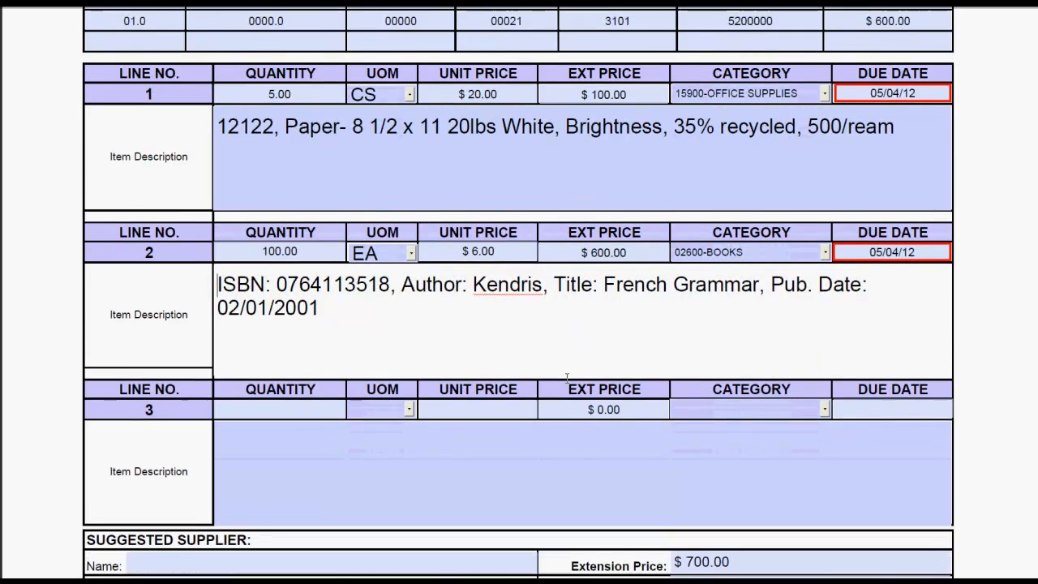
scroll(567, 378, "down", 4)
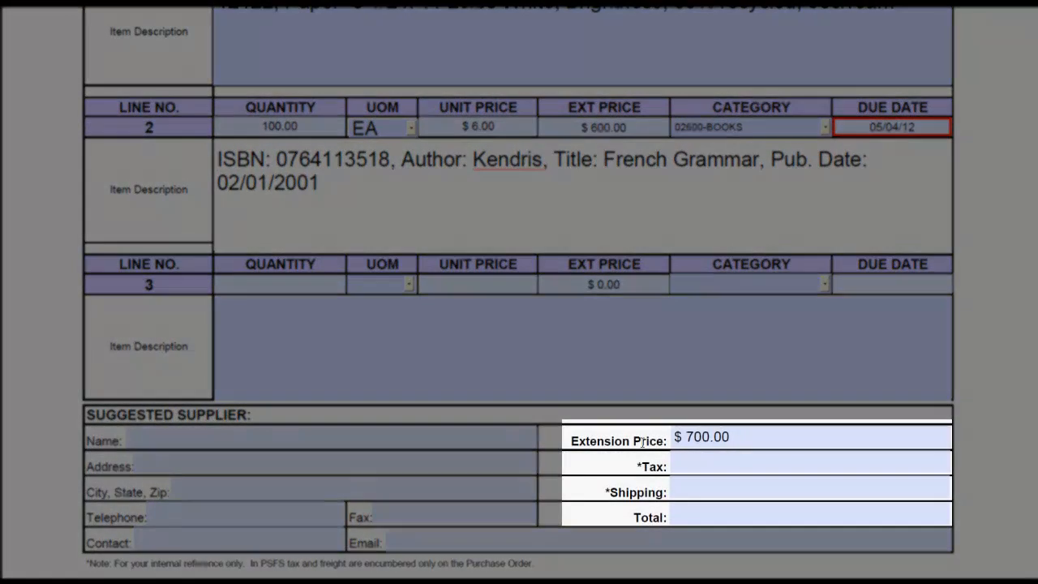
left_click(683, 437)
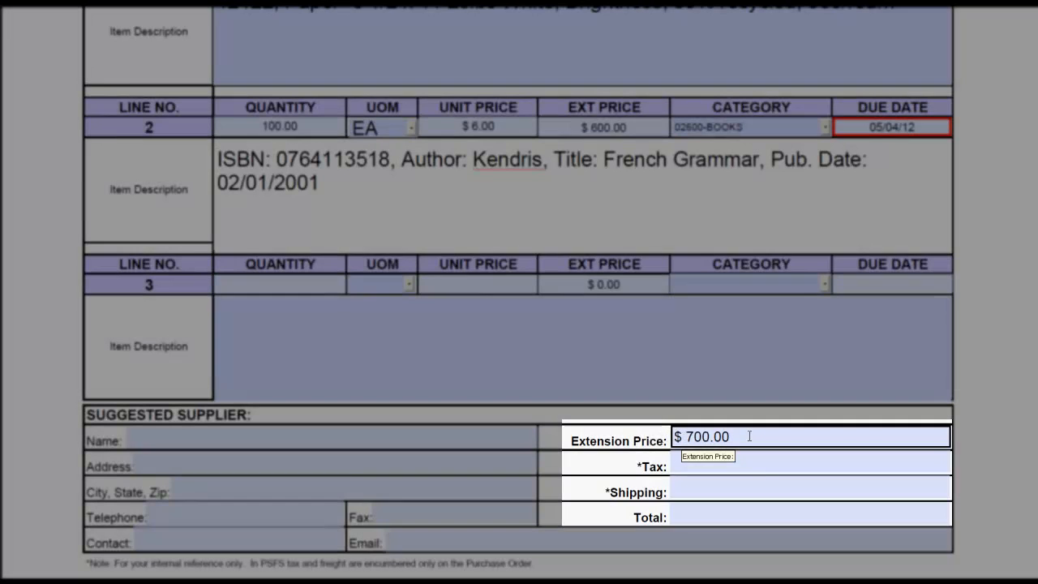
scroll(732, 439, "up", 2)
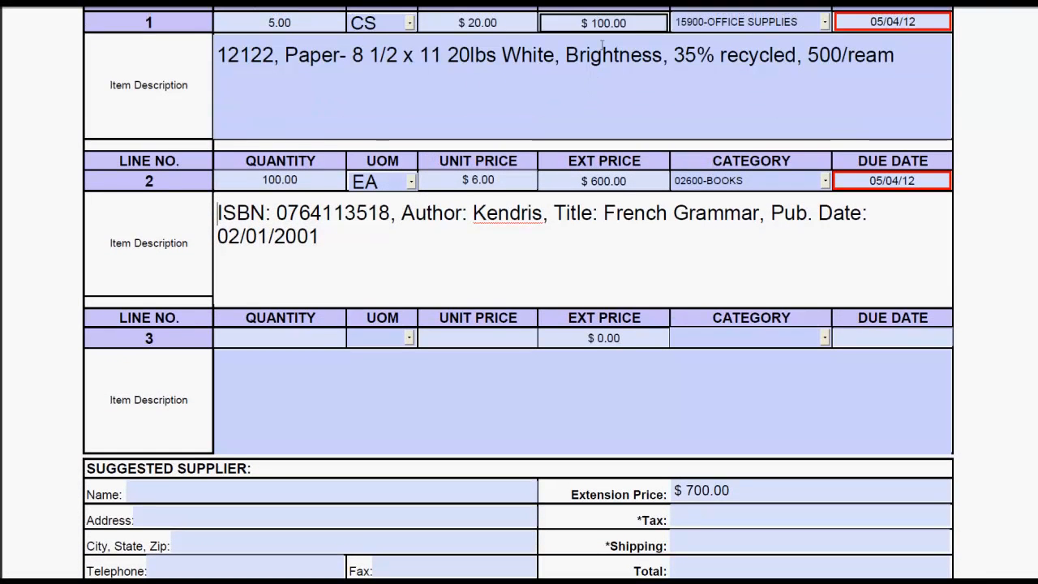
scroll(694, 516, "down", 2)
scroll(693, 523, "down", 1)
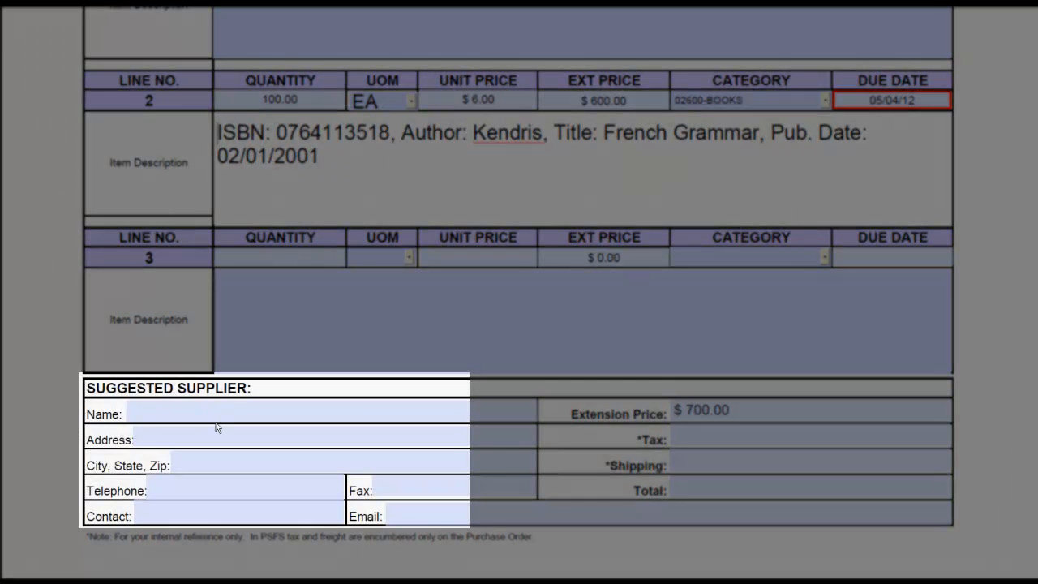
left_click(150, 434)
left_click(101, 391)
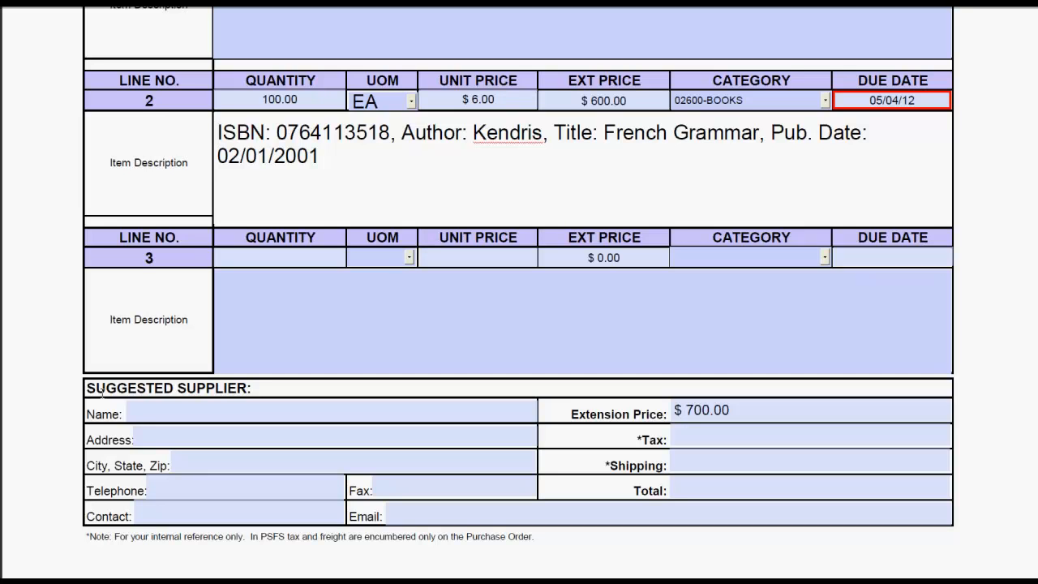
left_click(263, 341)
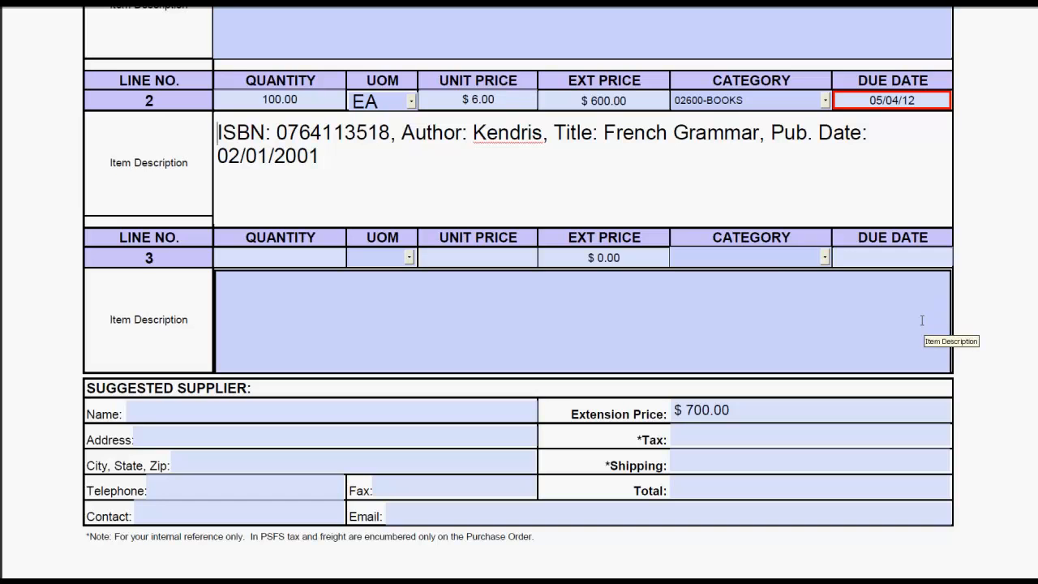
Change the last digit of the requisition number on the Purchase Requisition Continuation Form to 8.
scroll(520, 292, "down", 5)
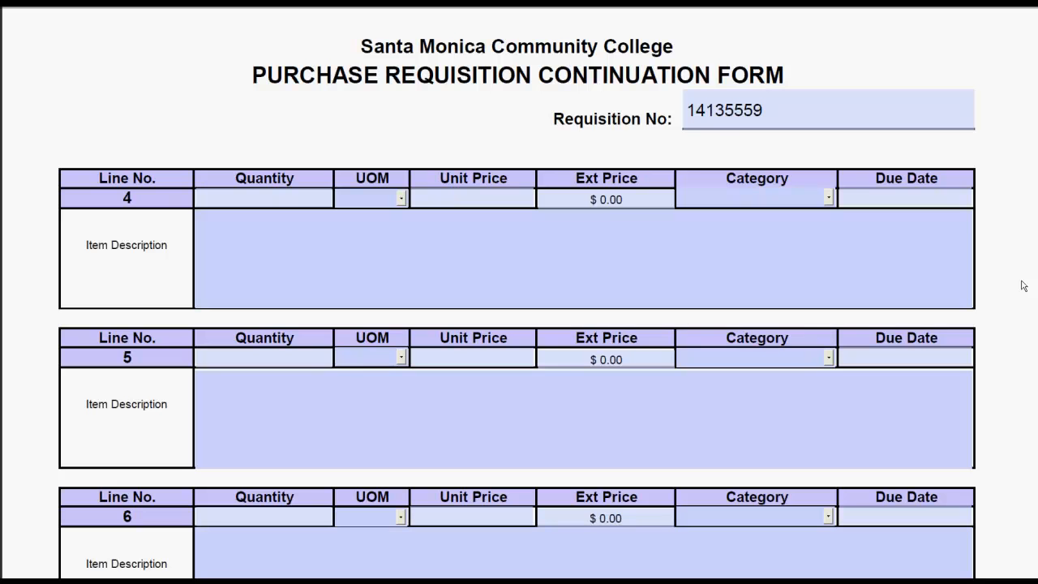
scroll(568, 129, "down", 2)
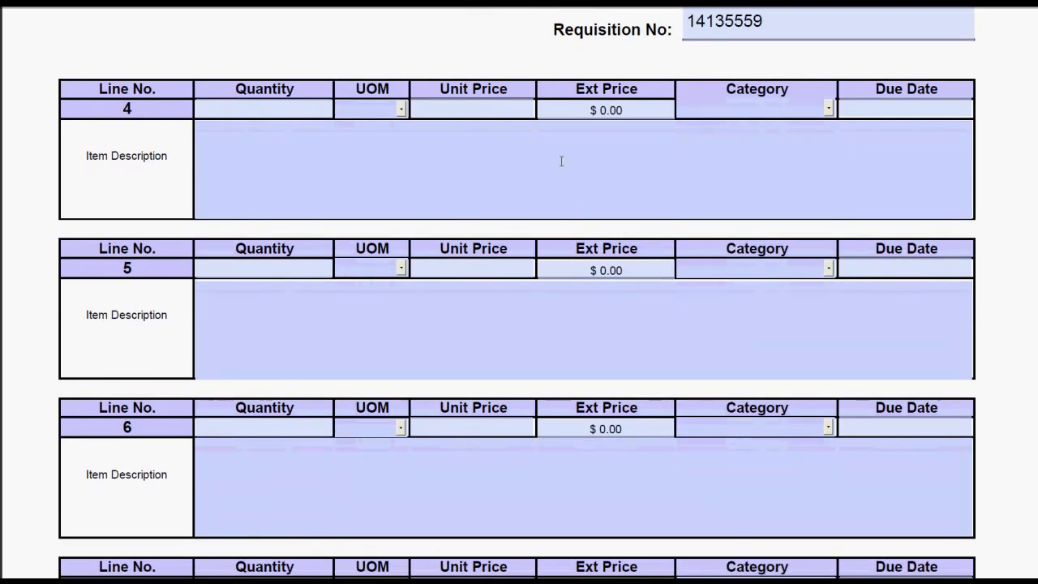
scroll(560, 162, "up", 1)
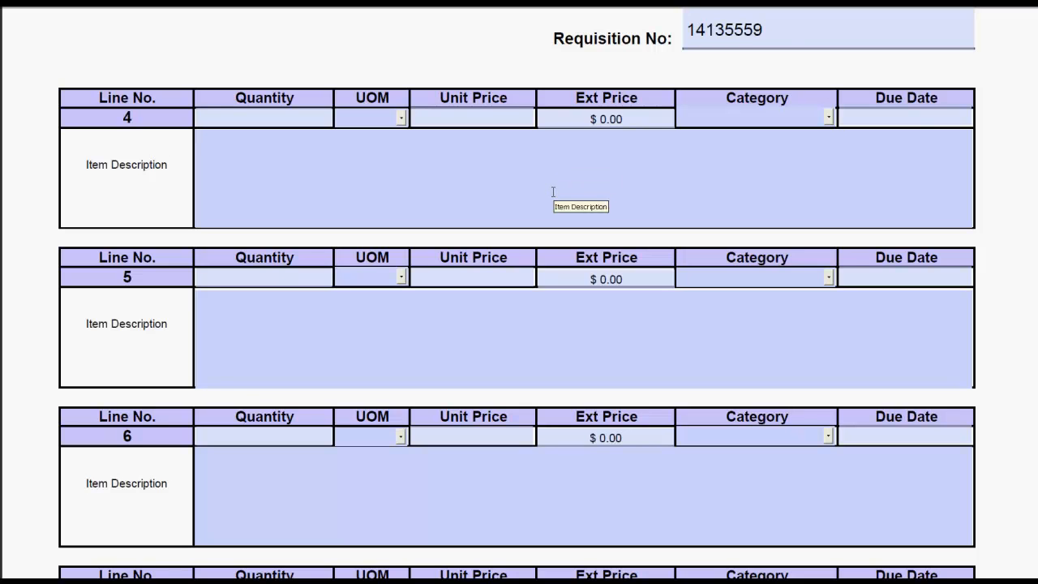
scroll(553, 192, "up", 2)
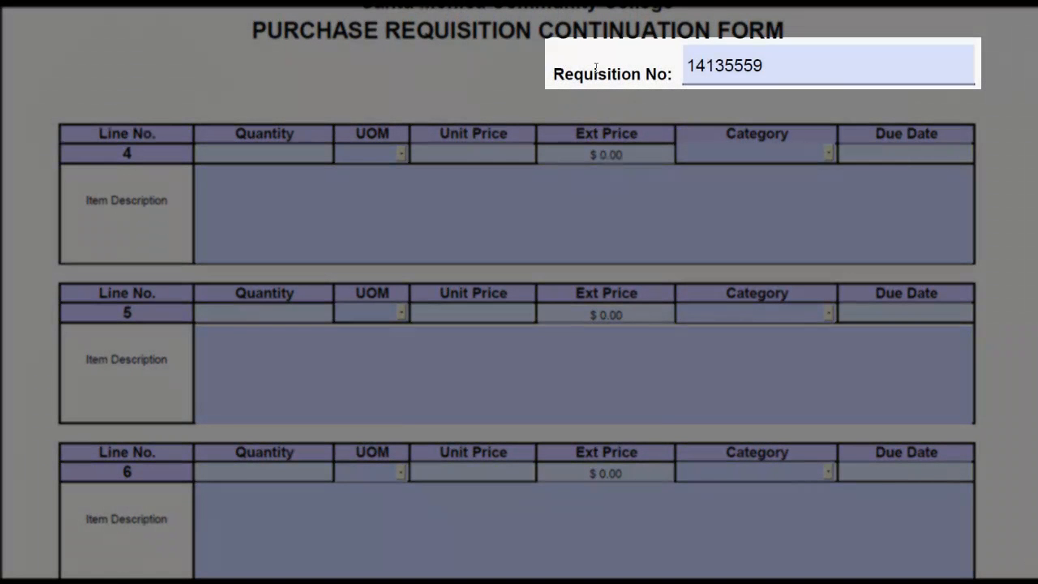
left_click(693, 63)
left_click(781, 67)
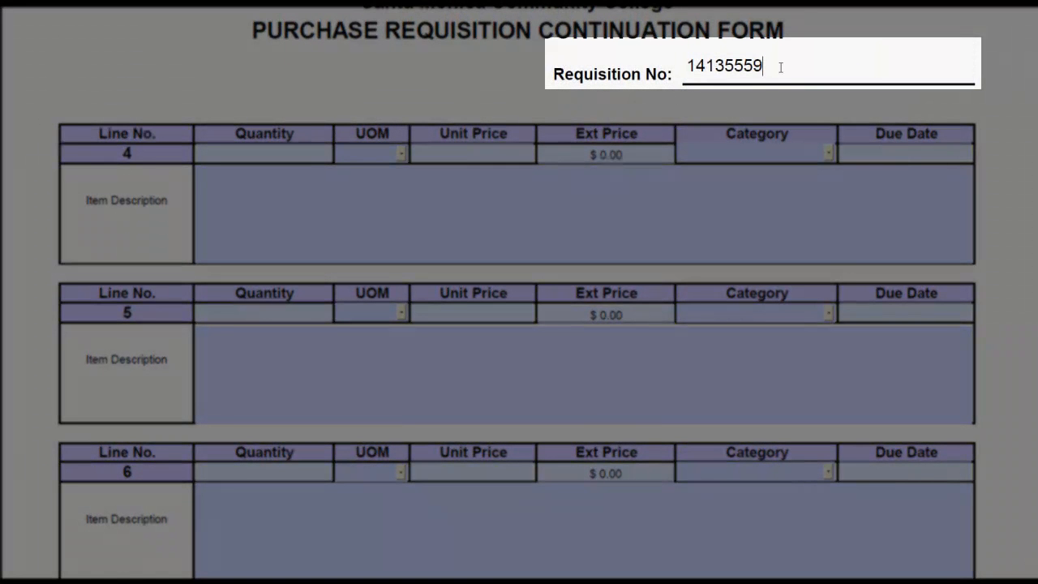
key("BackSpace")
type("8")
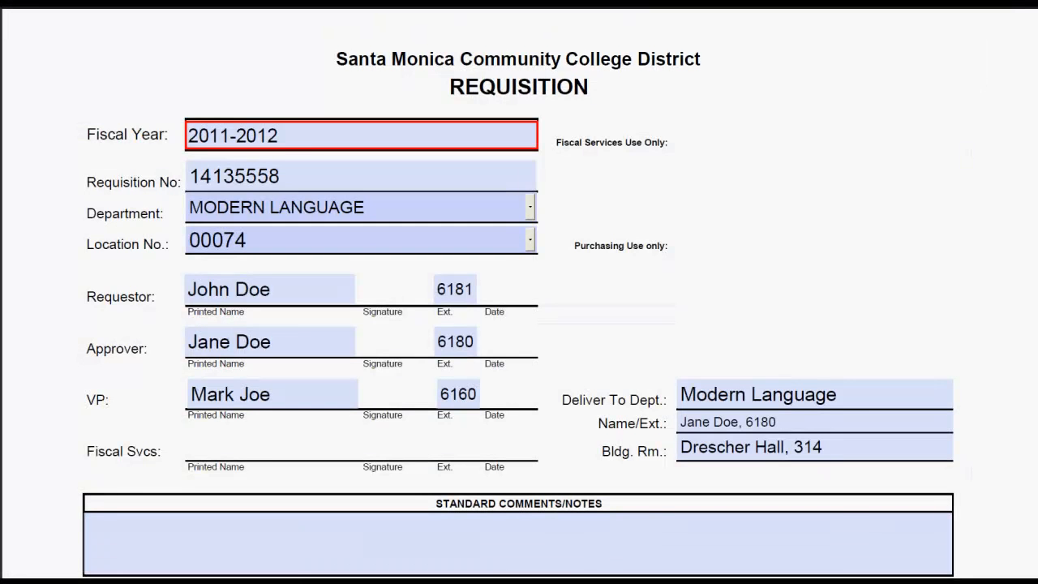
Change the last digit of the requisition number on the main form to 9 and check the continuation form's number.
left_click(319, 176)
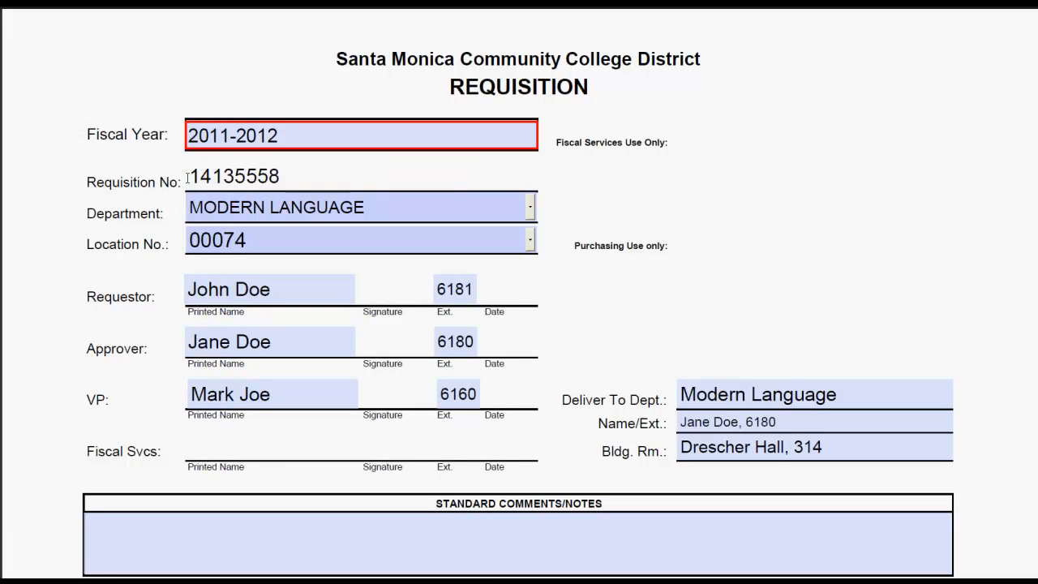
left_click(321, 175)
key("BackSpace")
type("9")
scroll(1018, 130, "down", 10)
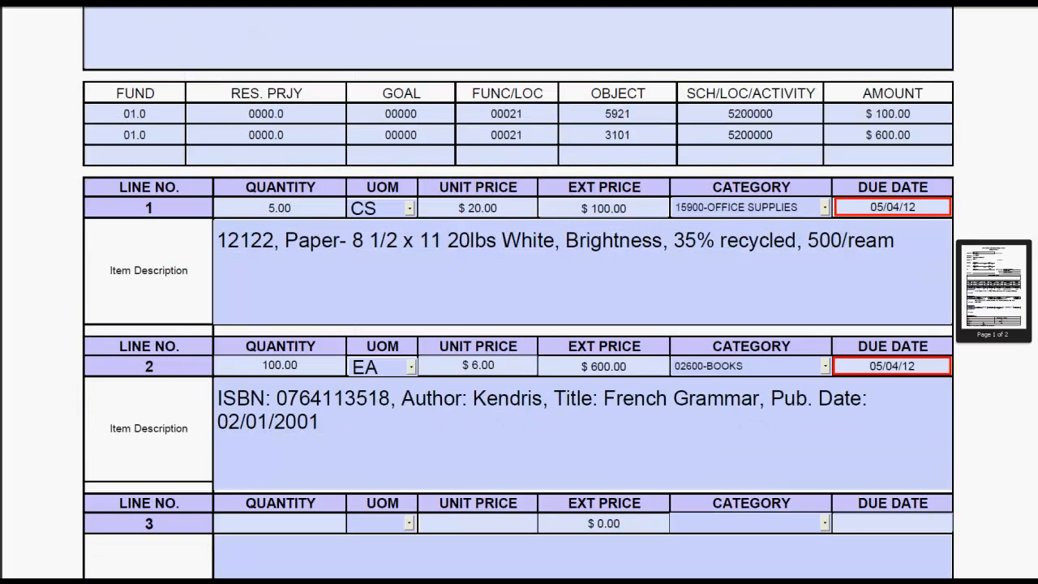
scroll(982, 284, "down", 10)
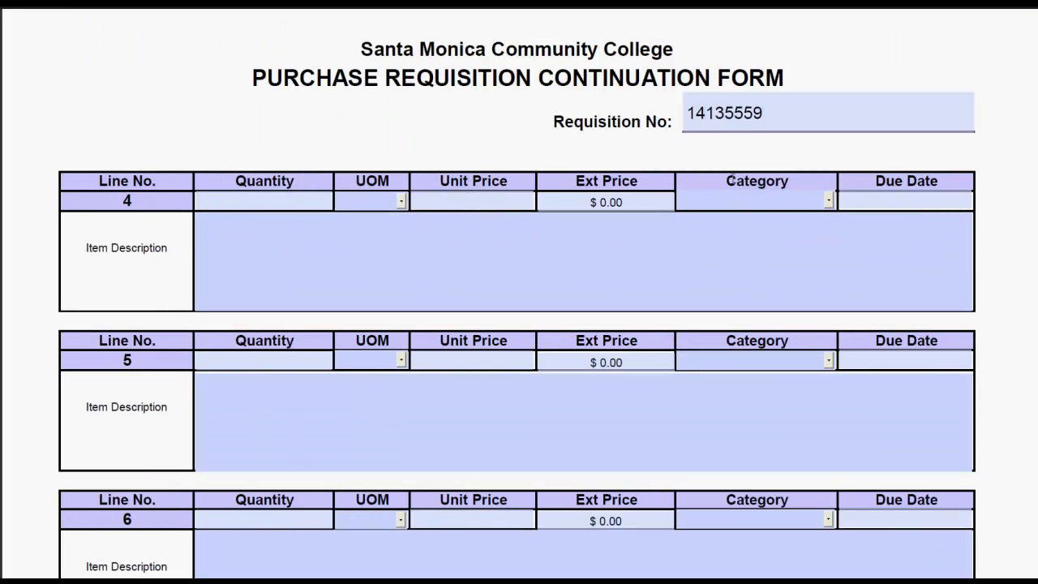
Set line 9's quantity to 1 and unit price to $100 on the continuation form, and check the page subtotal.
scroll(731, 180, "down", 10)
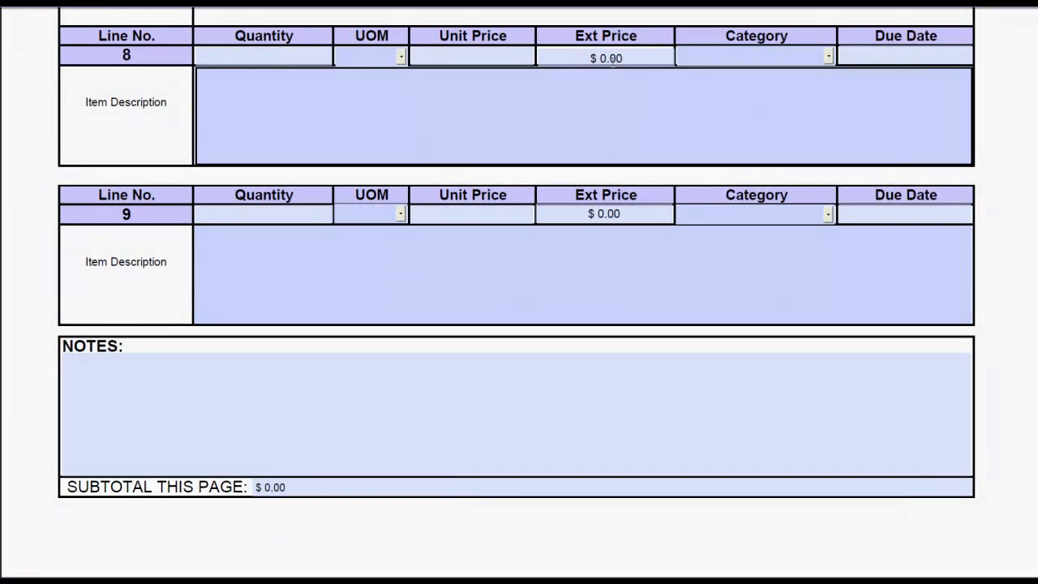
left_click(245, 209)
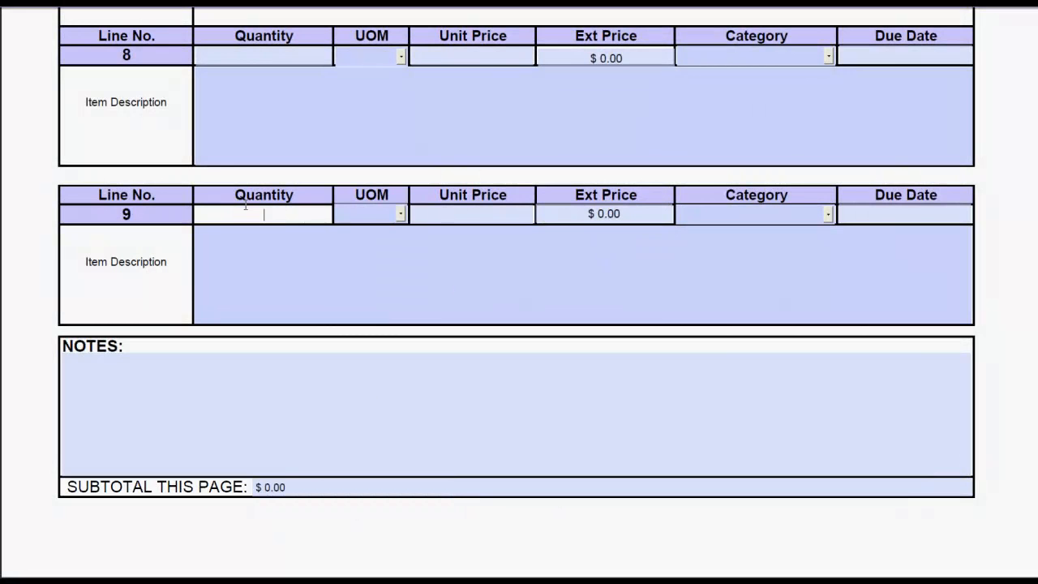
type("1")
key("Tab")
key("Tab")
type("100")
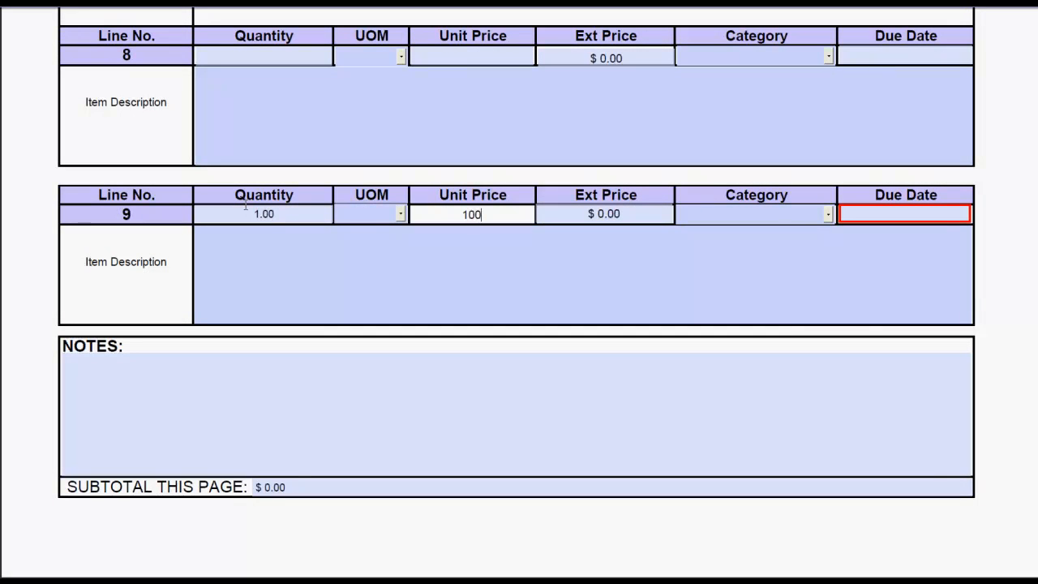
left_click(598, 238)
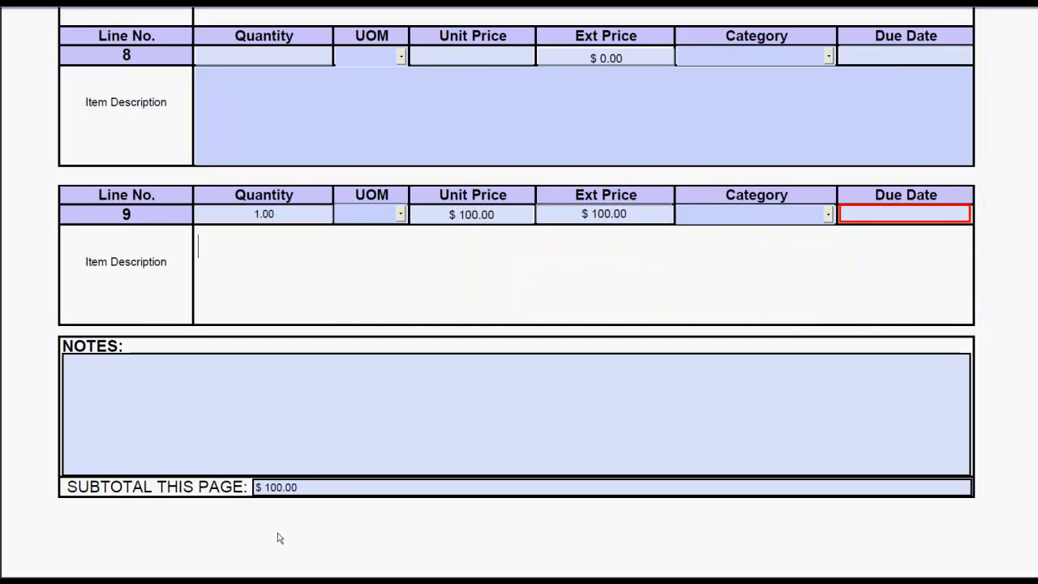
left_click(262, 485)
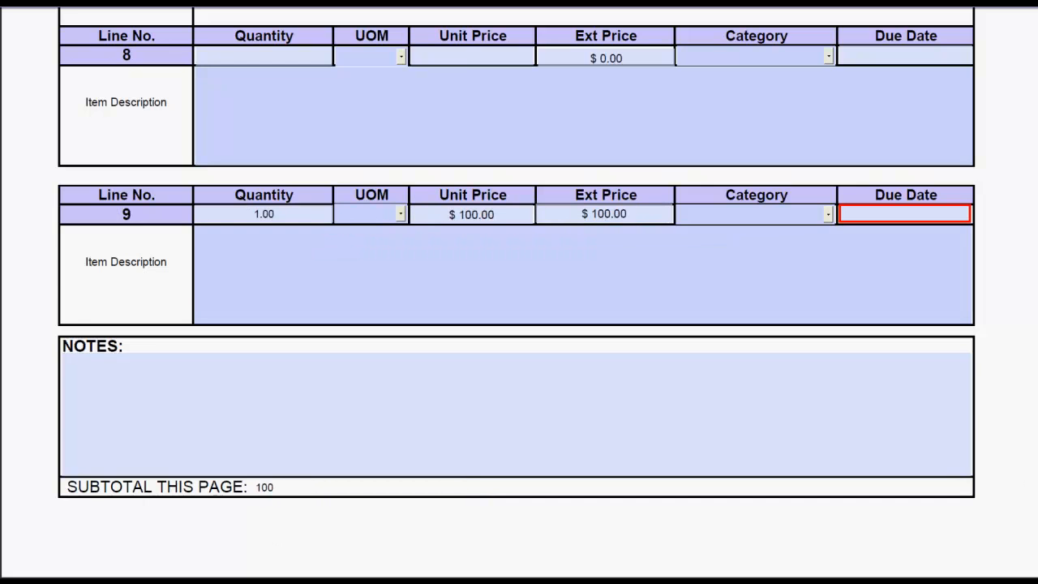
Check the Extension Price on the first page, and clear line 9's quantity and unit price on the continuation form.
scroll(519, 292, "up", 10)
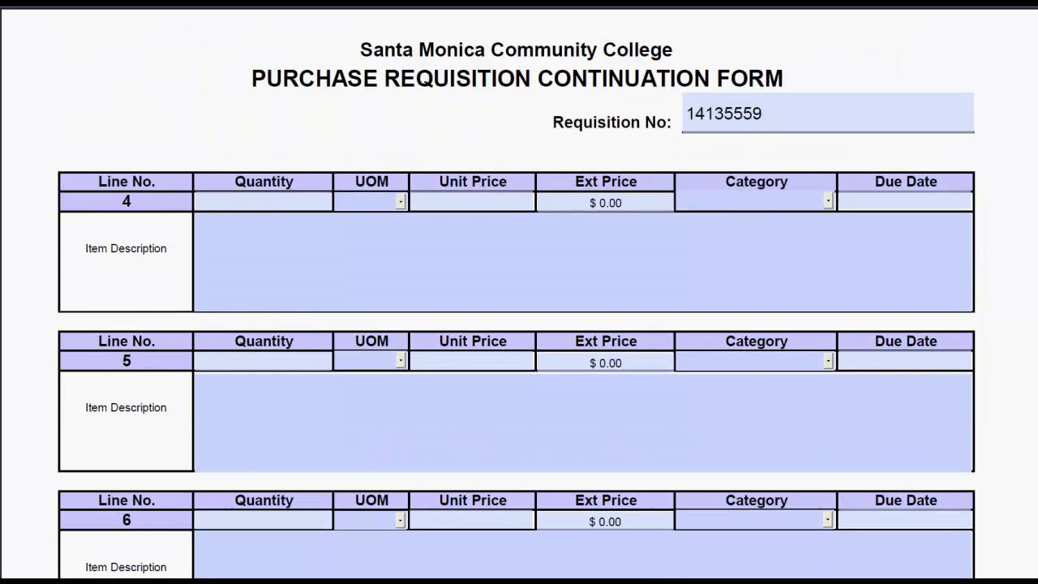
scroll(652, 378, "up", 3)
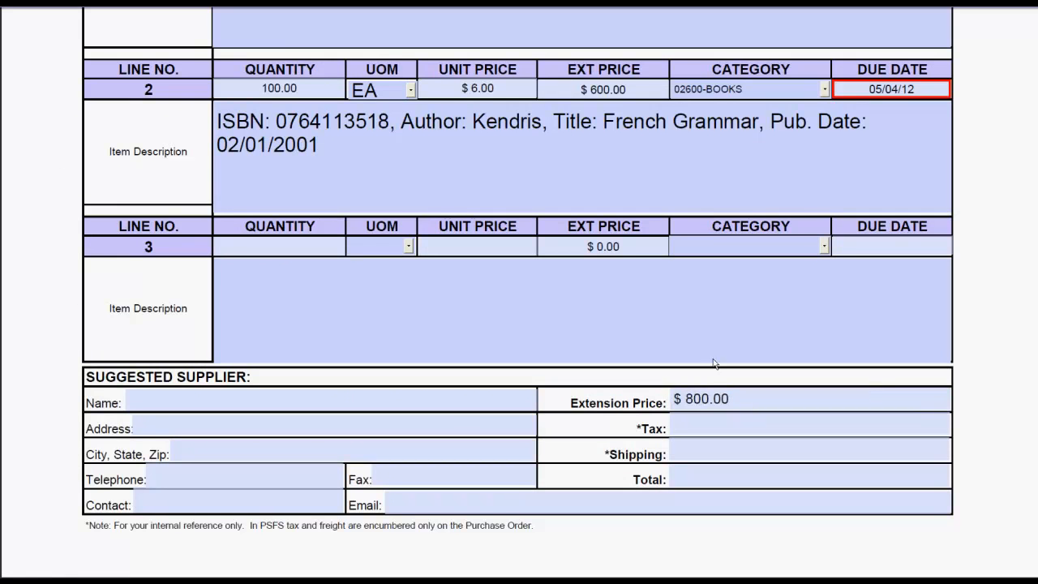
scroll(685, 389, "up", 3)
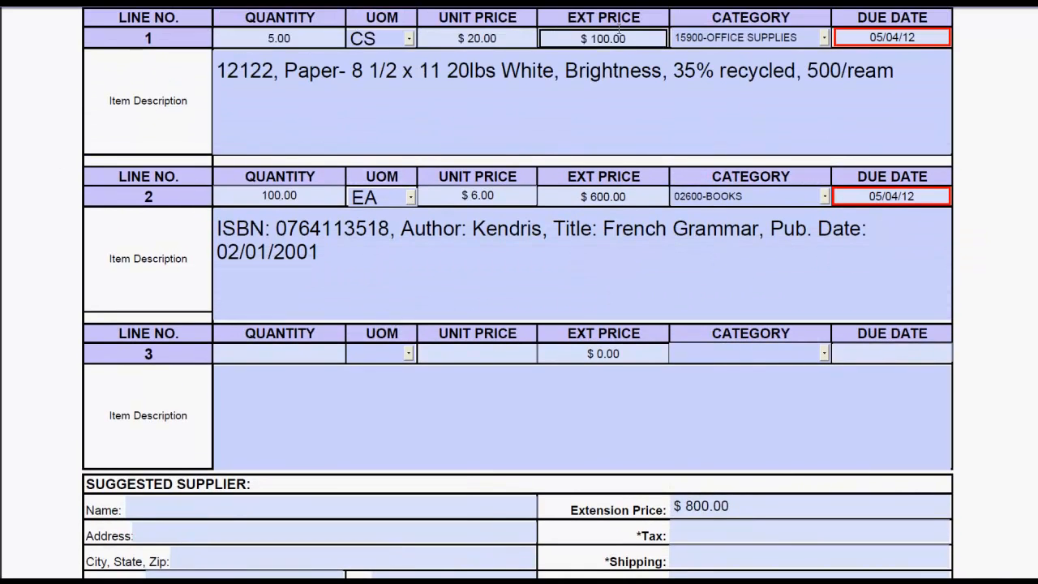
scroll(677, 355, "down", 1)
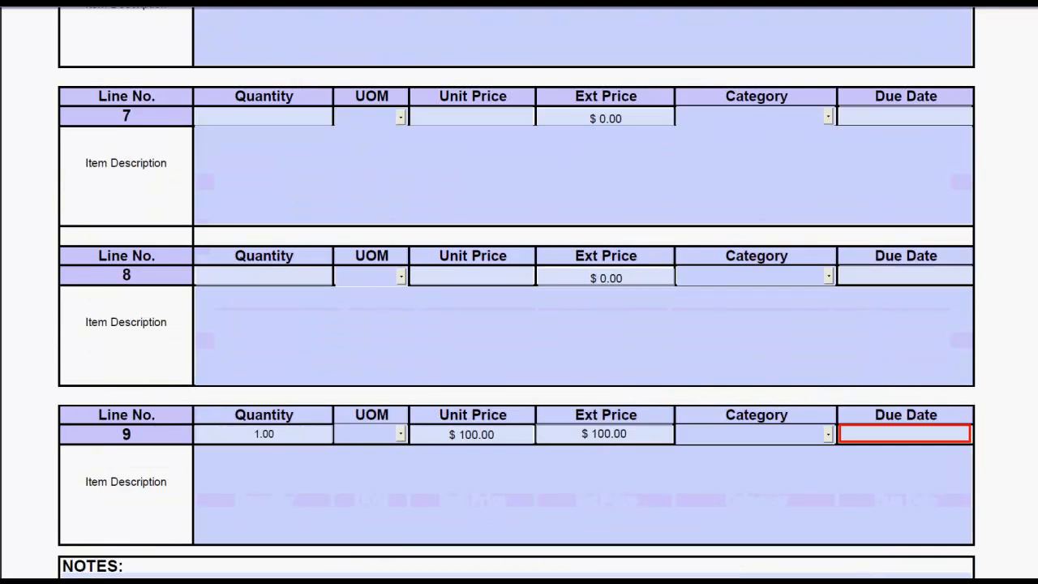
scroll(320, 219, "down", 5)
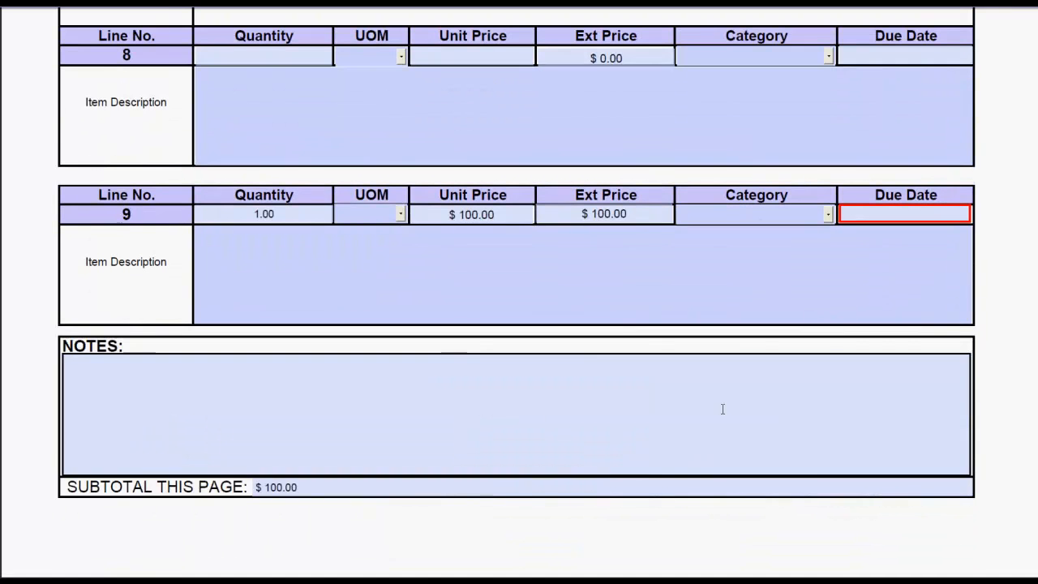
left_click(320, 219)
key("BackSpace")
left_click(514, 223)
key("BackSpace")
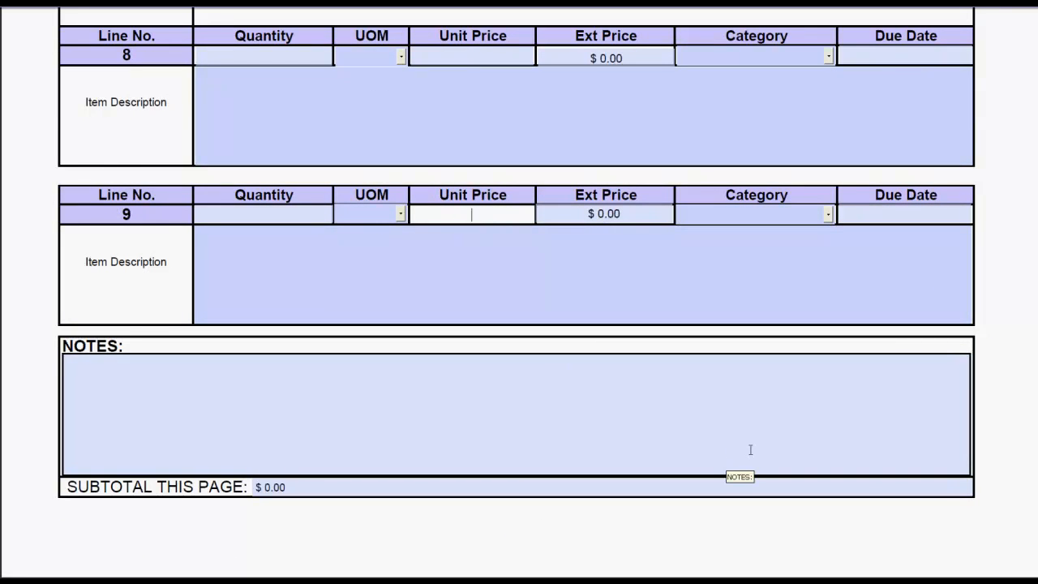
Review the Art department requisition's header and delivery details, account amount and line 1 software license entry.
scroll(1036, 284, "up", 7)
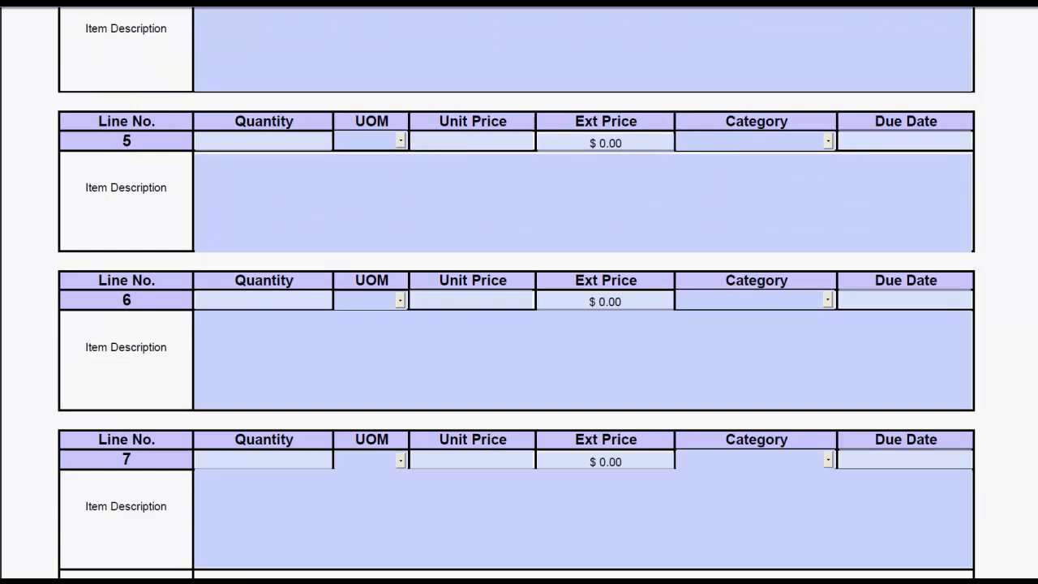
scroll(519, 292, "up", 3)
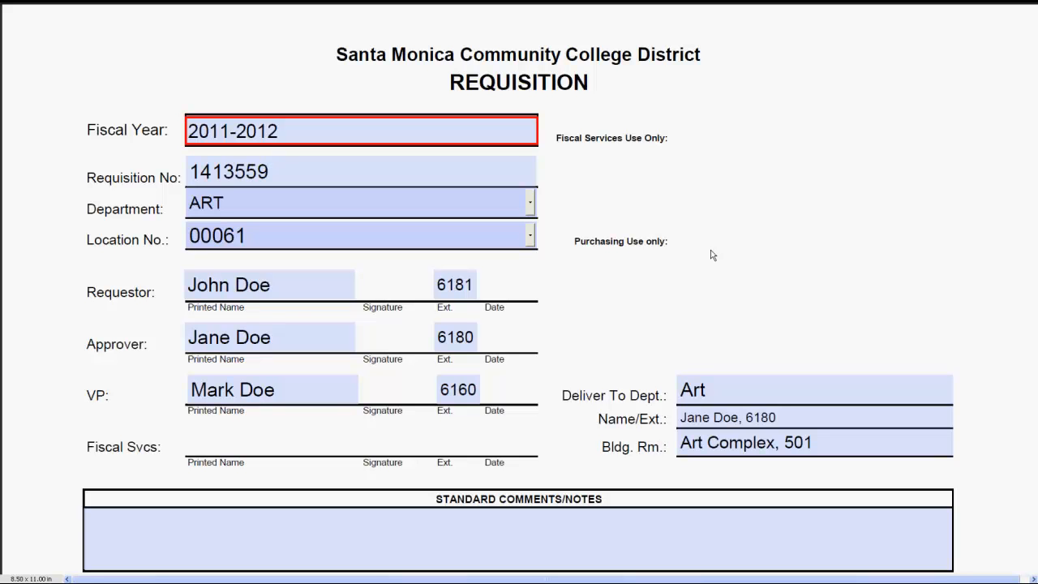
scroll(696, 262, "down", 4)
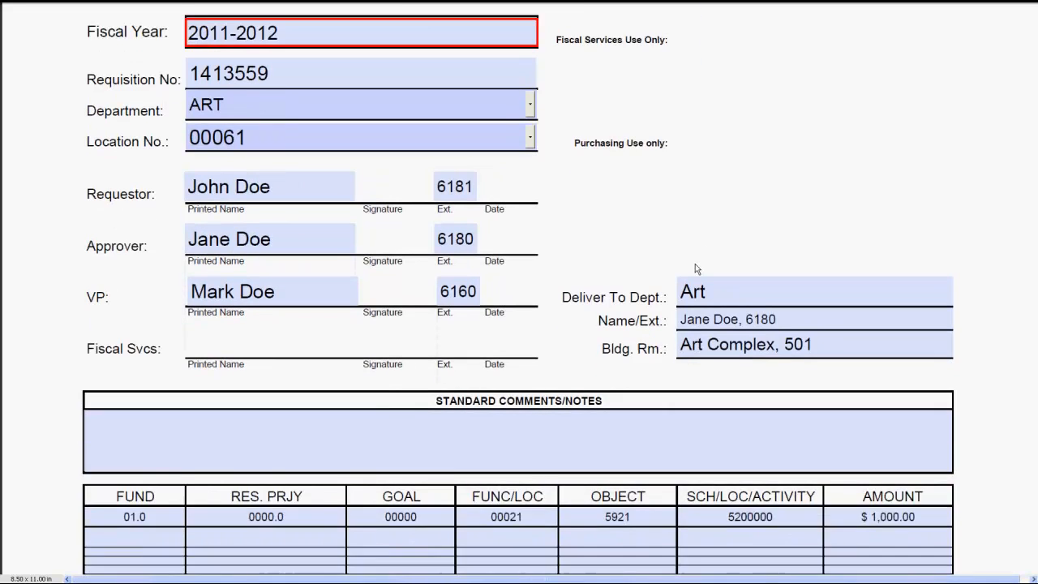
scroll(698, 327, "down", 4)
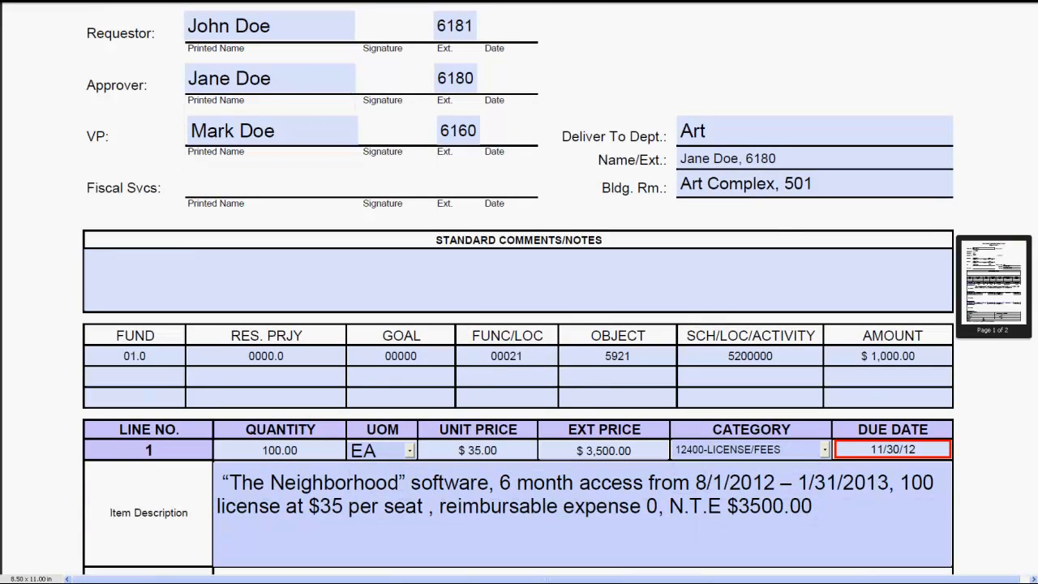
scroll(519, 325, "down", 2)
scroll(519, 324, "down", 2)
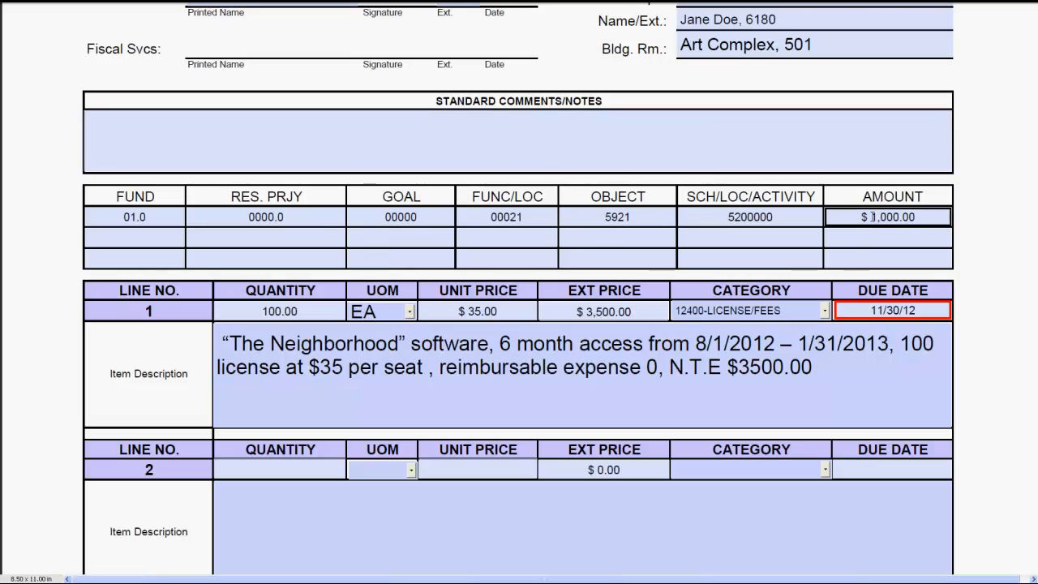
scroll(876, 215, "down", 2)
scroll(876, 219, "down", 3)
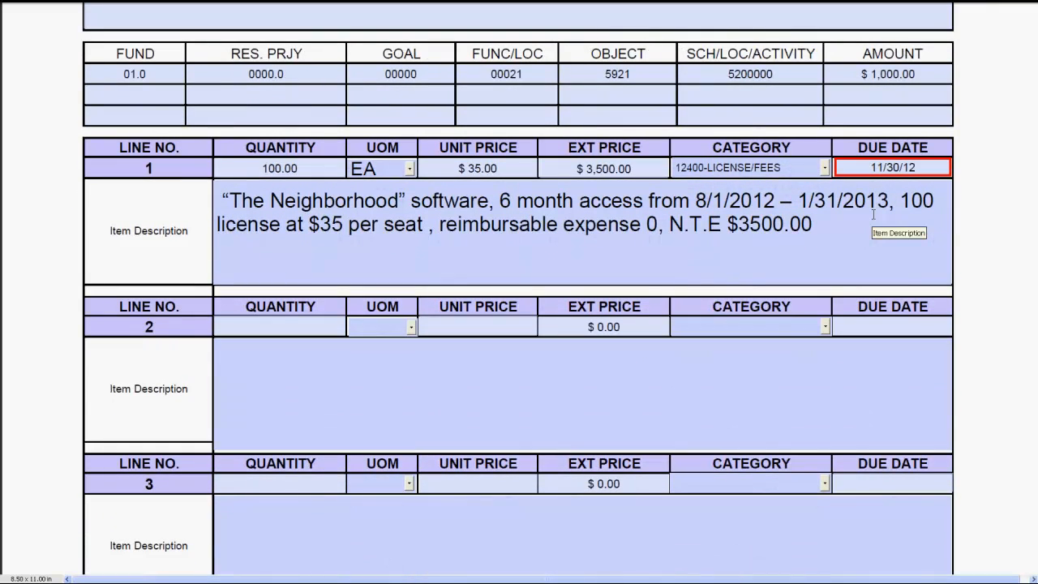
scroll(873, 215, "up", 1)
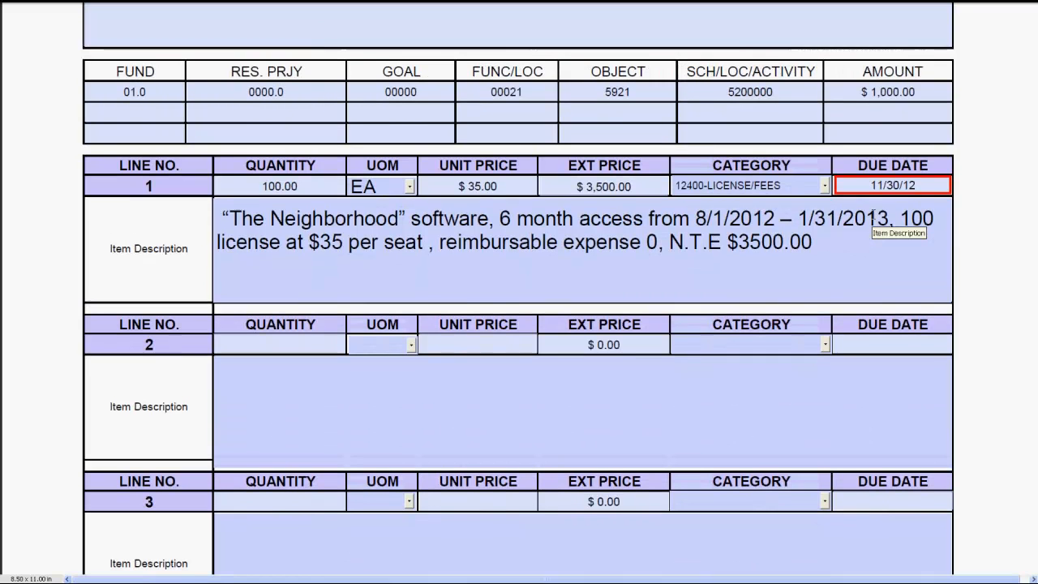
Set the amount of the first account line to $3,500.
left_click(893, 92)
key("Delete")
key("Delete")
type("35")
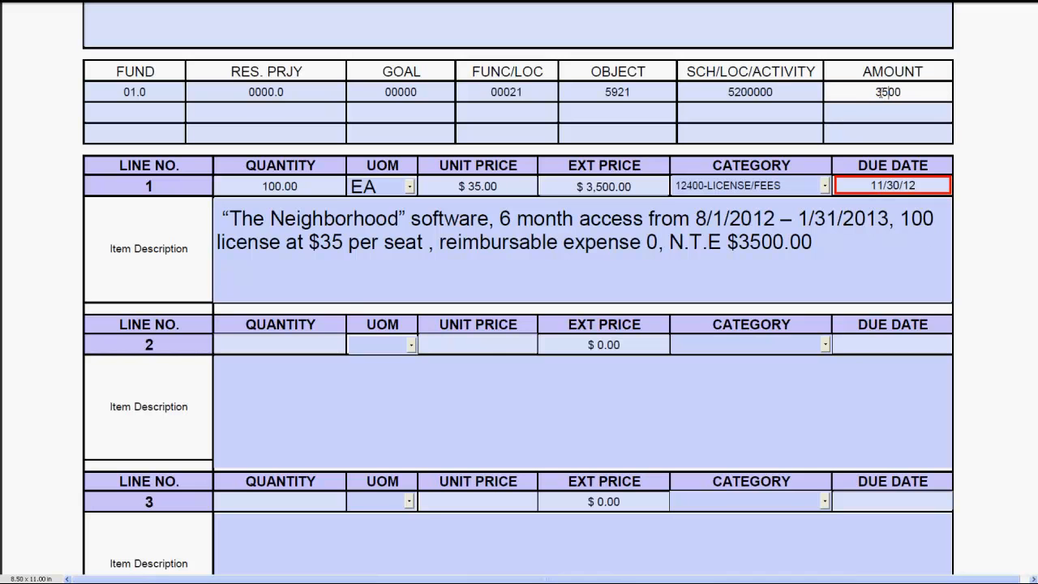
left_click(900, 233)
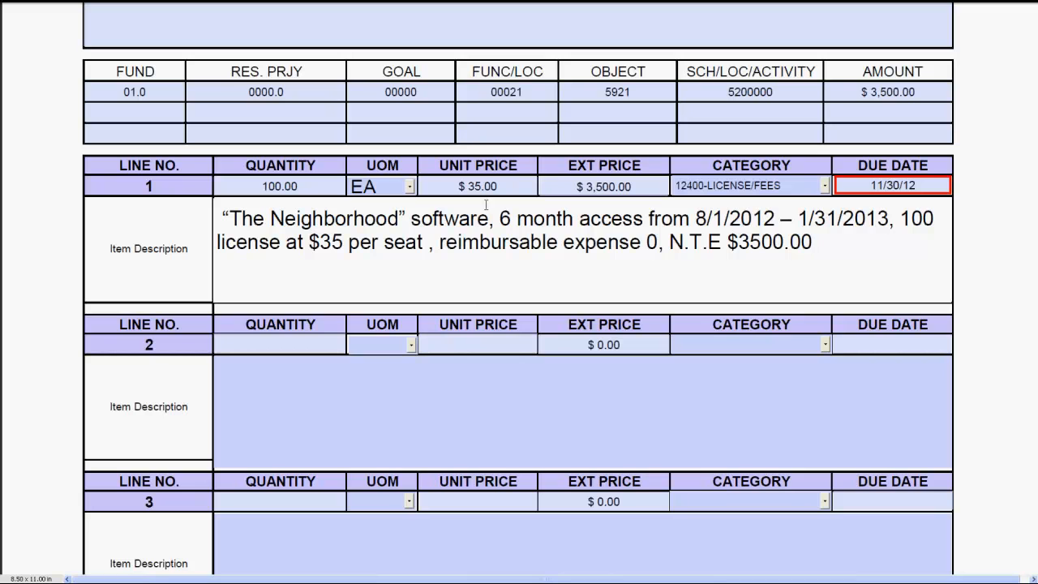
Change the reimbursable expense in line 1's description to $200.00 and check the Extension Price.
double_click(654, 241)
type("200")
key("BackSpace")
key("BackSpace")
key("BackSpace")
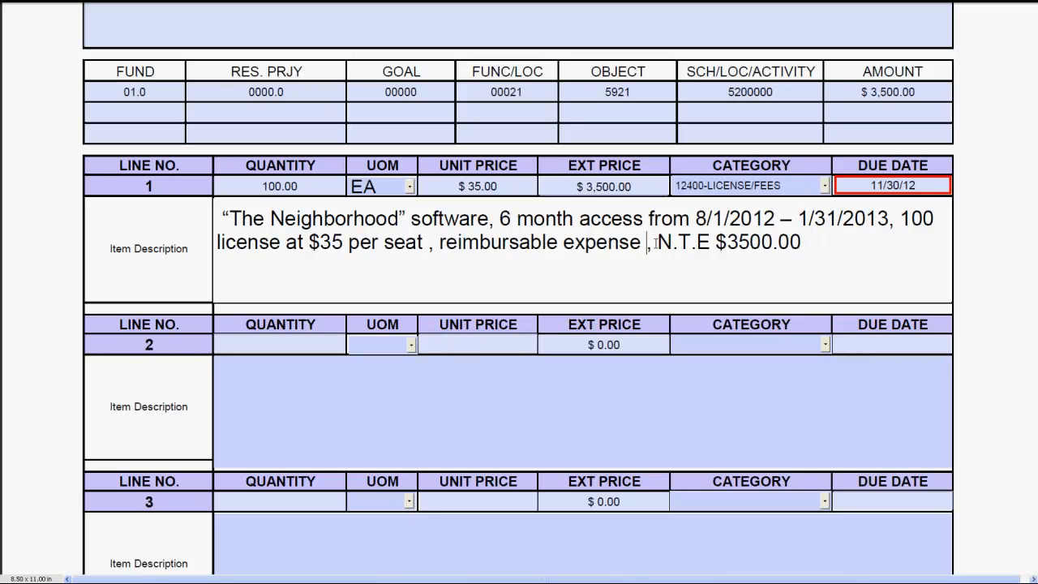
type("$200")
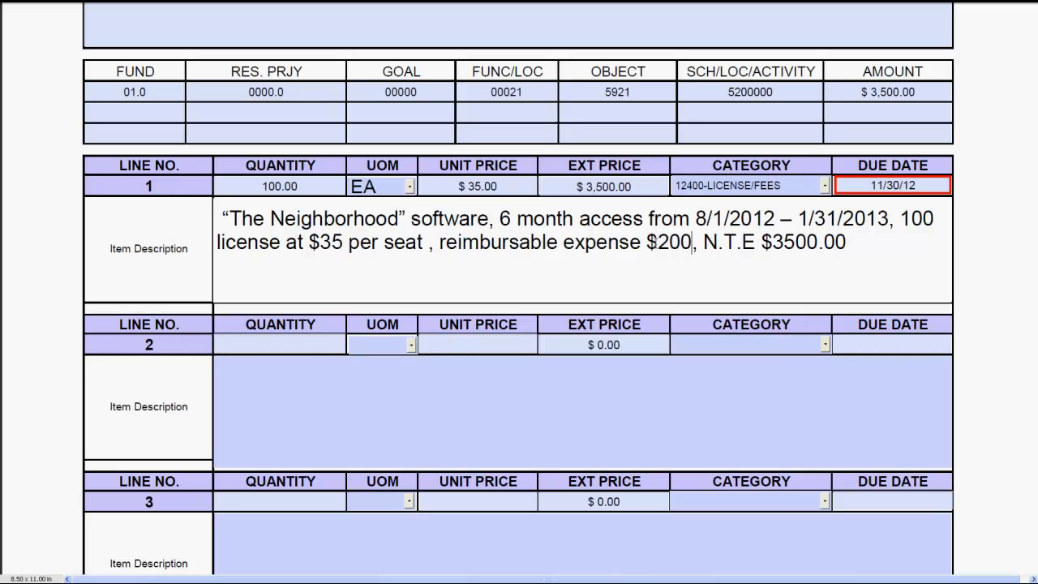
type(".00")
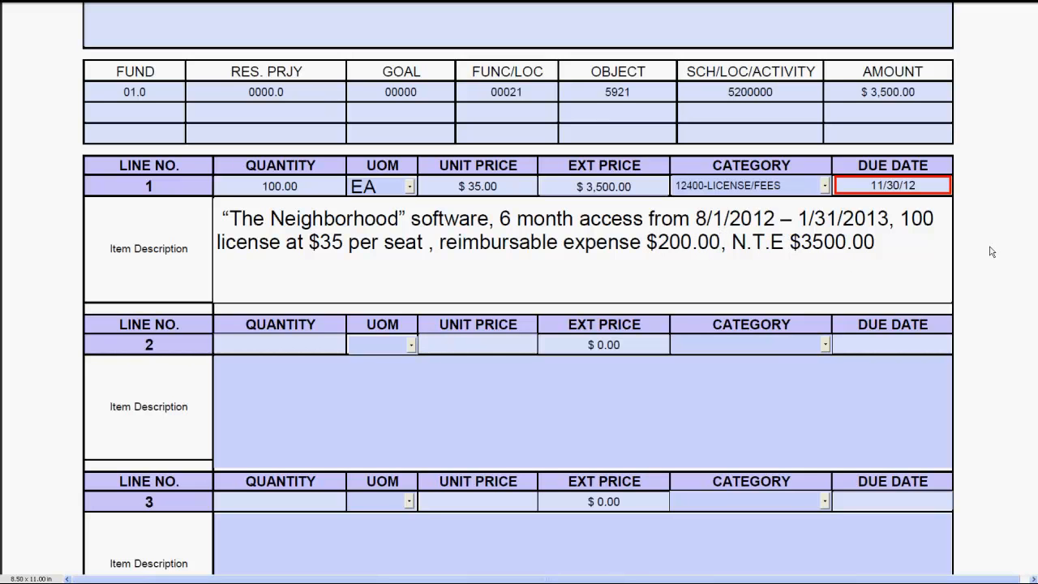
scroll(983, 328, "down", 3)
left_click(762, 406)
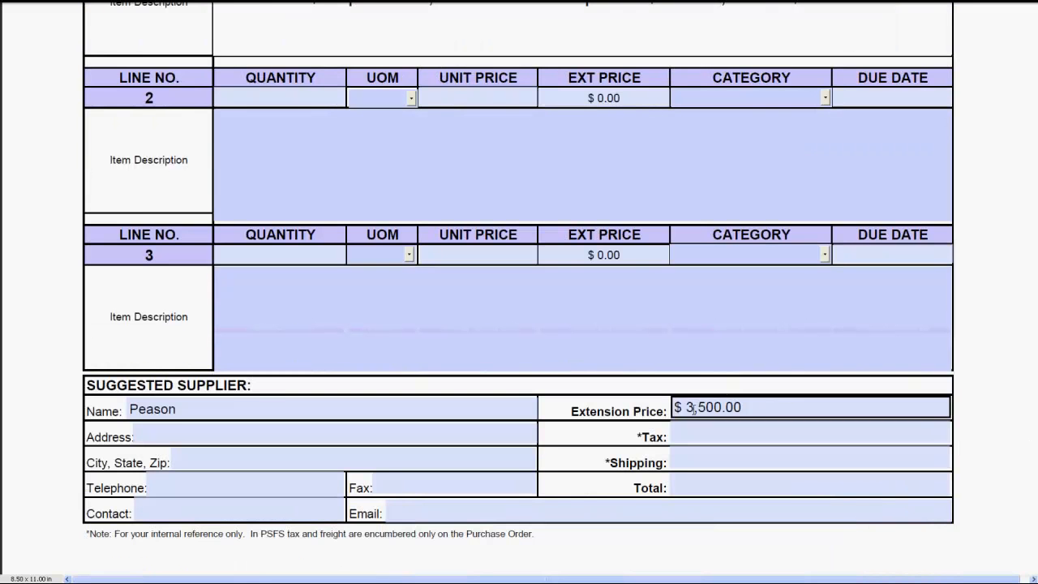
Set line 2's quantity to 1 and its unit of measure to EA.
scroll(762, 406, "up", 2)
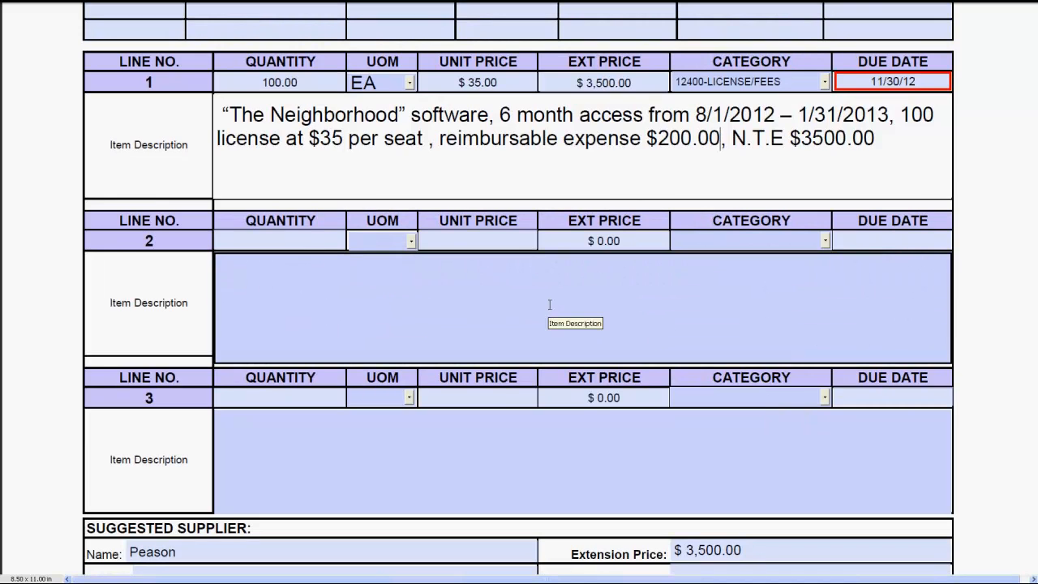
left_click(324, 240)
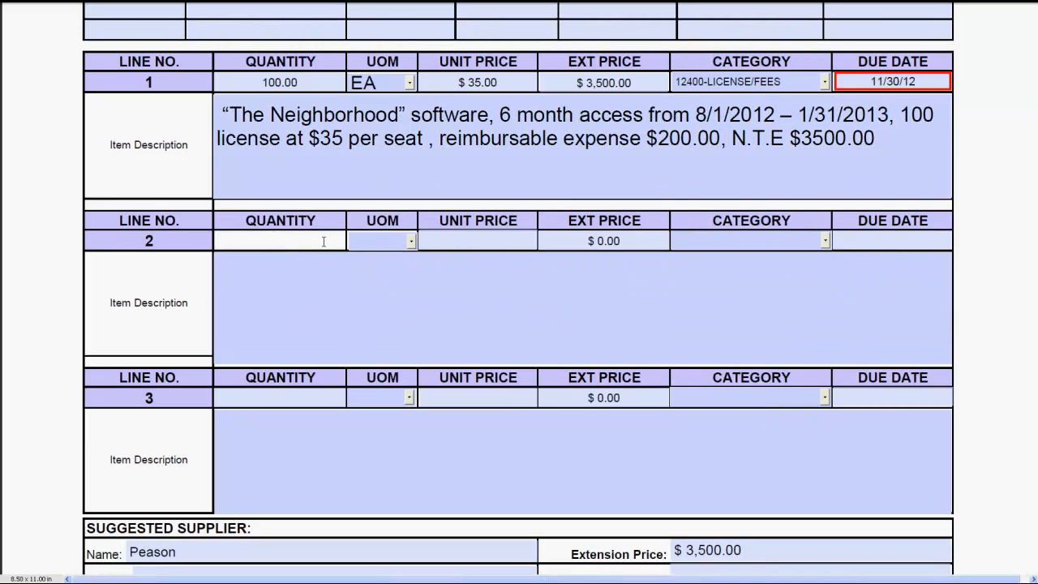
type("1")
key("Tab")
key("Down")
key("Down")
key("Down")
key("Down")
key("Up")
key("Tab")
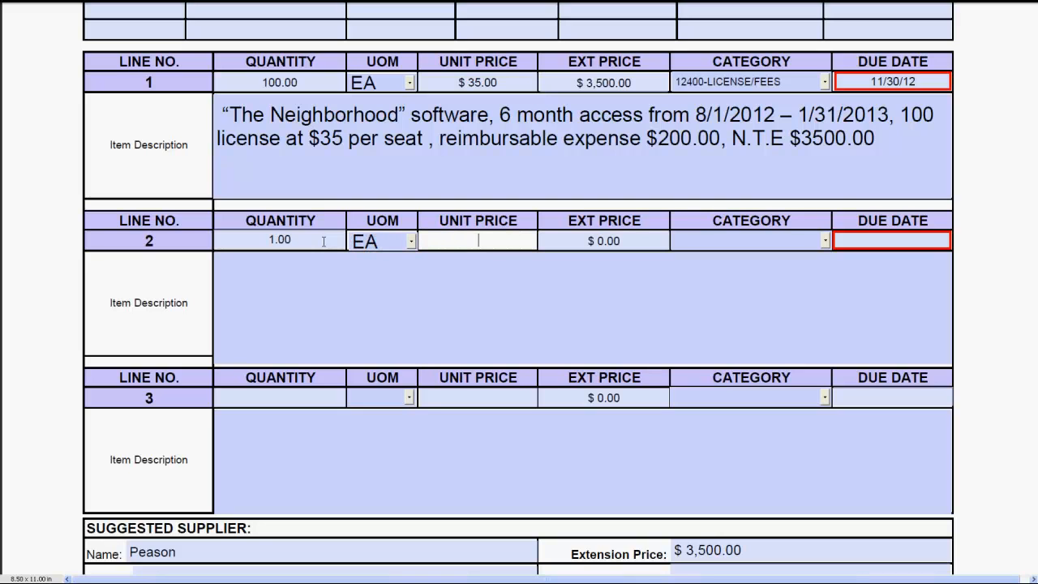
Set line 2's unit price to $200 and assign it the category 12400-LICENSE/FEES.
type("200")
key("Tab")
key("Tab")
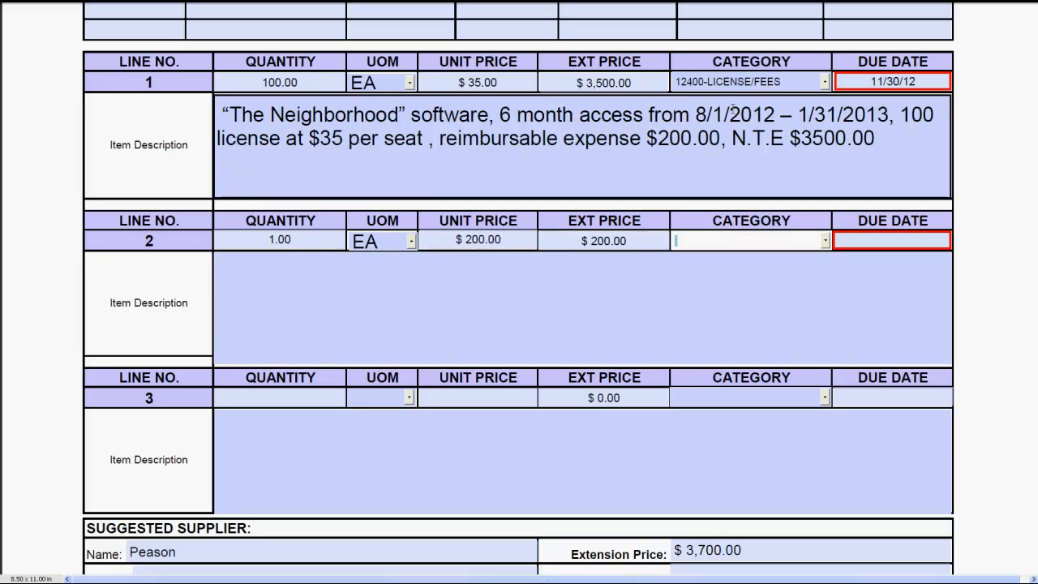
left_click(824, 241)
left_click_drag(825, 267, 823, 324)
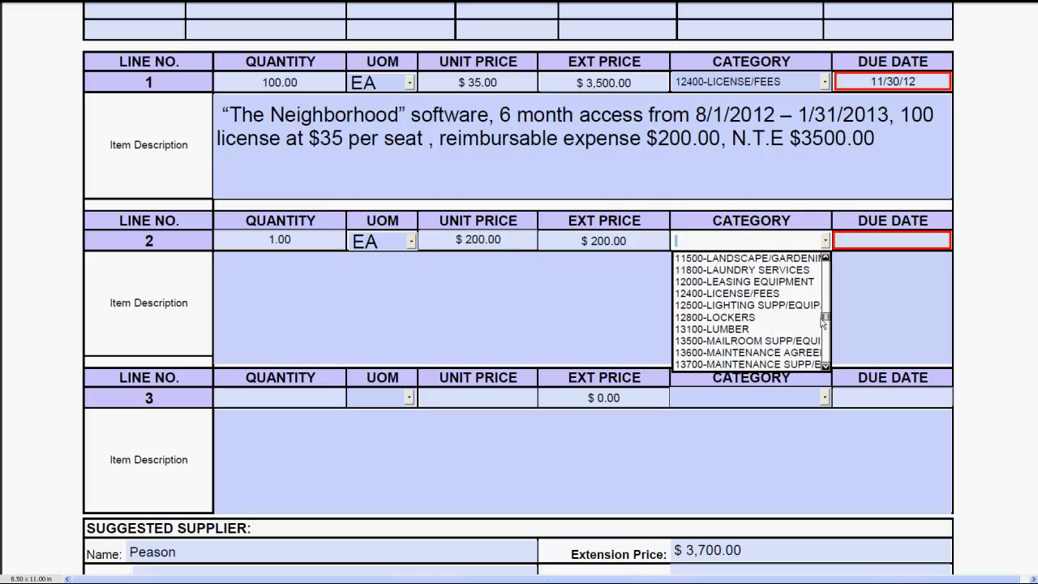
left_click(778, 293)
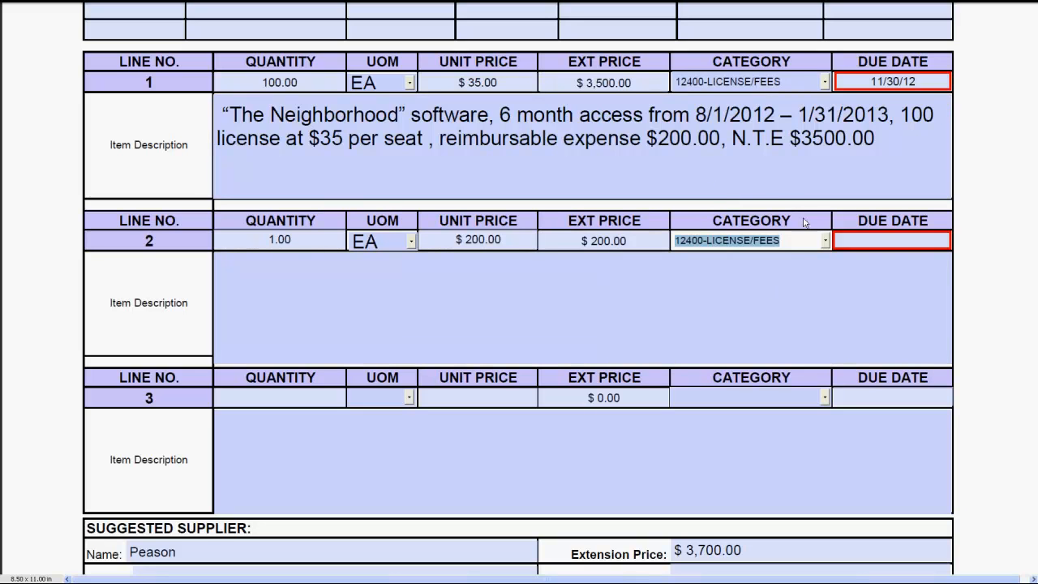
Set line 2's due date to 11/3.
left_click(835, 236)
type("11/3")
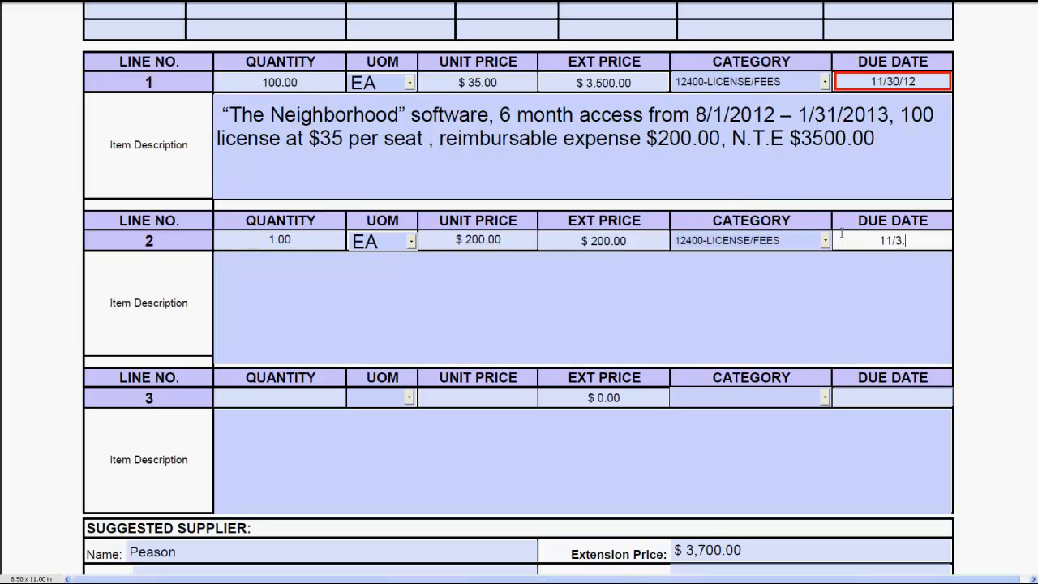
key("Tab")
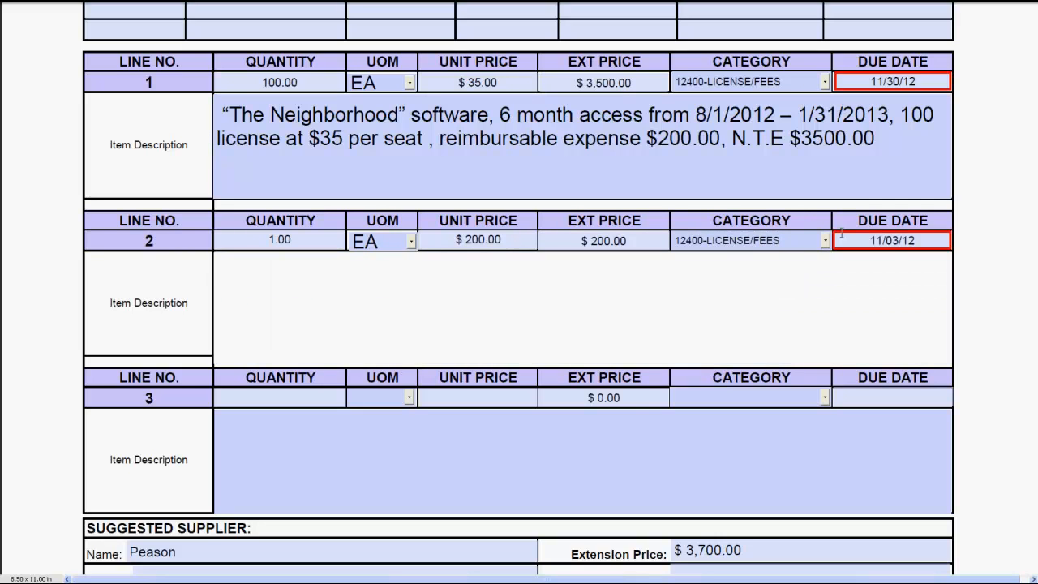
Correct line 2's due date to 11/30 and describe the item as "Reimbursable expenses $200.00".
key("shift+Tab")
type("11/30")
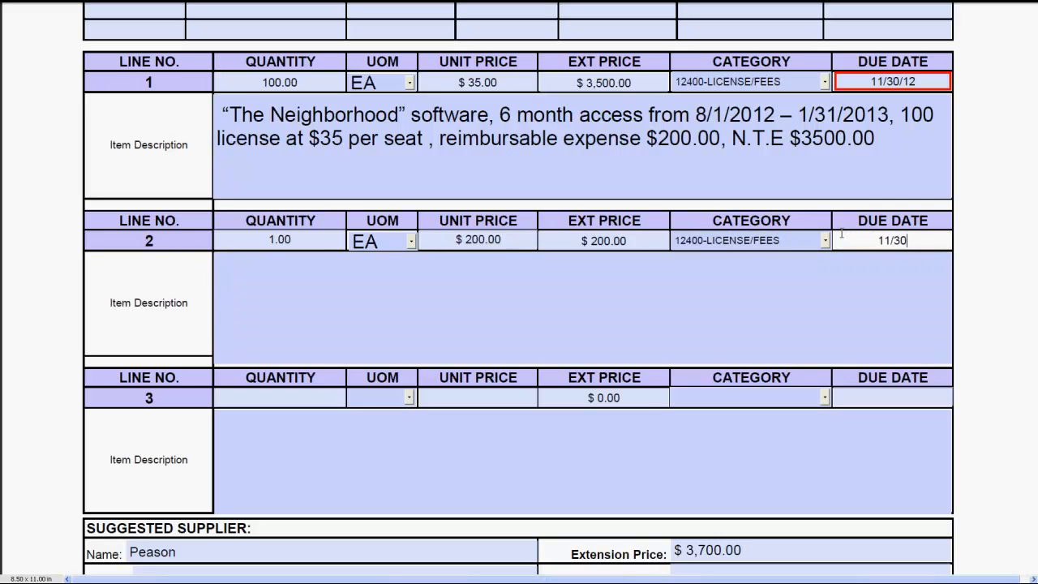
key("Tab")
type("Reimburs")
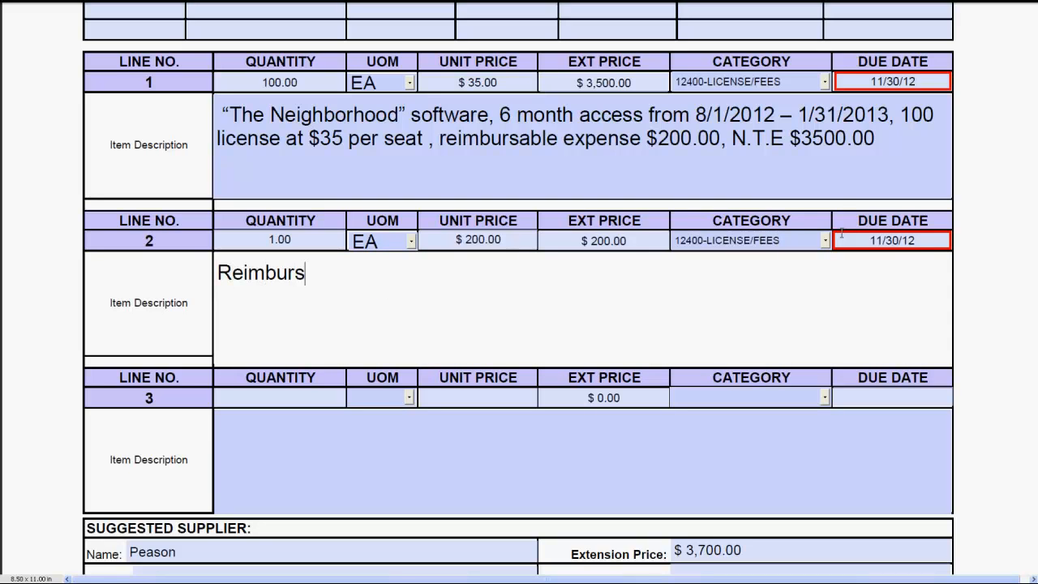
type("able expenses ")
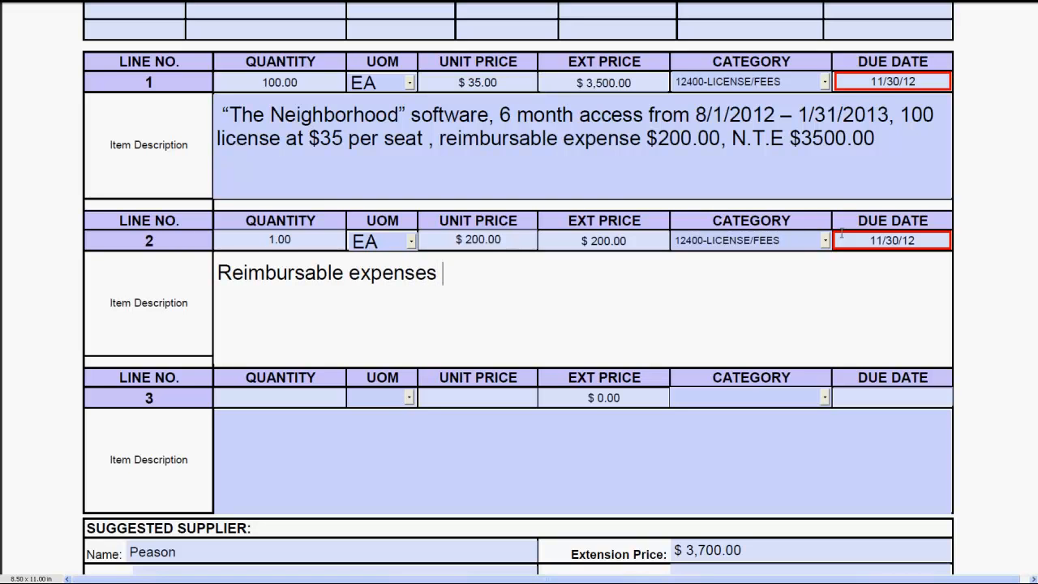
type("$200.00")
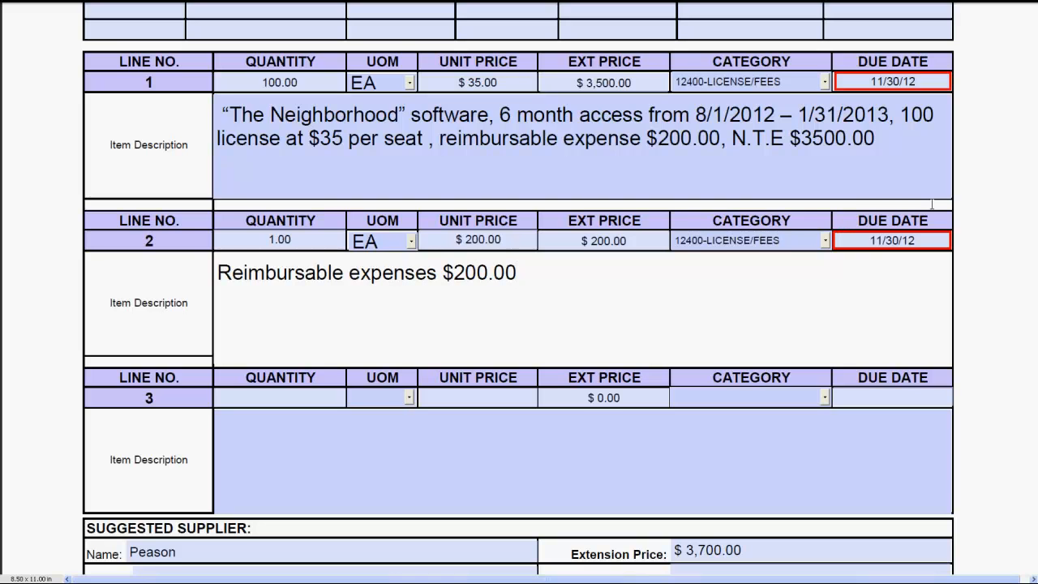
Check the Extension Price beside the suggested supplier's name against the two line items.
scroll(860, 244, "down", 1)
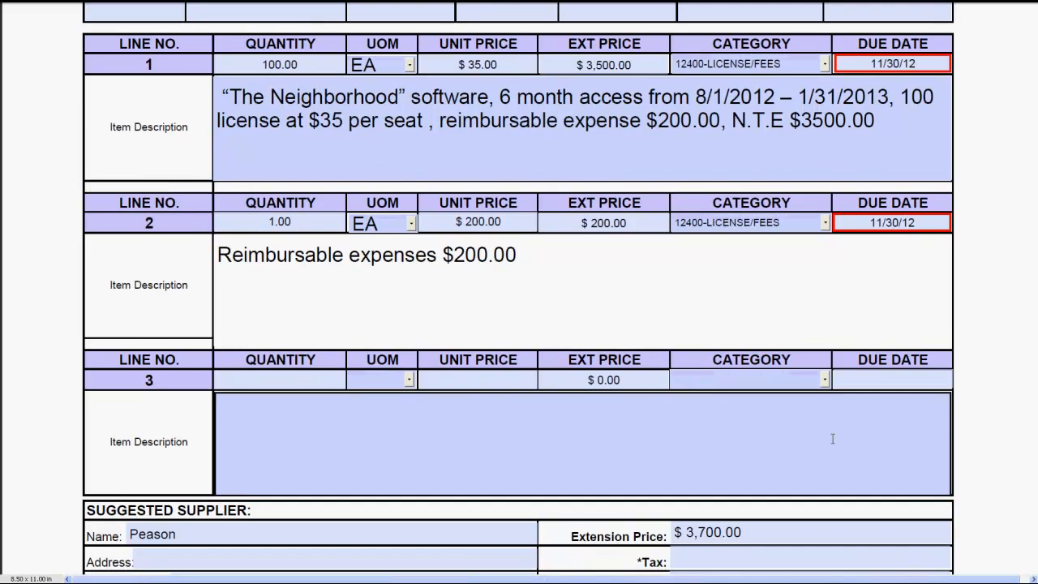
left_click_drag(683, 534, 725, 533)
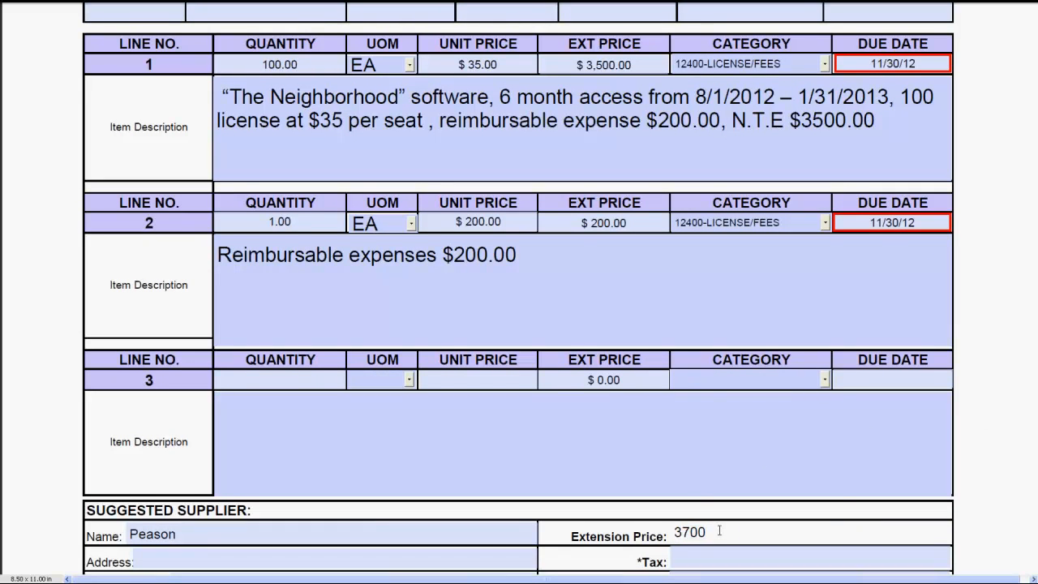
right_click(724, 531)
left_click(614, 438)
scroll(614, 438, "up", 1)
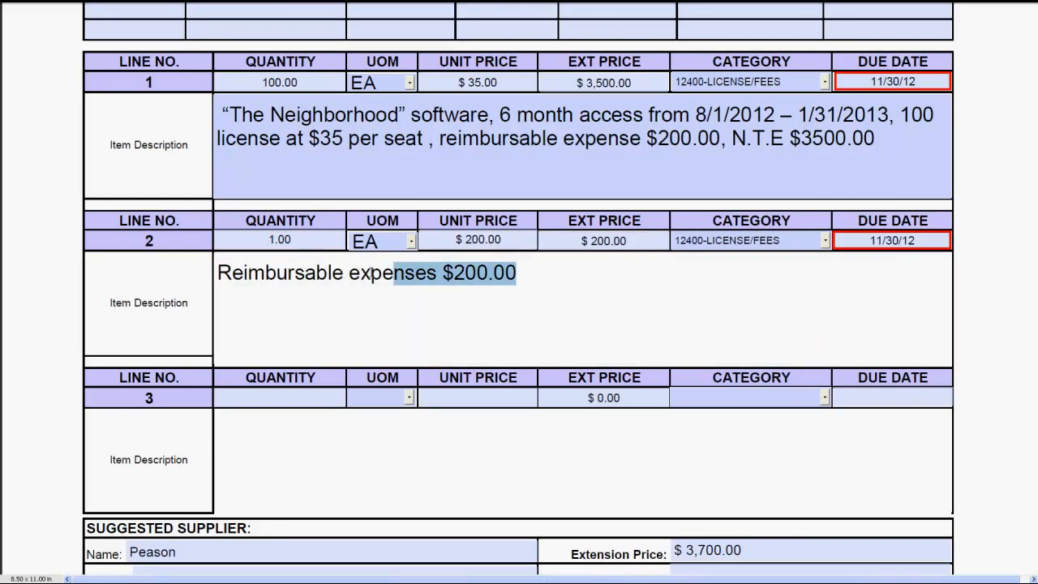
Clear all of line 2's entries, including its description, due date, category, unit price, unit of measure and quantity.
triple_click(478, 274)
key("Delete")
key("shift+Tab")
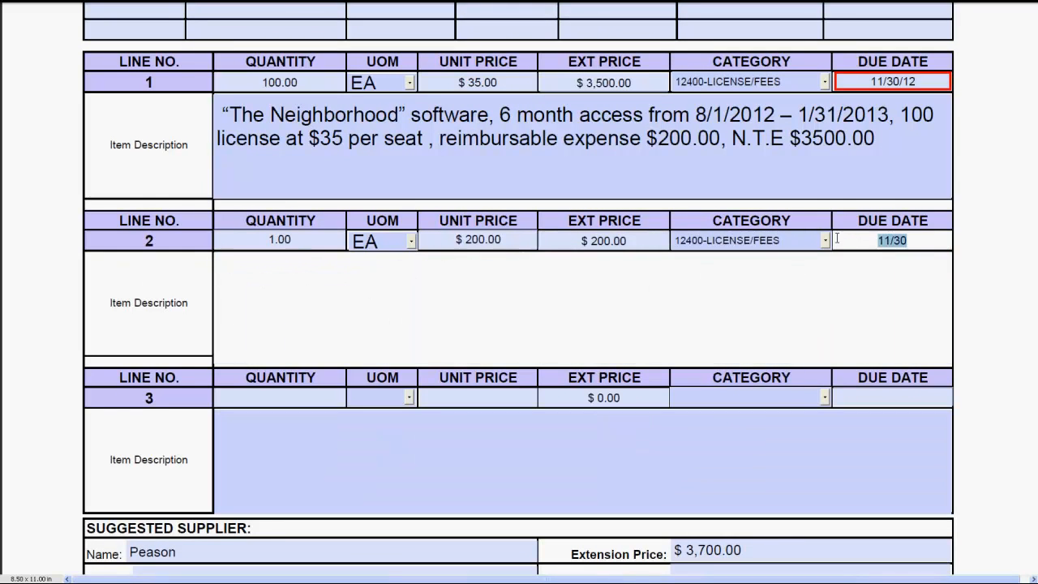
key("Delete")
key("shift+Tab")
left_click(824, 242)
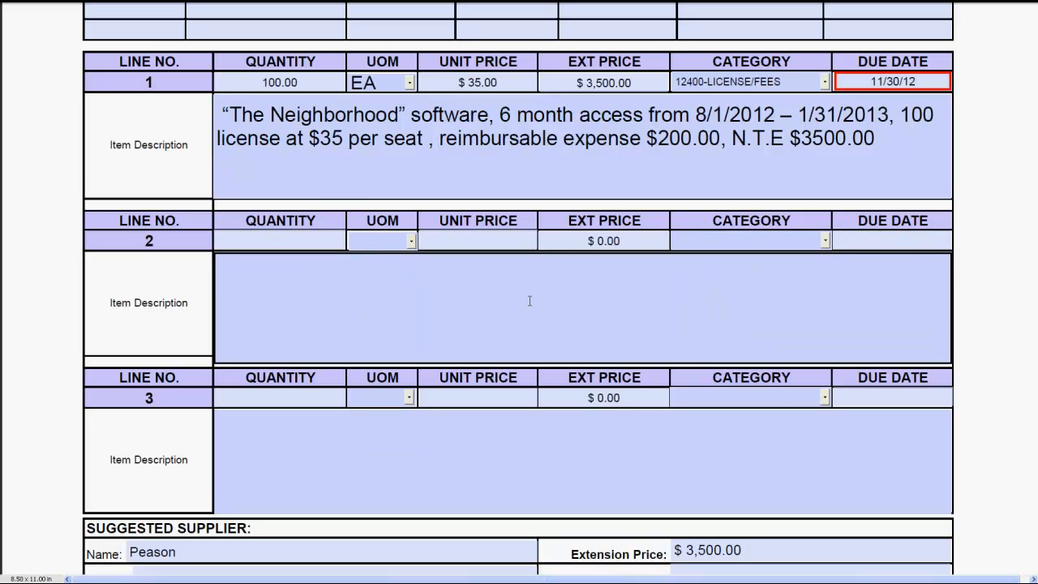
left_click(507, 294)
Delete the $200.00 reimbursable expense amount from line 1's item description.
scroll(529, 298, "up", 2)
scroll(529, 299, "up", 1)
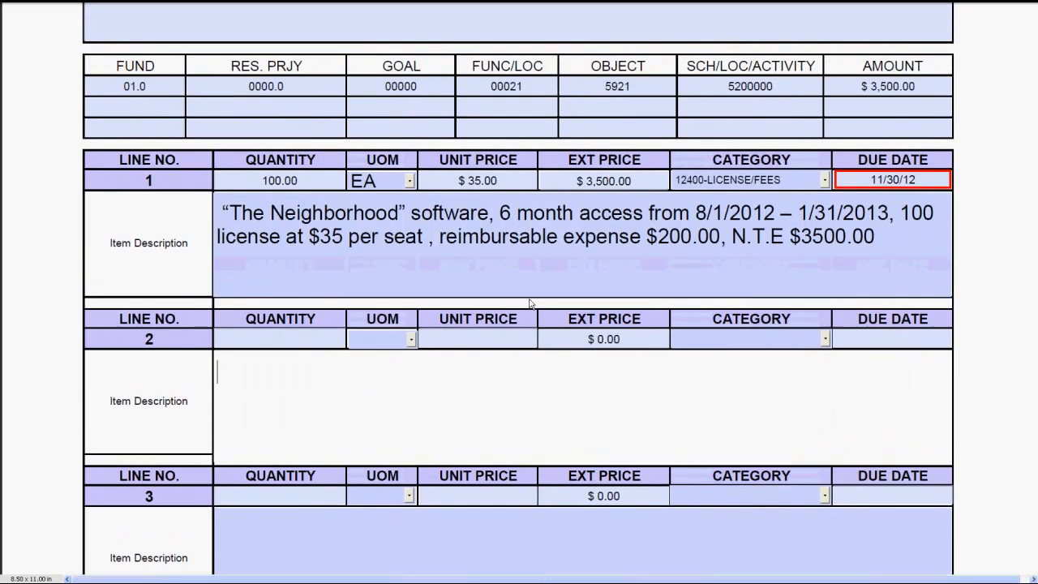
left_click(710, 236)
left_click_drag(710, 236, 647, 236)
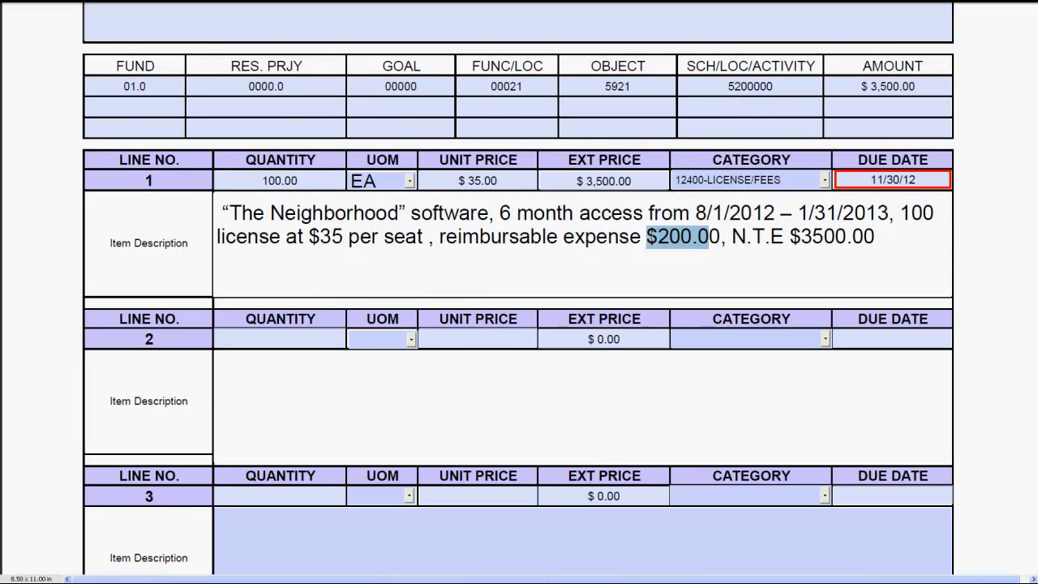
key("Delete")
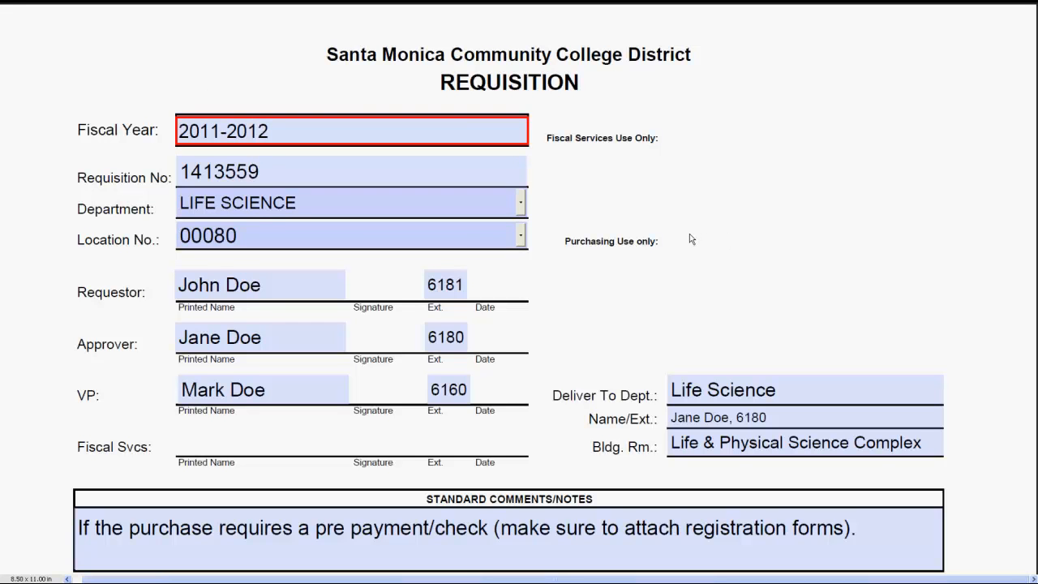
Clear the pre-payment note from the Standard Comments/Notes of the Life Science requisition.
scroll(690, 237, "down", 5)
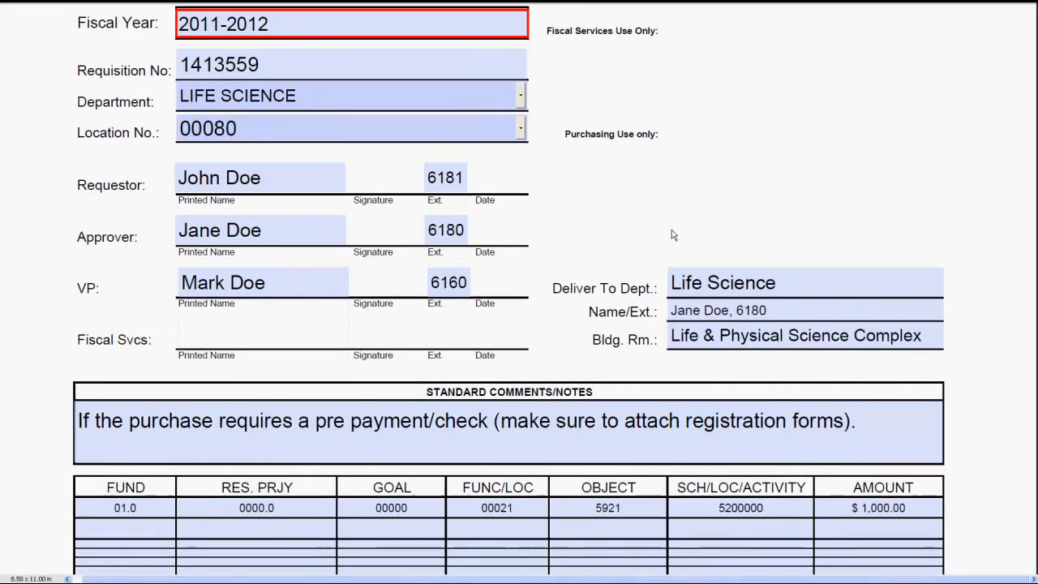
scroll(674, 230, "down", 5)
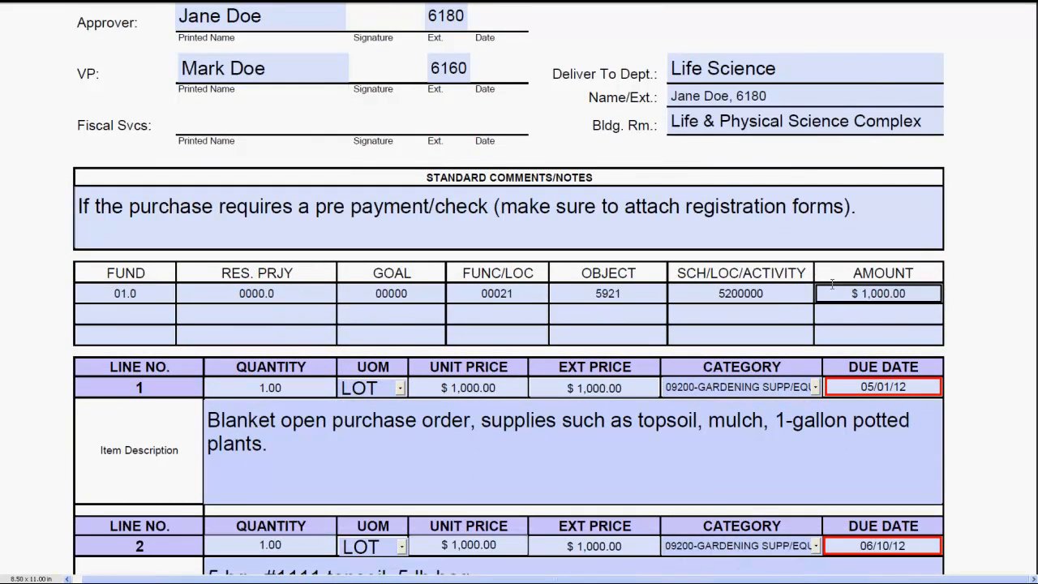
left_click_drag(861, 201, 33, 210)
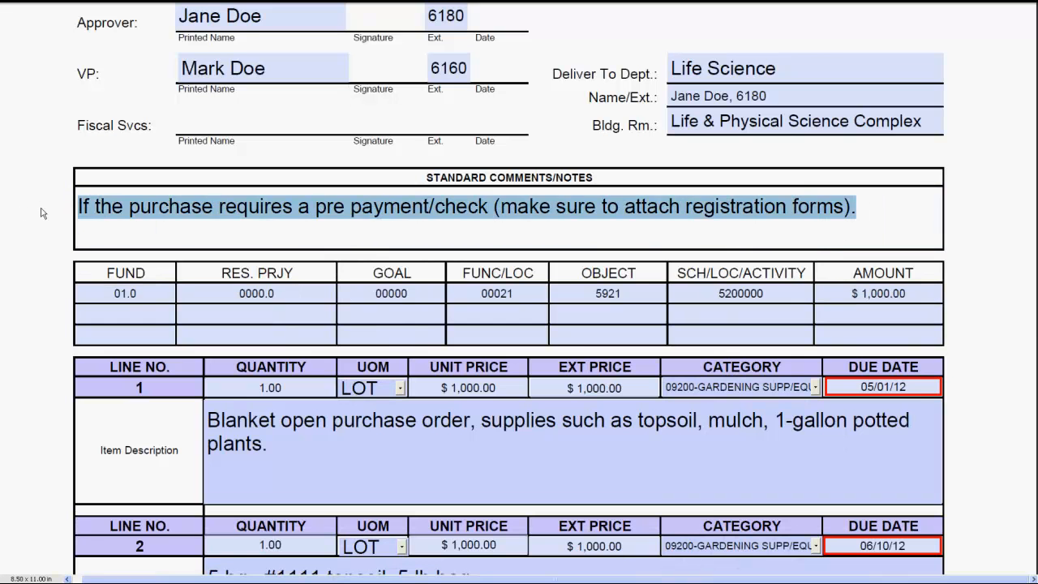
key("BackSpace")
scroll(509, 324, "up", 6)
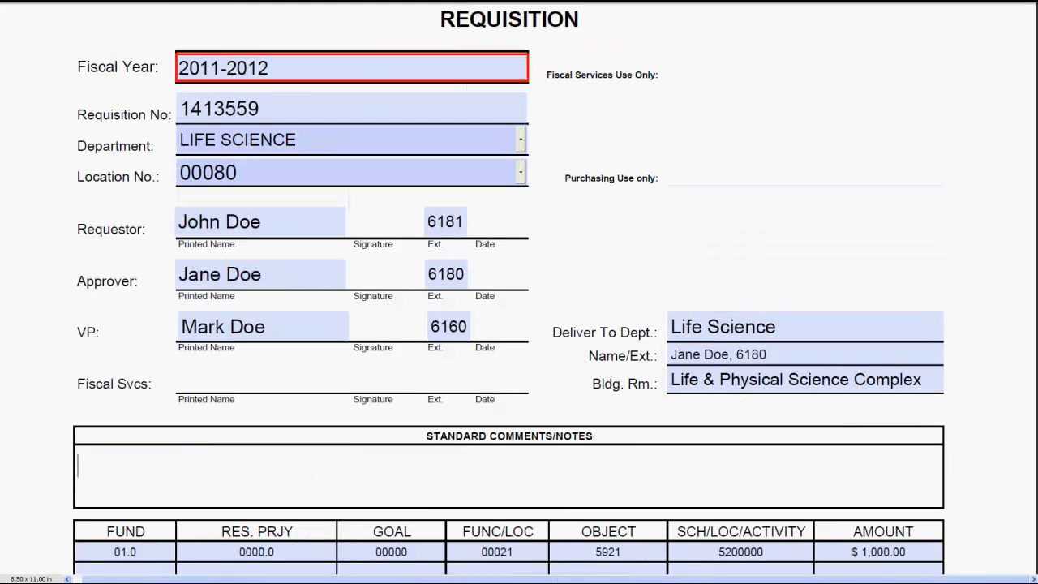
scroll(914, 129, "up", 2)
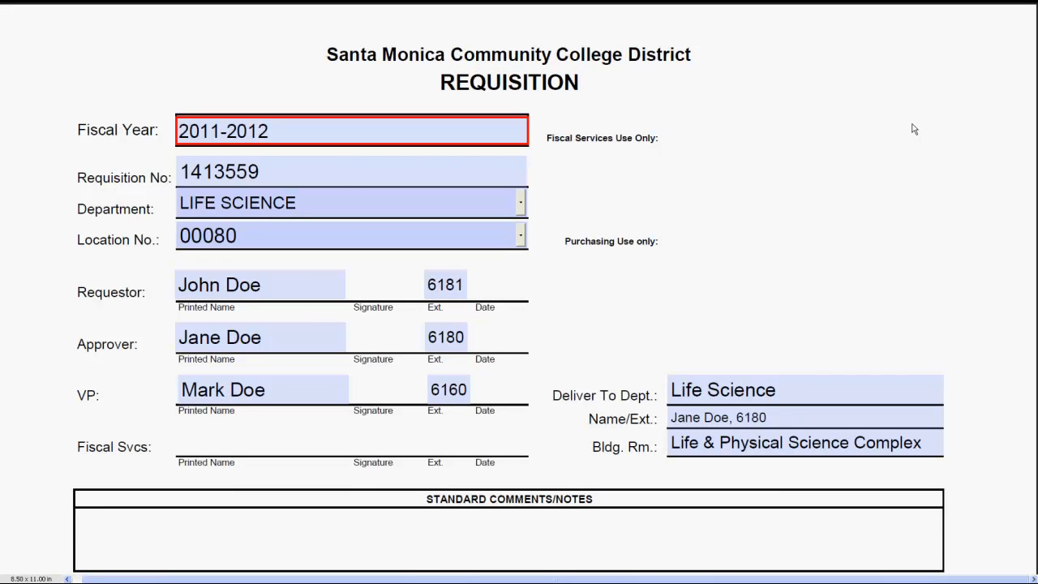
Set the amount of the first fund row in the Life Science requisition to 2000.
scroll(1031, 205, "down", 2)
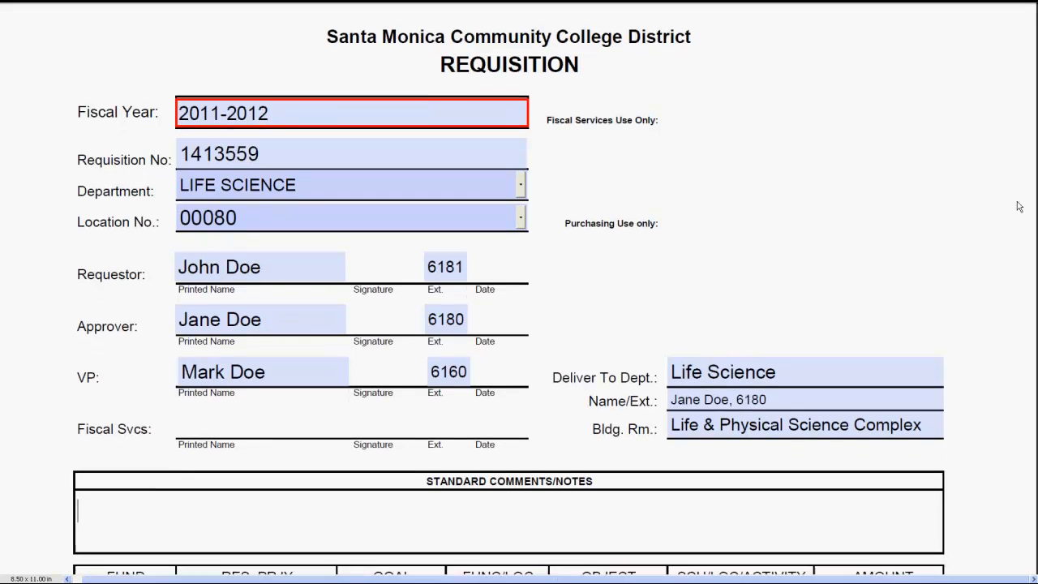
scroll(1031, 206, "down", 3)
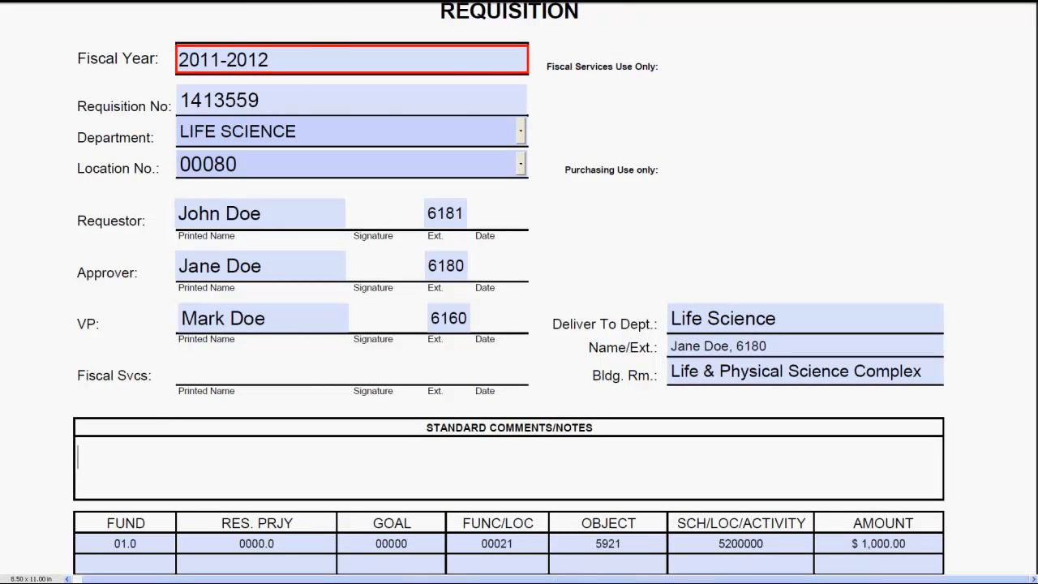
key("Page_Down")
scroll(983, 270, "up", 5)
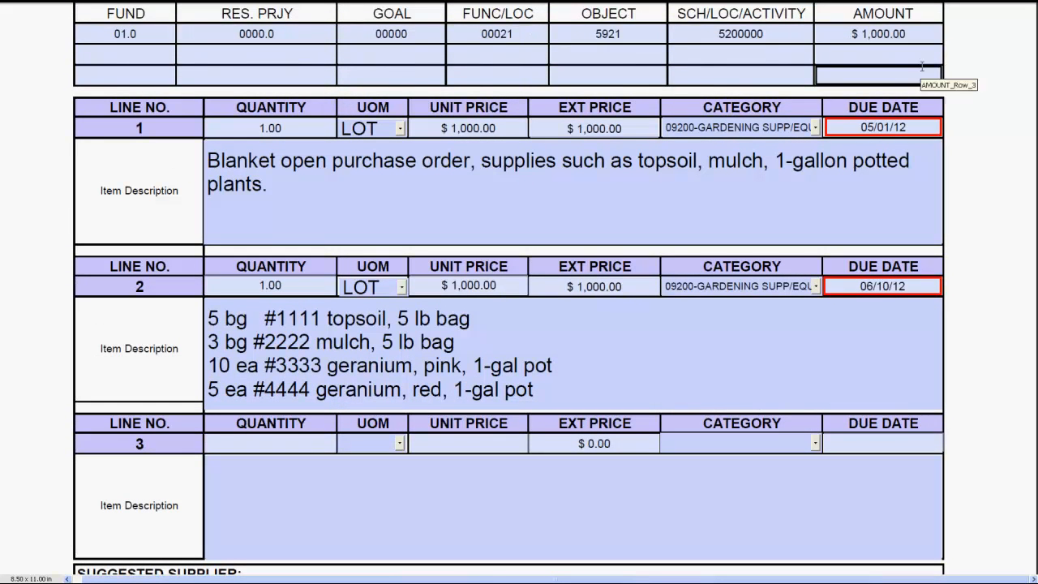
scroll(910, 67, "down", 1)
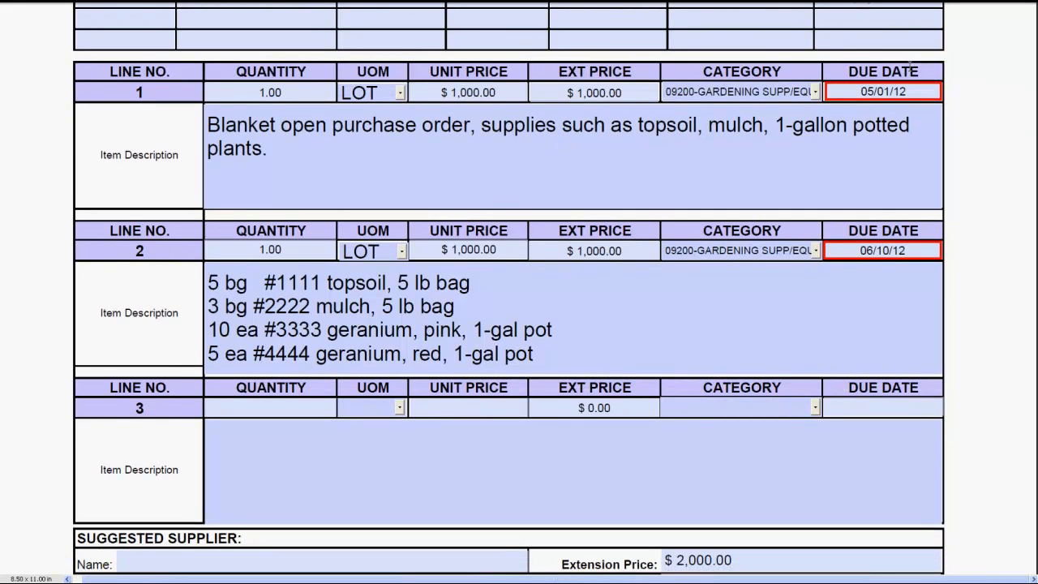
scroll(912, 68, "up", 2)
left_click(868, 62)
key("BackSpace")
type("2000")
left_click(967, 213)
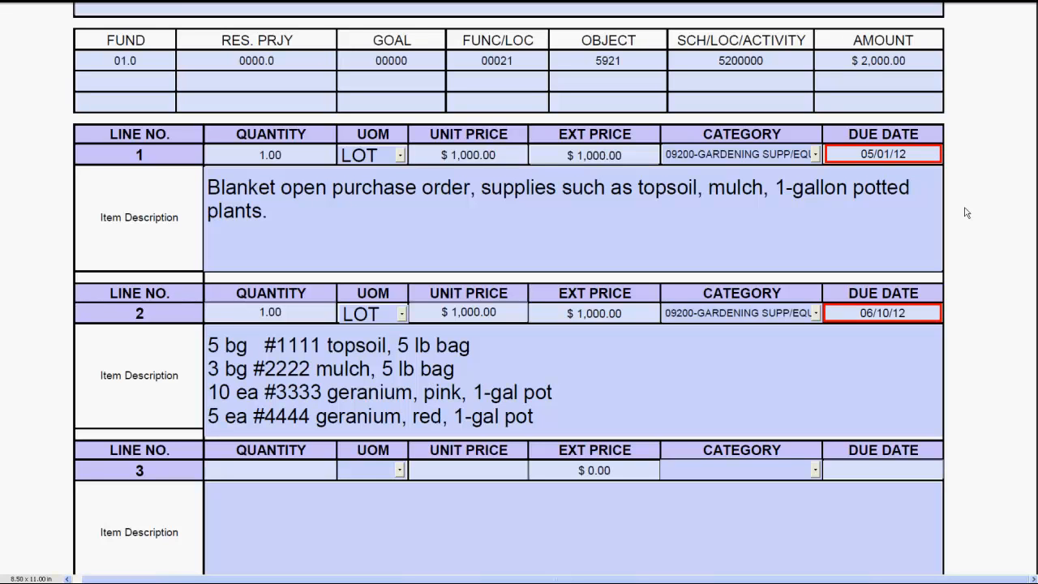
Append the date range "01/01/2012 - 03/01/2012" to the end of line 1's blanket purchase order description.
left_click(900, 227)
key("ctrl+End")
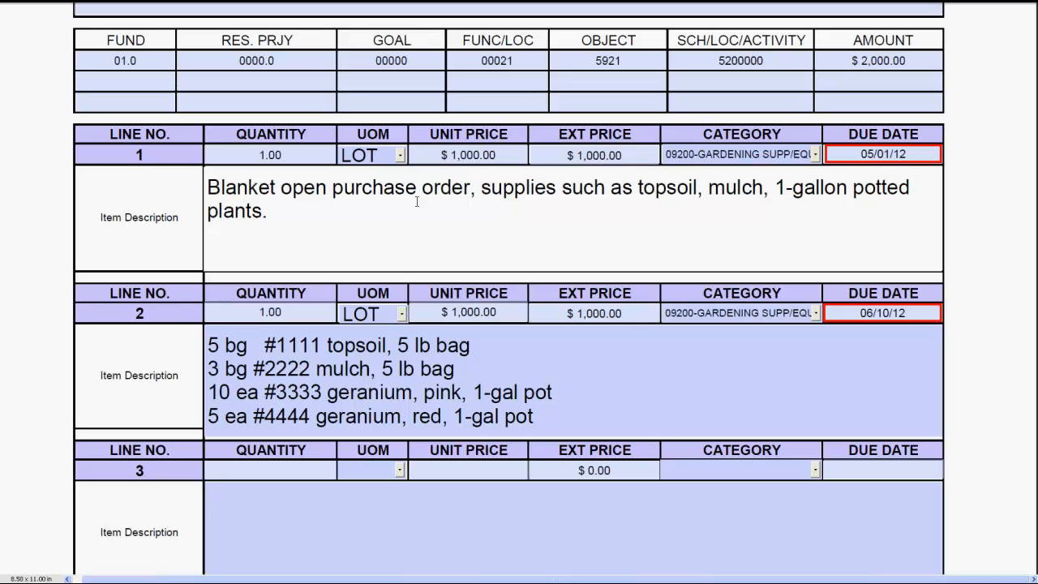
type("01")
key("BackSpace")
key("BackSpace")
type("01/")
type("01")
type("-201")
type("2")
type("=")
key("BackSpace")
key("BackSpace")
key("BackSpace")
key("BackSpace")
key("BackSpace")
key("BackSpace")
type("/2012 - ")
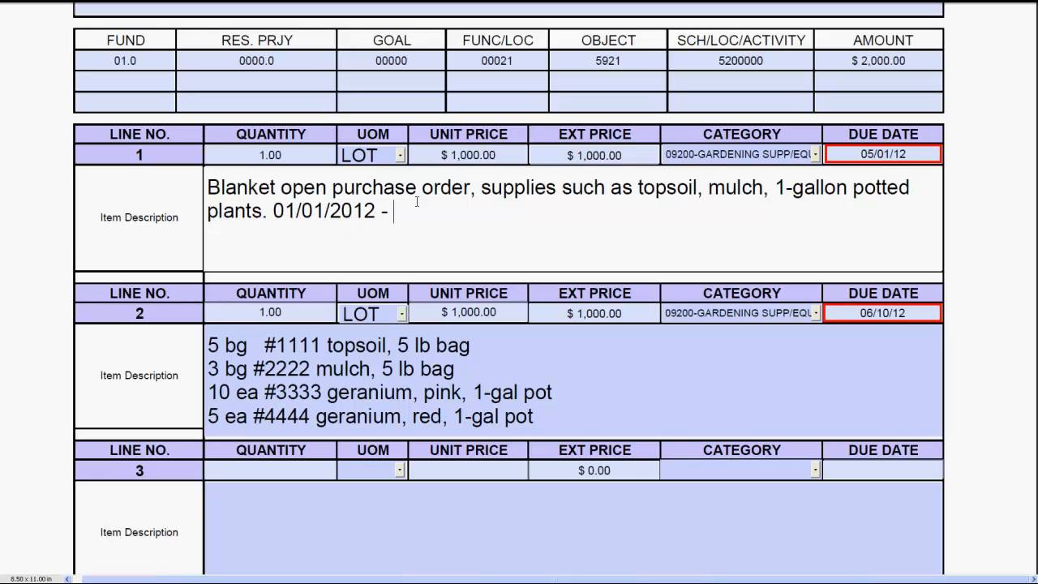
type("01")
key("BackSpace")
key("BackSpace")
type("03/01/2012")
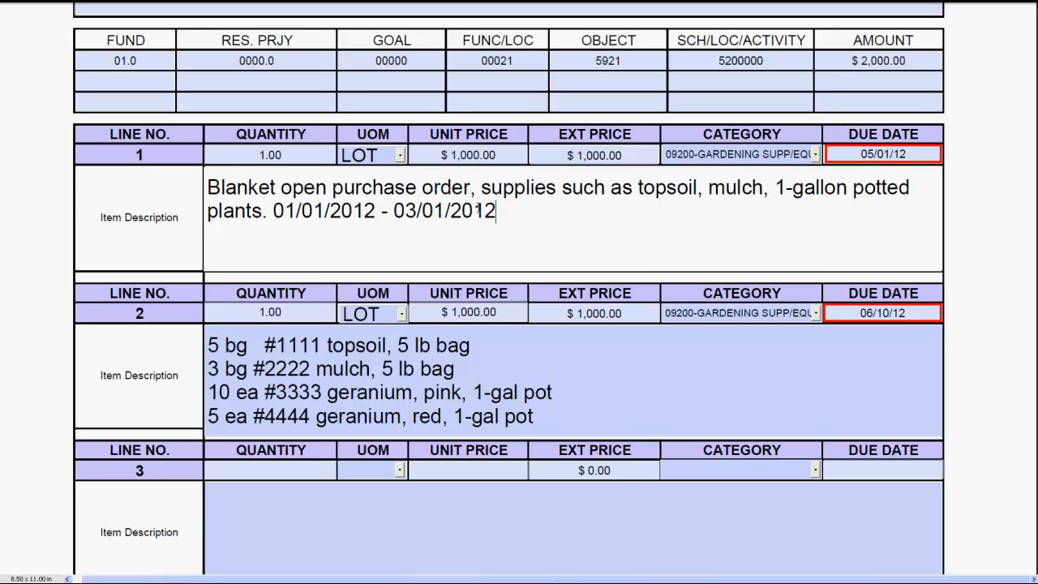
Remove the date range from the end of line 1's item description.
left_click_drag(531, 206, 272, 210)
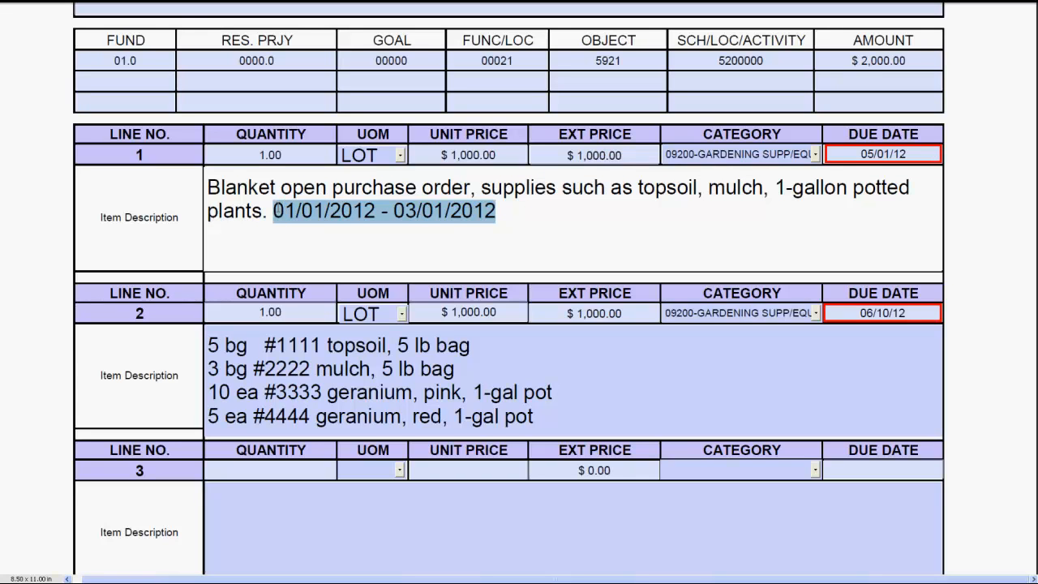
key("Delete")
key("BackSpace")
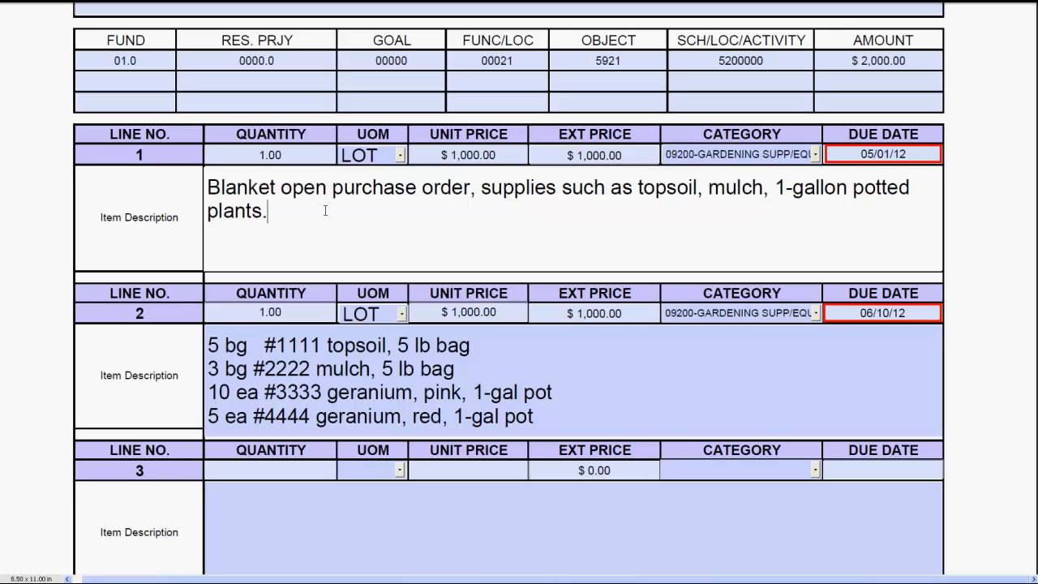
Review line 2's itemized description of topsoil, mulch and geraniums alongside its quantity and price.
scroll(324, 212, "down", 3)
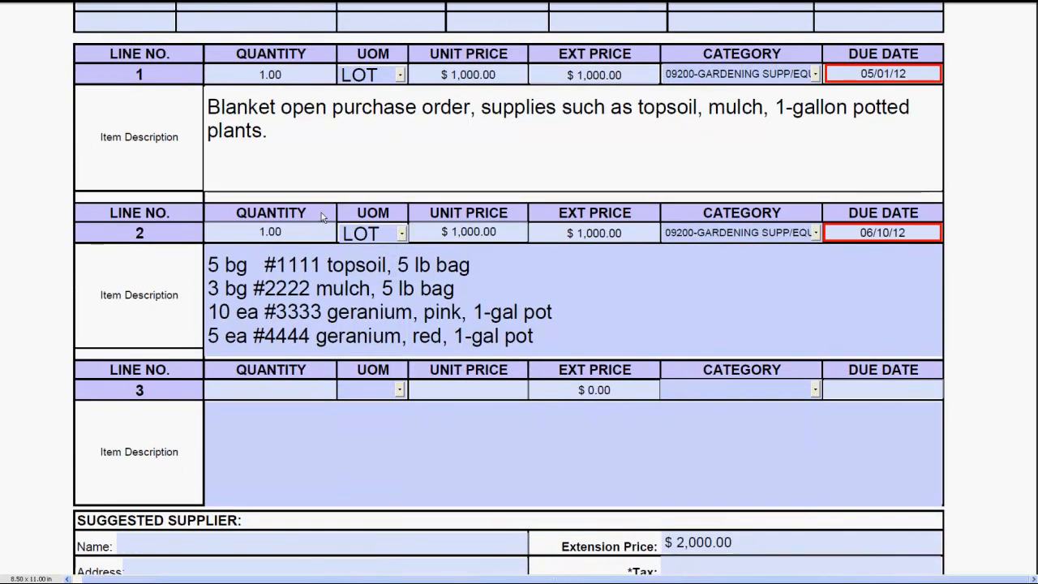
scroll(322, 216, "down", 2)
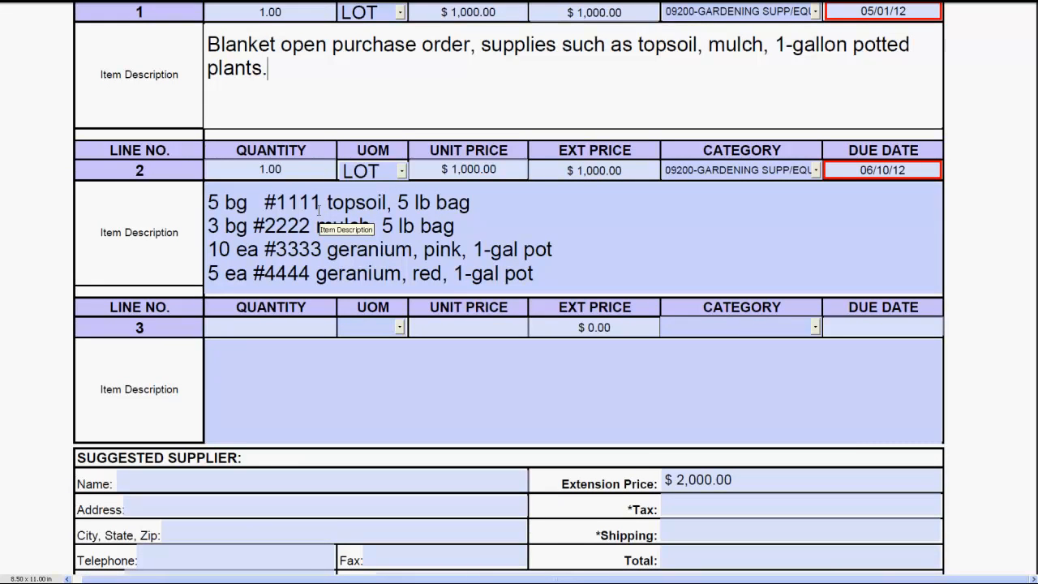
left_click(614, 212)
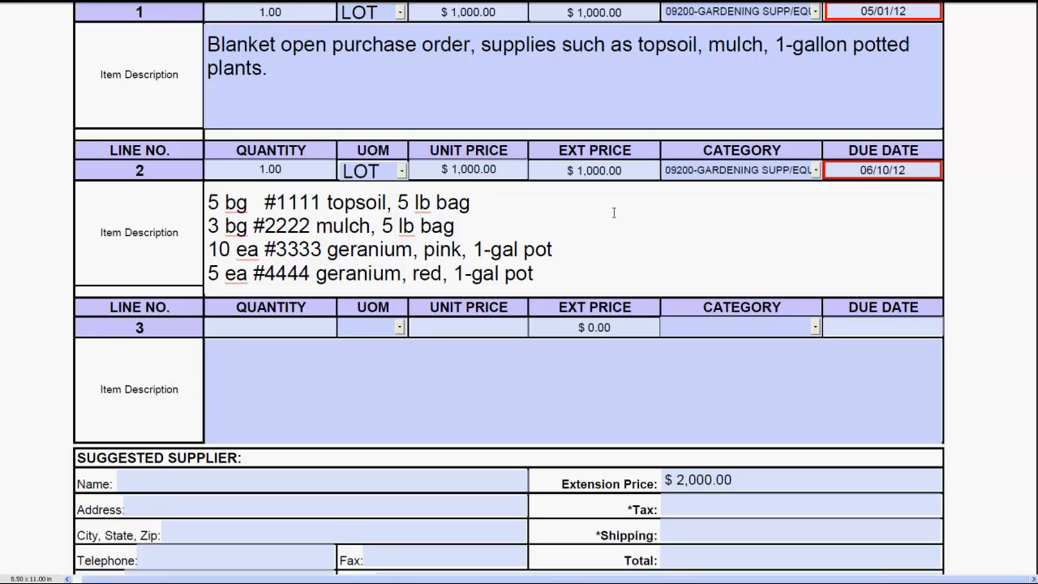
scroll(1013, 236, "up", 2)
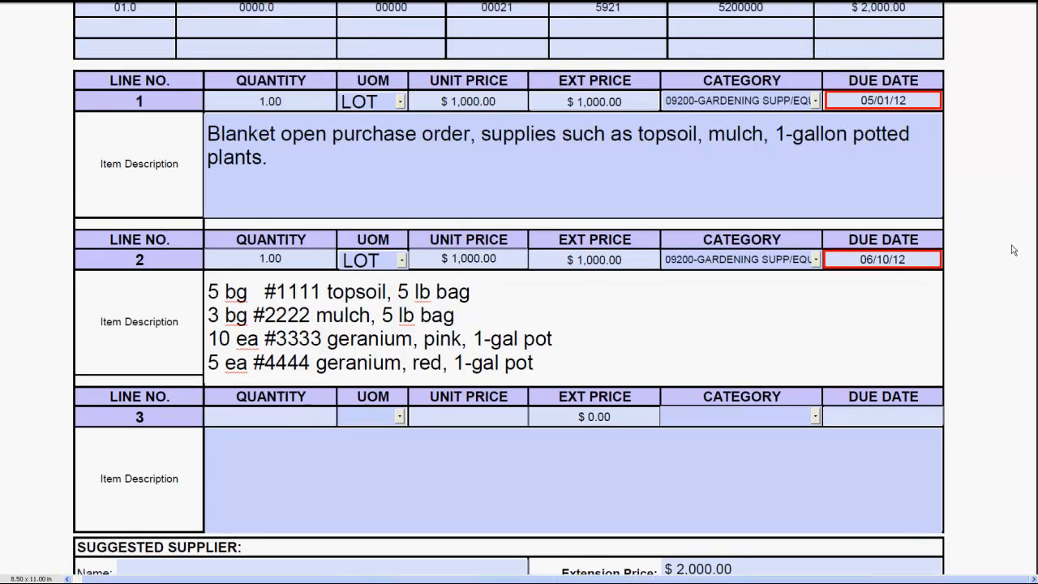